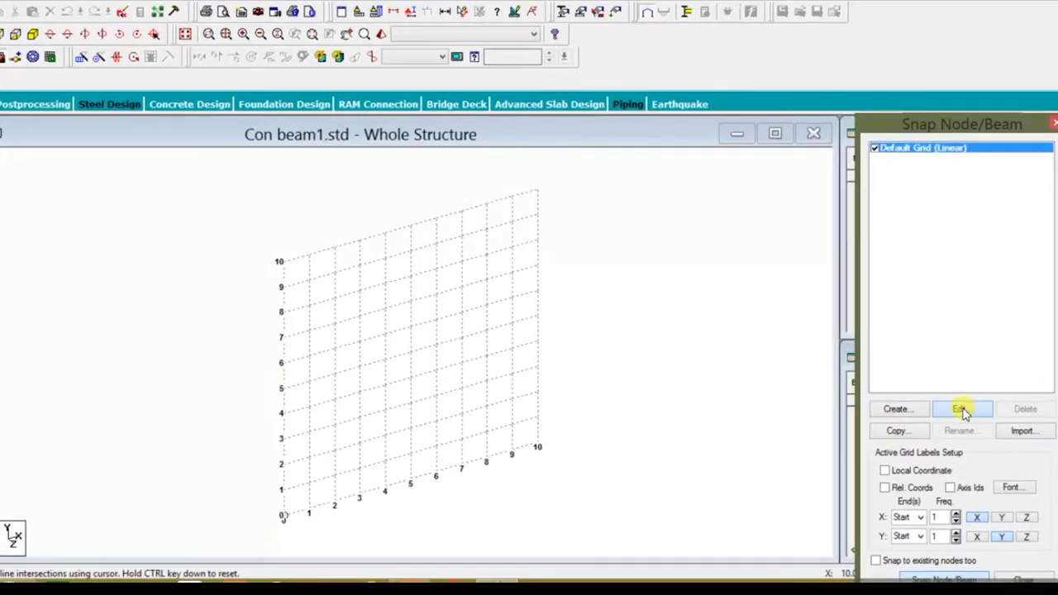
Edit the default linear grid to 6 construction lines along X at 4 m spacing, with 0 lines and 0 spacing along Y
{"action": "left_click", "coordinate": [963, 423]}
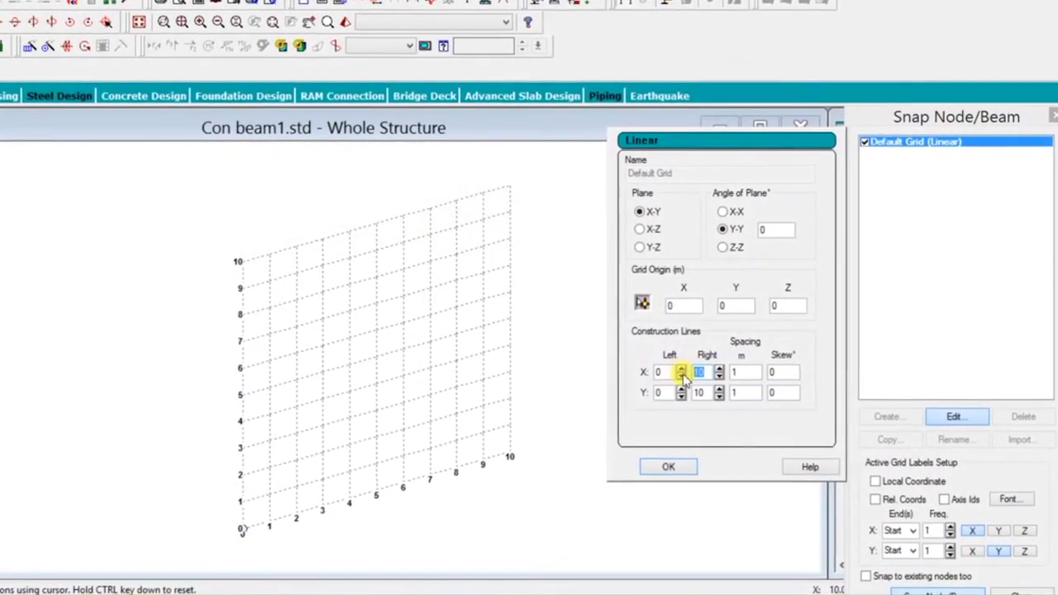
{"action": "type", "text": "6"}
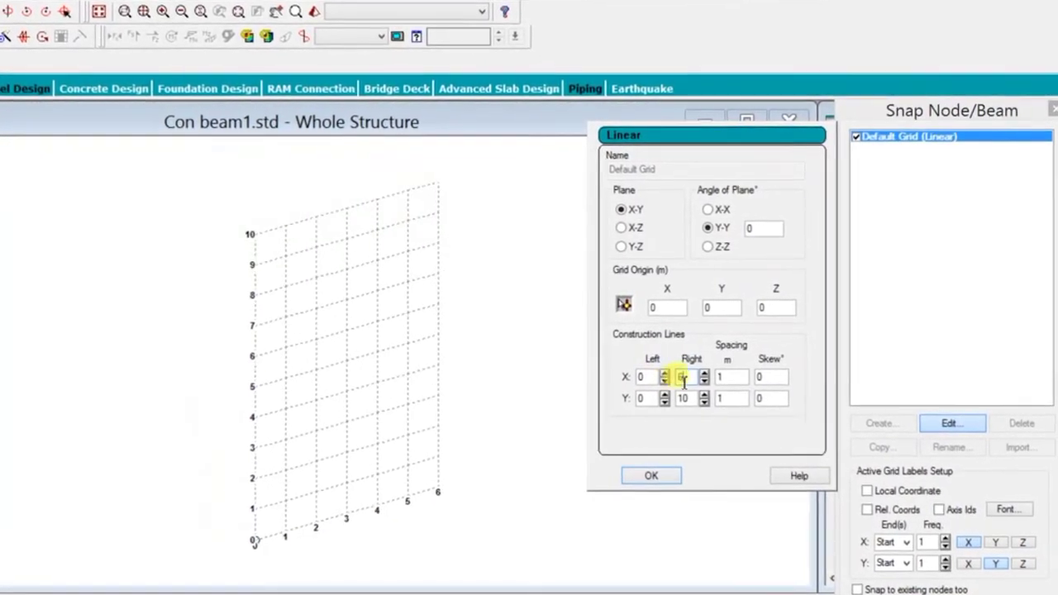
{"action": "type", "text": "4"}
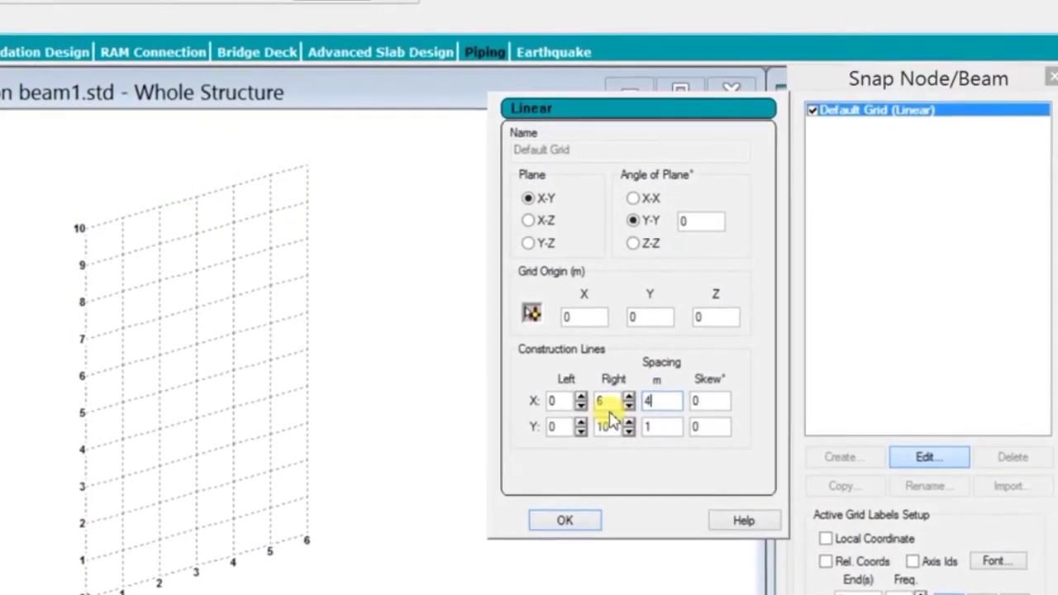
{"action": "double_click", "coordinate": [592, 431]}
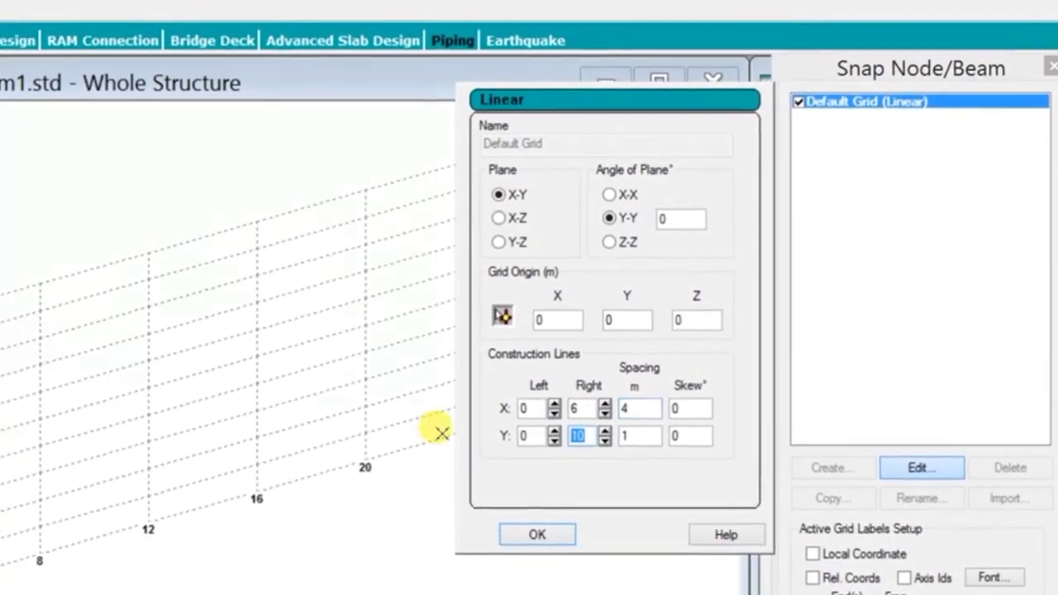
{"action": "type", "text": "0"}
{"action": "double_click", "coordinate": [630, 440]}
{"action": "type", "text": "0"}
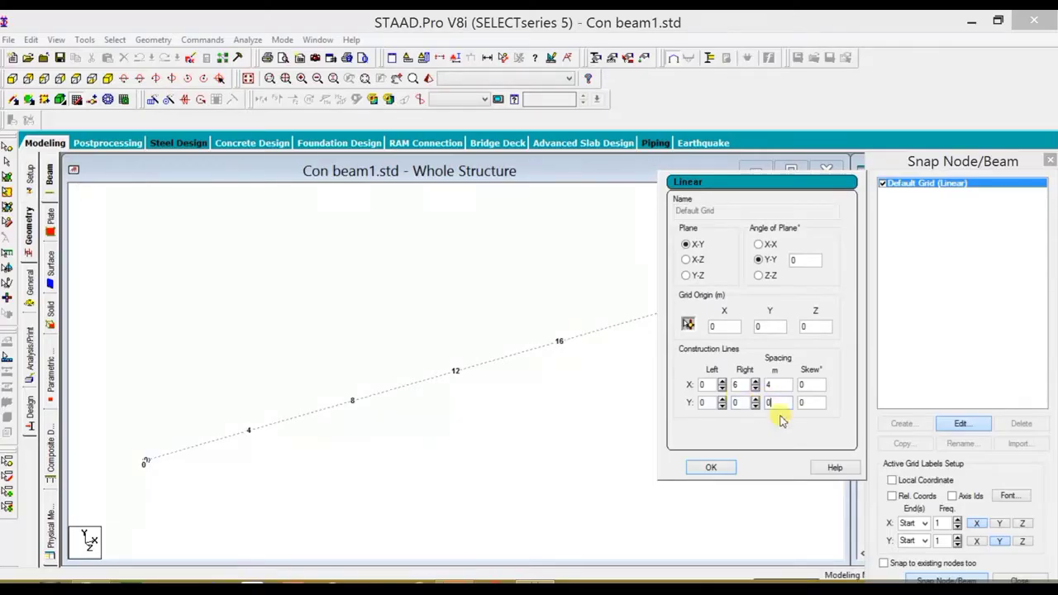
{"action": "left_click", "coordinate": [702, 469]}
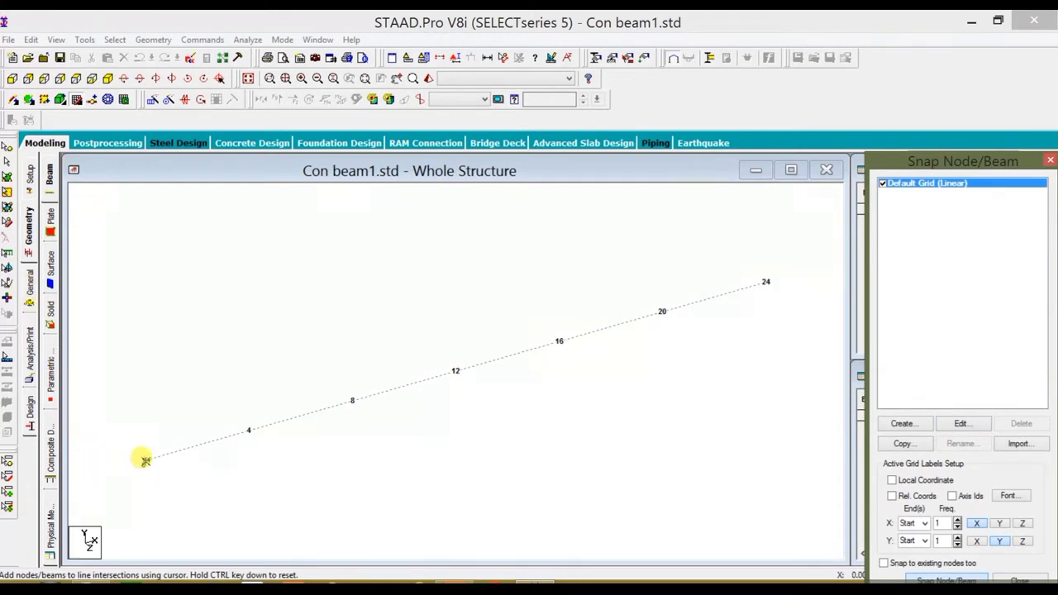
Draw six consecutive beams along the X grid line, snapping at 0, 4, 8, 12, 16, 20 and 24 m
{"action": "left_click", "coordinate": [143, 461]}
{"action": "left_click", "coordinate": [248, 432]}
{"action": "left_click", "coordinate": [249, 432]}
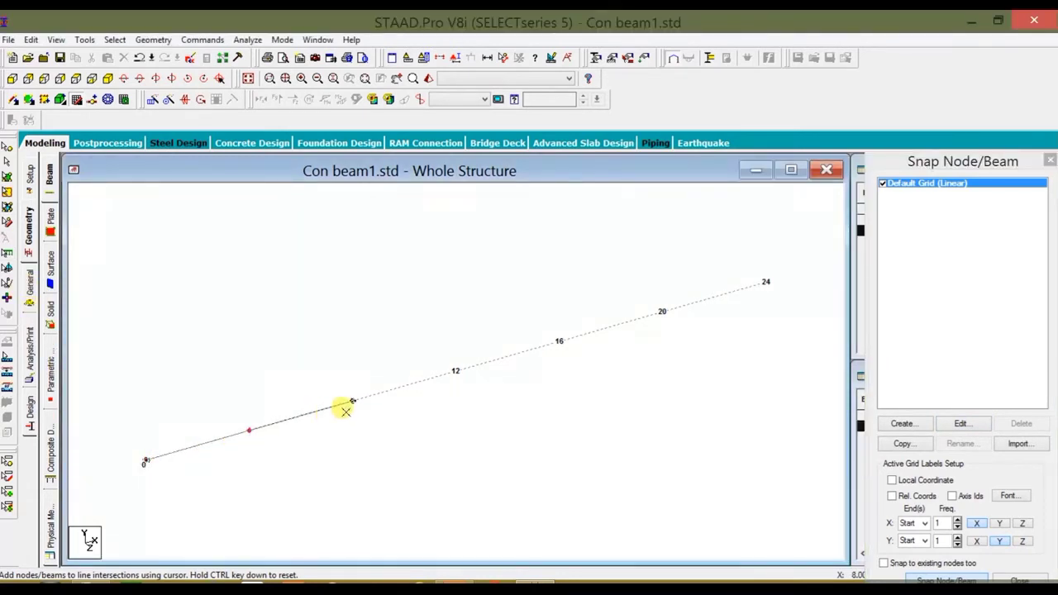
{"action": "left_click", "coordinate": [352, 401]}
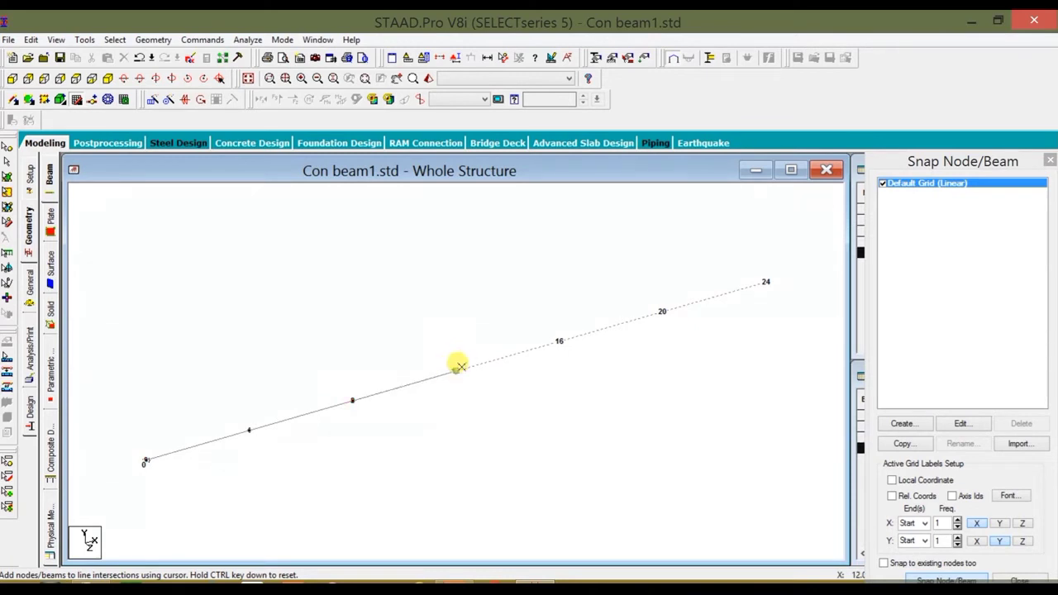
{"action": "left_click", "coordinate": [456, 369]}
{"action": "left_click", "coordinate": [559, 342]}
{"action": "left_click", "coordinate": [662, 311]}
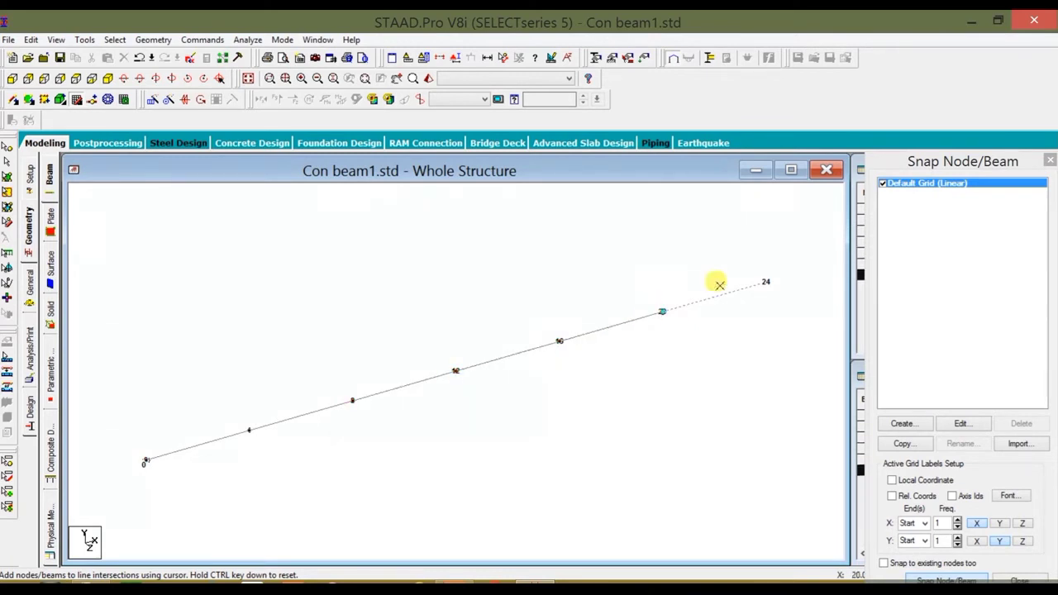
{"action": "left_click", "coordinate": [765, 280]}
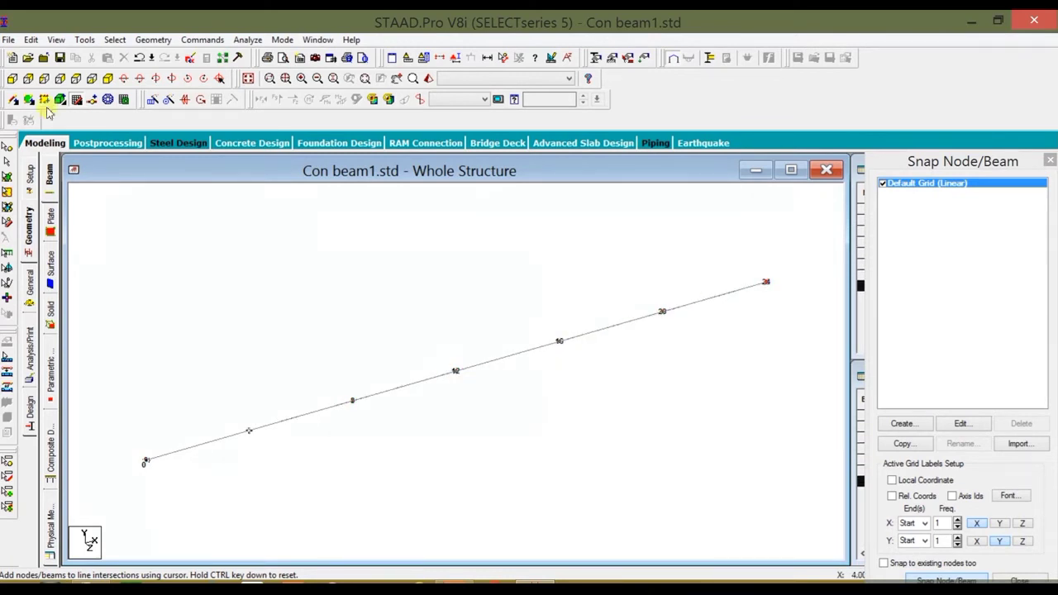
Switch the structure to the front view and toggle the node and beam number labels
{"action": "left_click", "coordinate": [13, 79]}
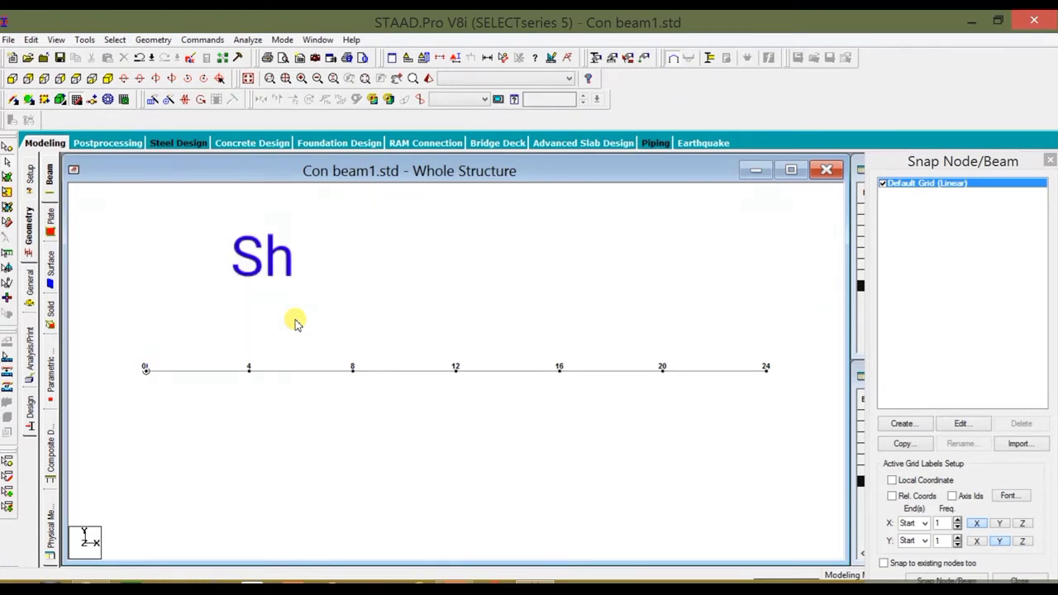
{"action": "key", "text": "shift+n"}
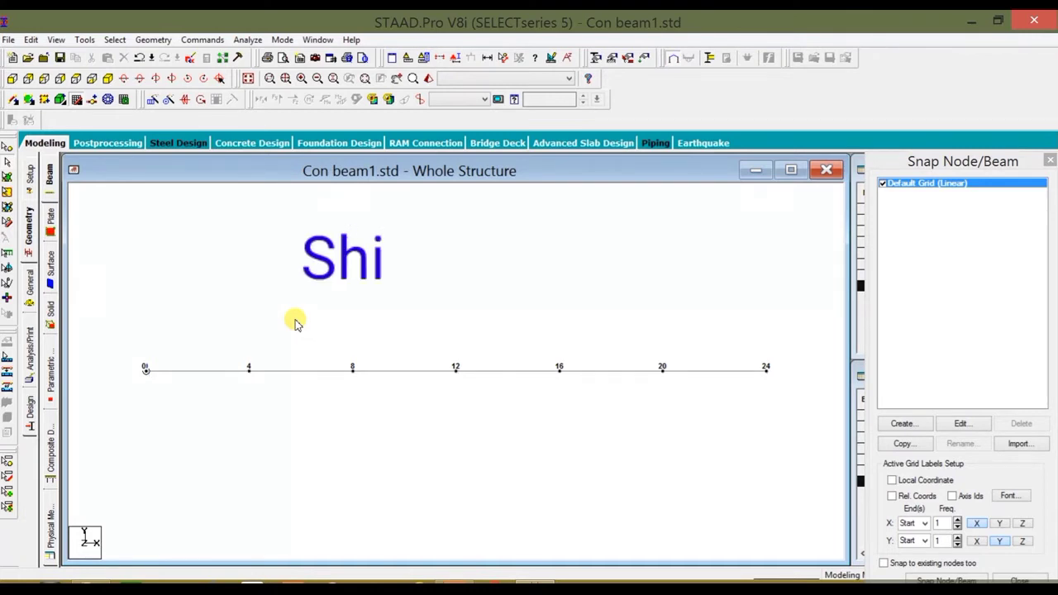
{"action": "key", "text": "shift+b"}
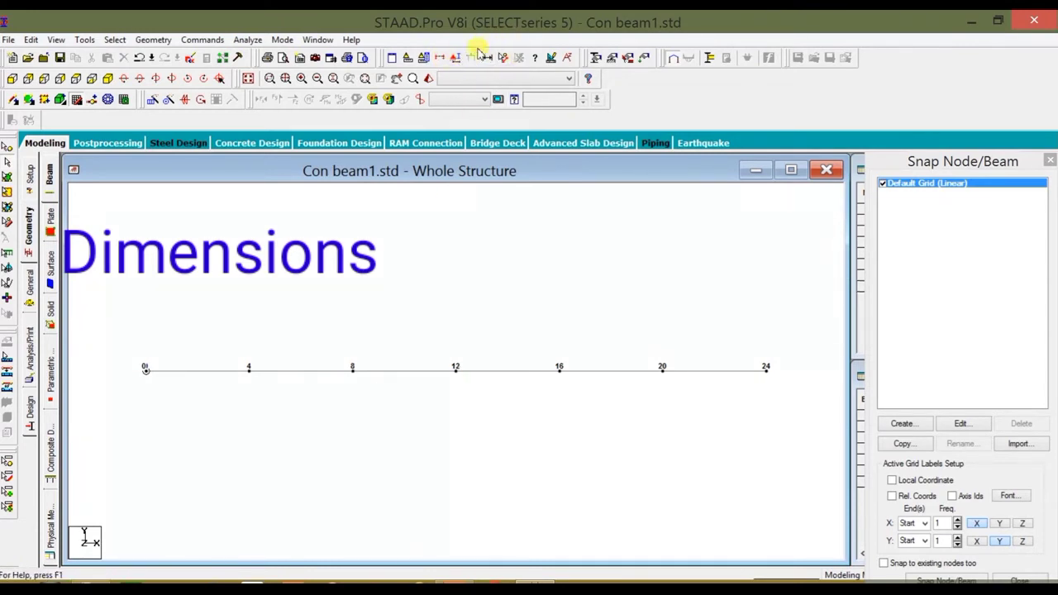
Display the dimensions of all beams in the view and remove them again
{"action": "left_click", "coordinate": [488, 57]}
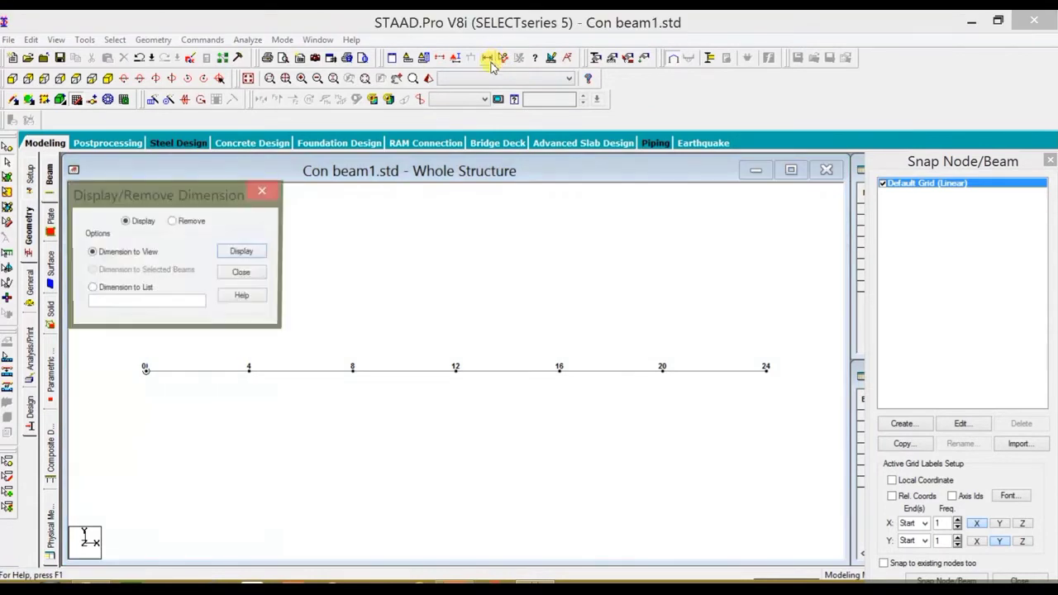
{"action": "left_click", "coordinate": [243, 252]}
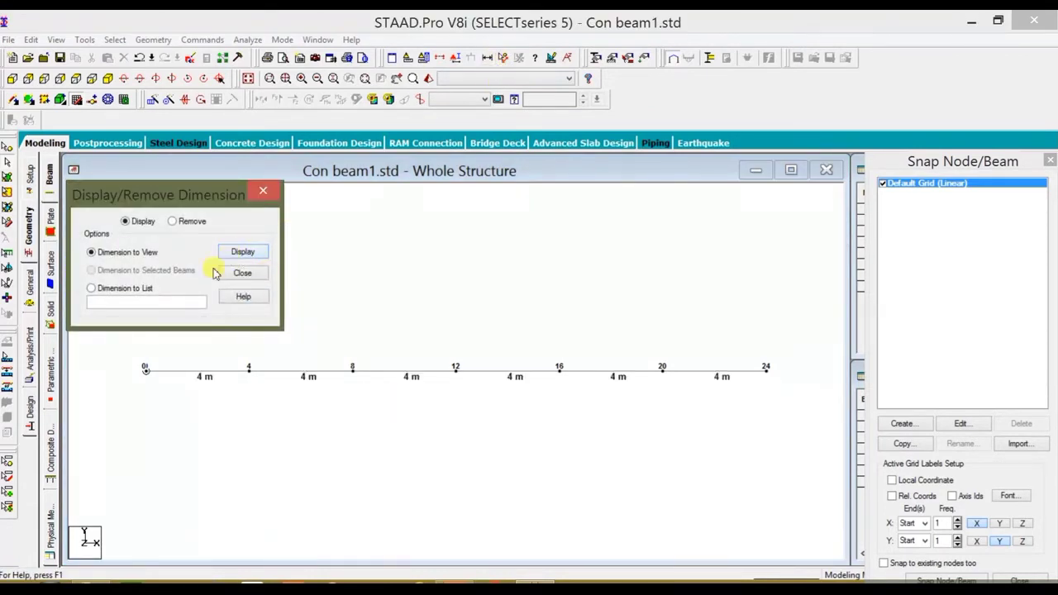
{"action": "left_click", "coordinate": [173, 221]}
{"action": "left_click", "coordinate": [242, 251]}
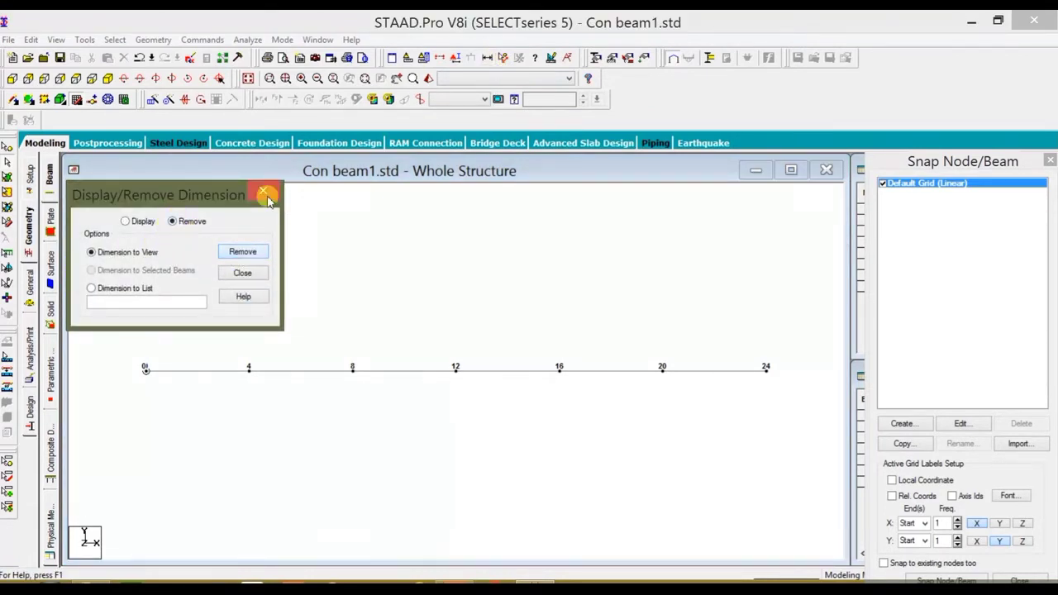
{"action": "left_click", "coordinate": [263, 193]}
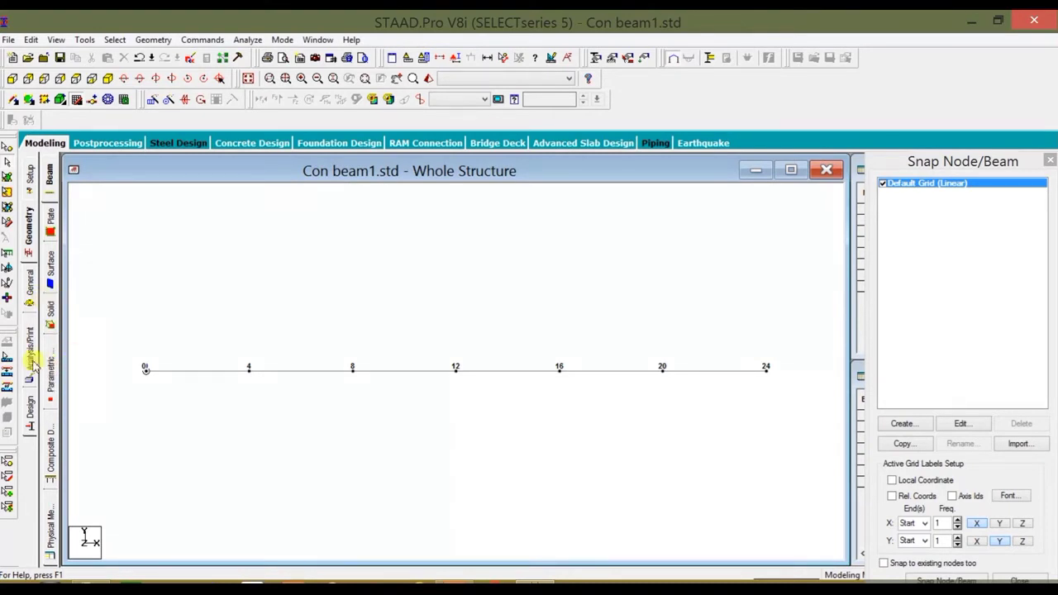
Define a rectangular concrete section property with YD 0.45 m and ZD 0.3 m
{"action": "left_click", "coordinate": [31, 290]}
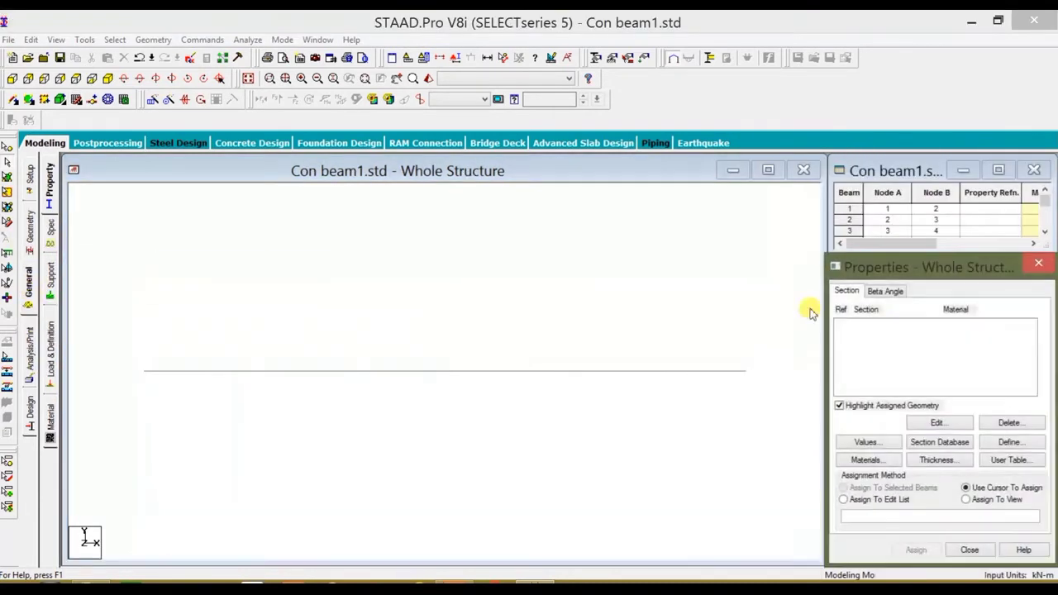
{"action": "left_click", "coordinate": [1009, 442]}
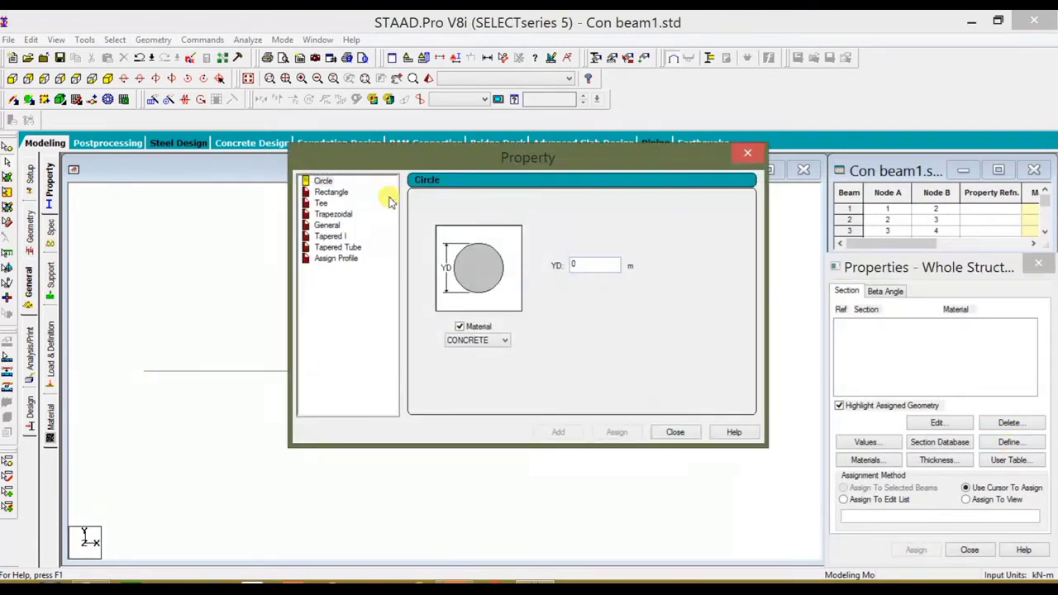
{"action": "left_click", "coordinate": [341, 194]}
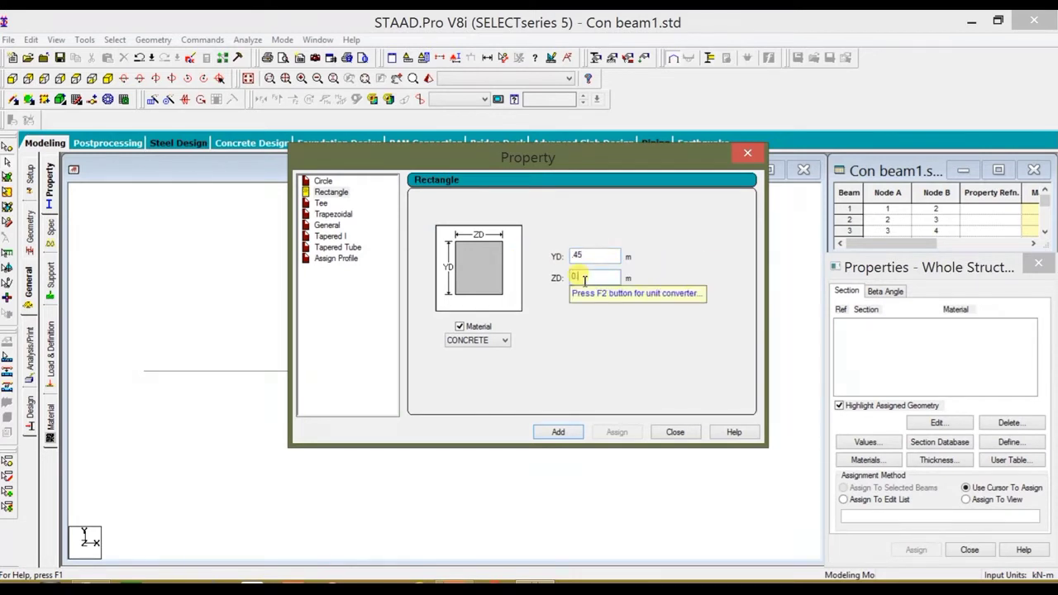
{"action": "type", "text": ".3"}
{"action": "left_click", "coordinate": [554, 436]}
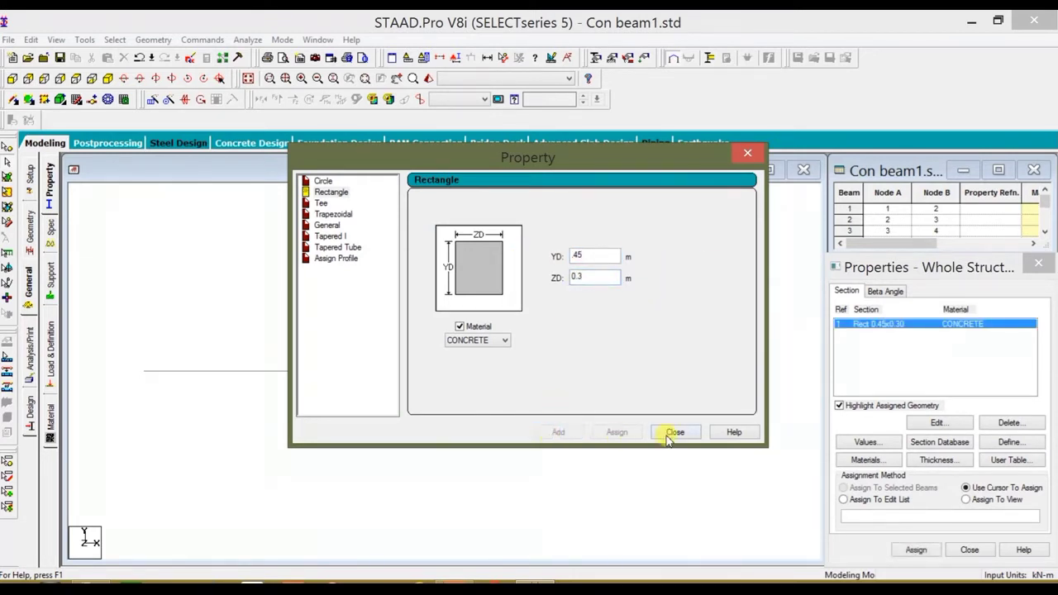
{"action": "left_click", "coordinate": [674, 432]}
Assign the rectangular concrete section to all six beams using the selected-beams method
{"action": "left_click_drag", "start_coordinate": [149, 350], "coordinate": [758, 474]}
{"action": "left_click", "coordinate": [916, 550]}
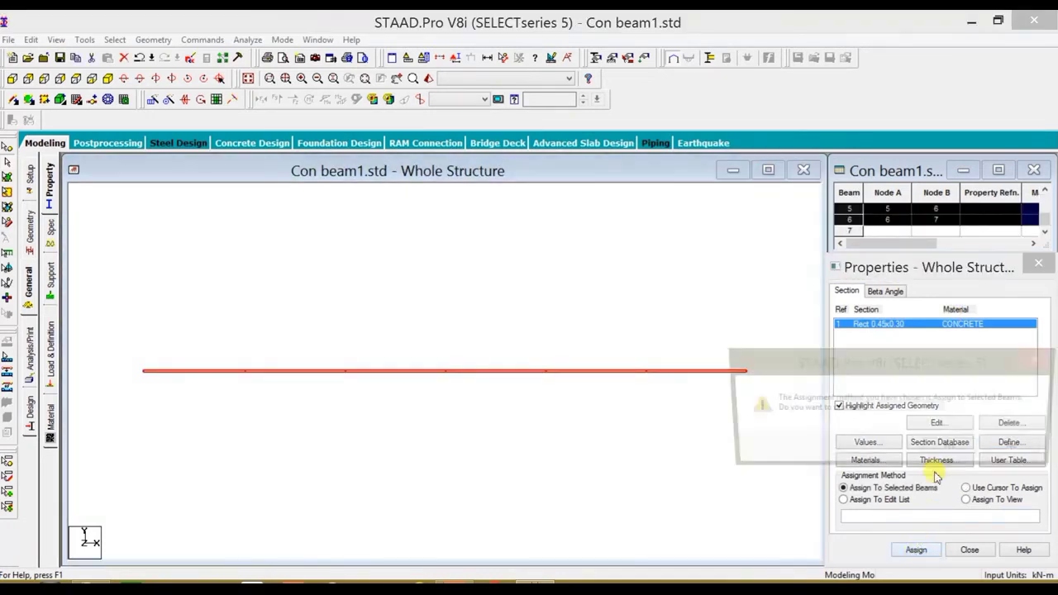
{"action": "left_click", "coordinate": [947, 451]}
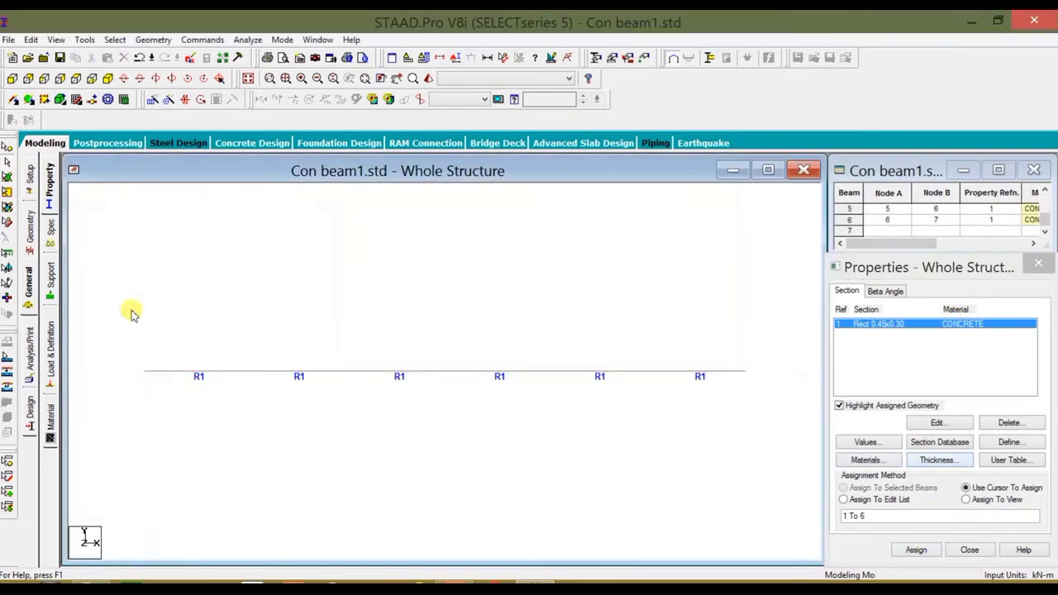
Create a fixed support and a pinned support for the structure
{"action": "left_click", "coordinate": [51, 283]}
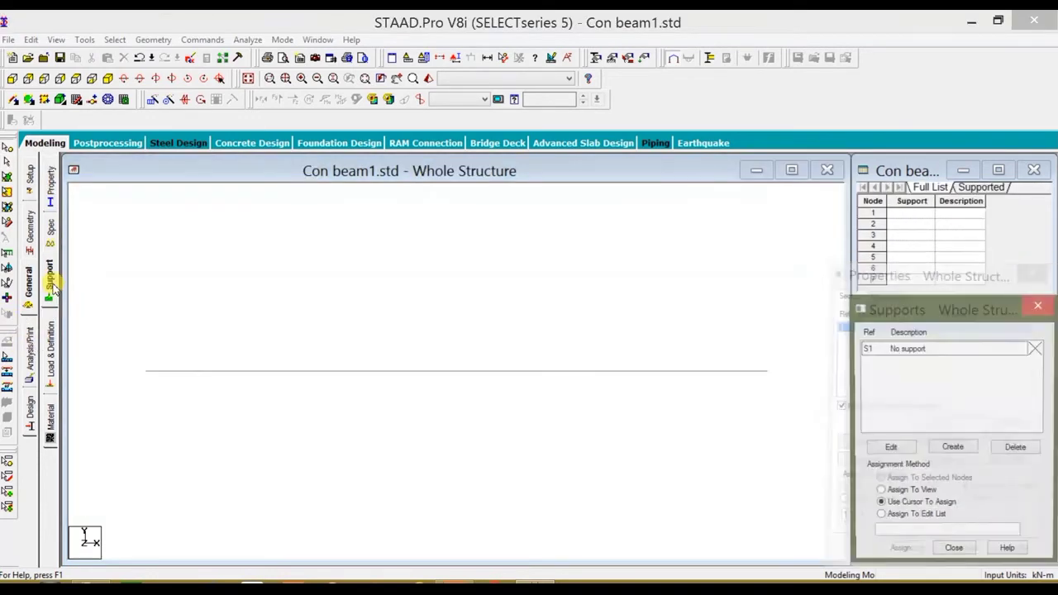
{"action": "left_click", "coordinate": [953, 449]}
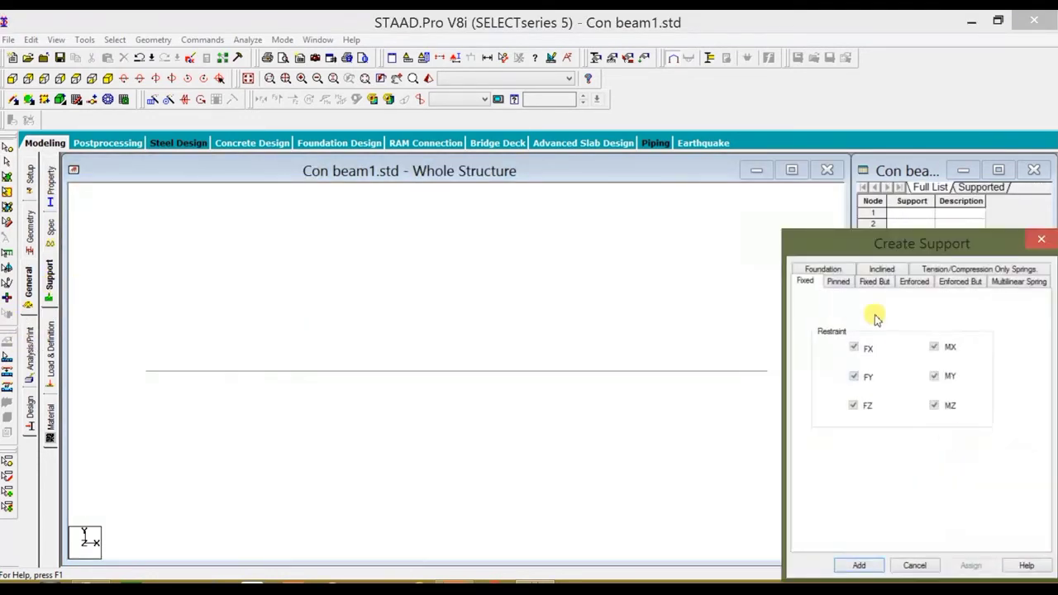
{"action": "left_click", "coordinate": [860, 565]}
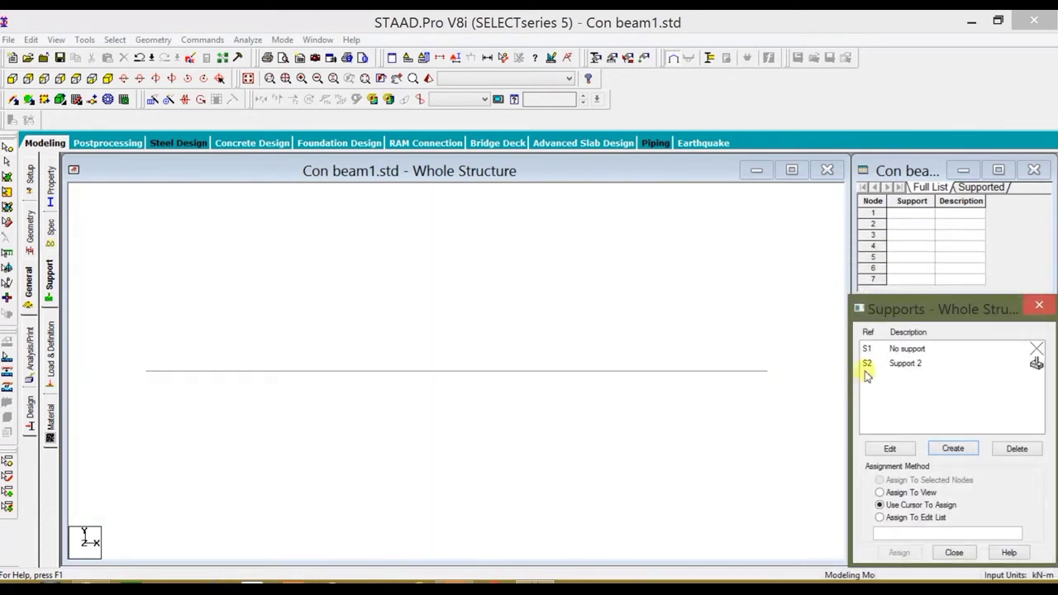
{"action": "left_click", "coordinate": [955, 449]}
{"action": "left_click", "coordinate": [838, 281]}
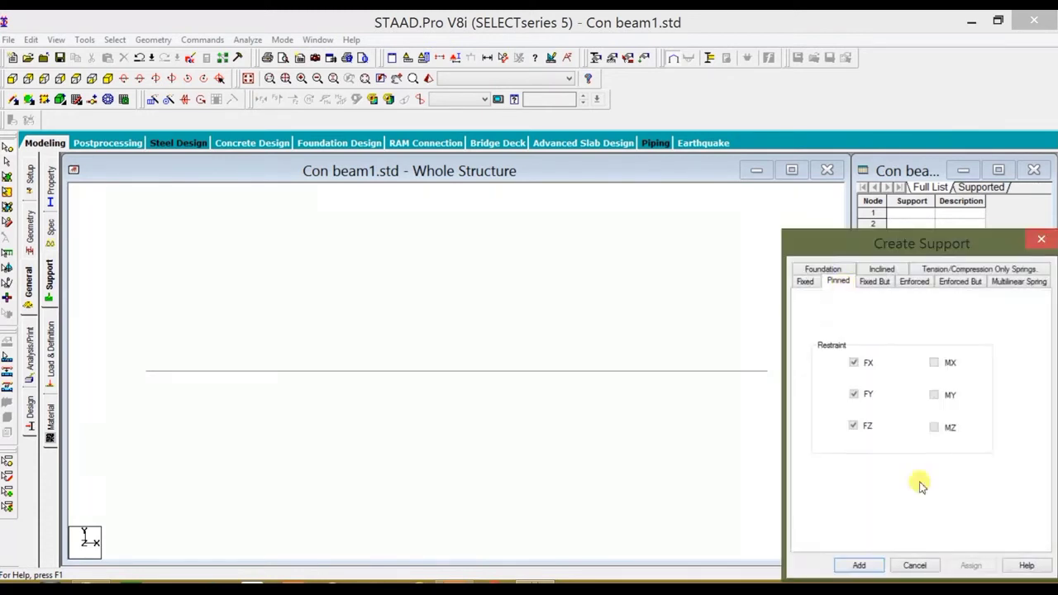
{"action": "left_click", "coordinate": [858, 565]}
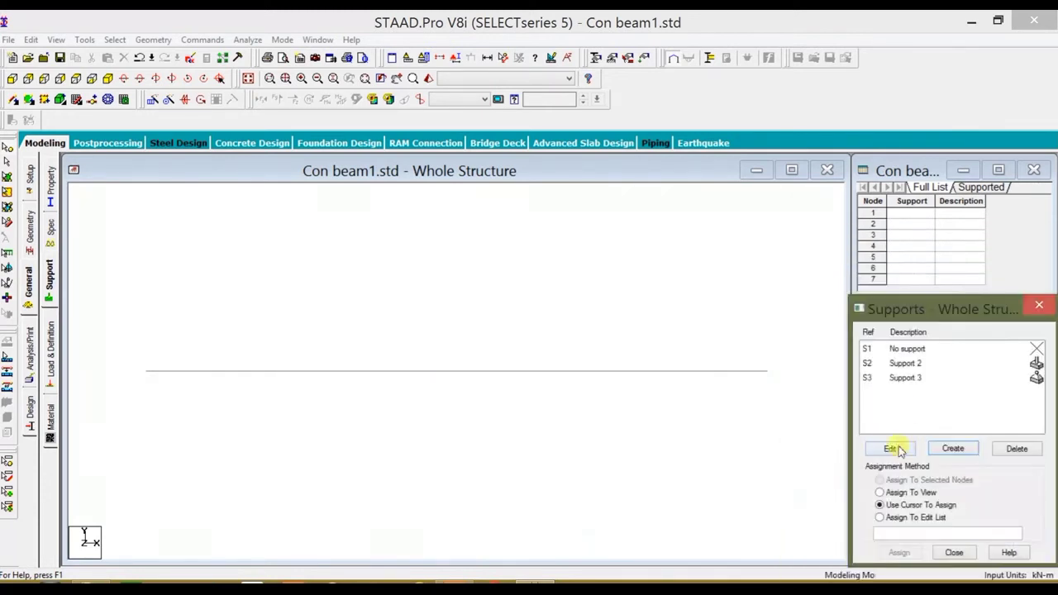
Assign the fixed support to node 1 at the beam's left end
{"action": "left_click", "coordinate": [914, 364]}
{"action": "left_click_drag", "start_coordinate": [146, 347], "coordinate": [177, 419]}
{"action": "left_click", "coordinate": [898, 553]}
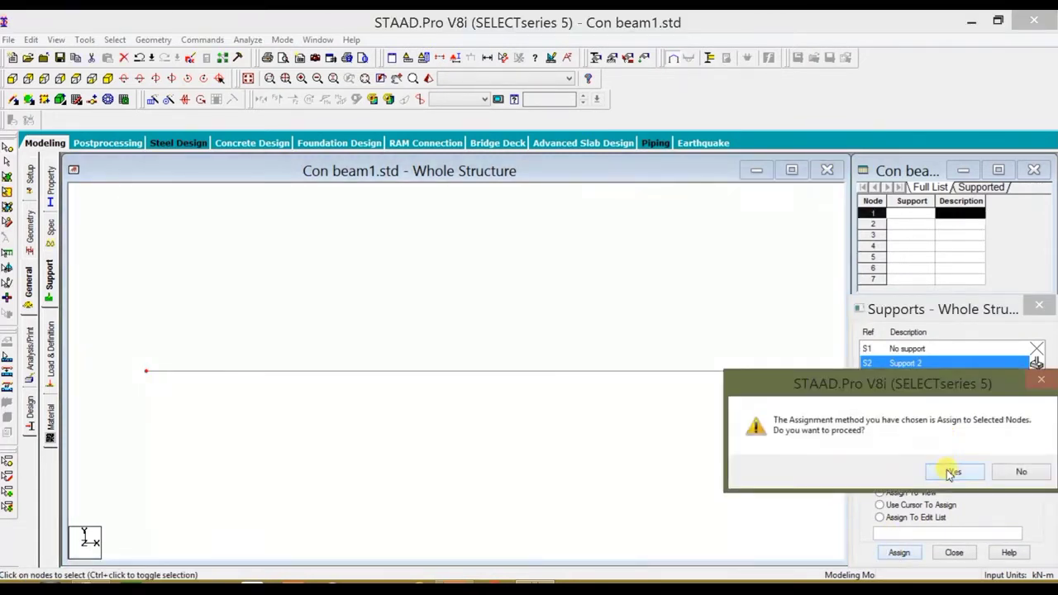
{"action": "left_click", "coordinate": [951, 472]}
Assign the pinned support to the remaining nodes 2 to 7 along the beam
{"action": "left_click", "coordinate": [909, 377]}
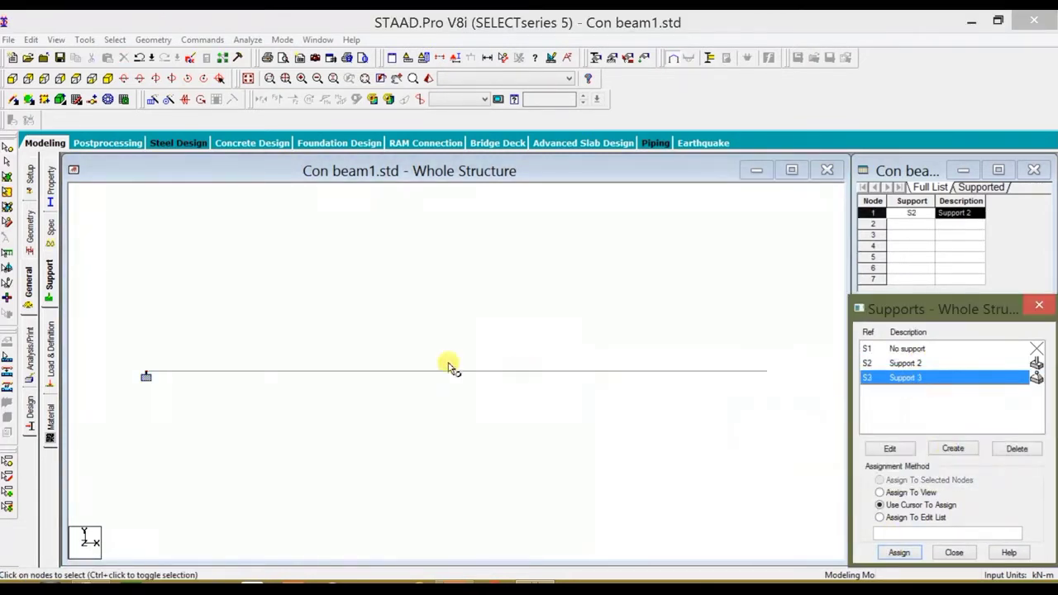
{"action": "left_click_drag", "start_coordinate": [205, 350], "coordinate": [772, 465]}
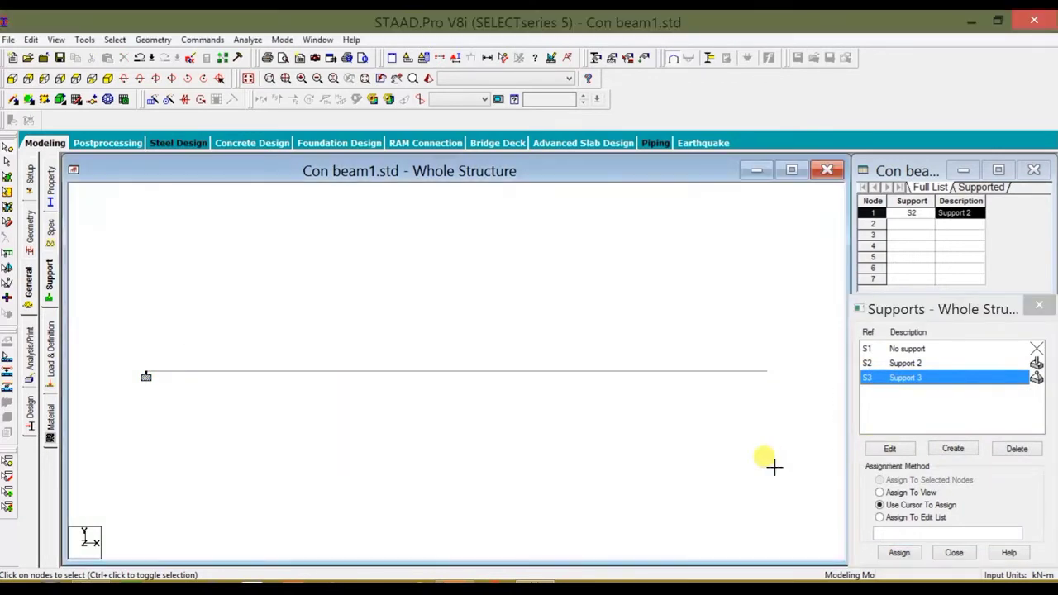
{"action": "left_click", "coordinate": [899, 553]}
{"action": "left_click", "coordinate": [952, 474]}
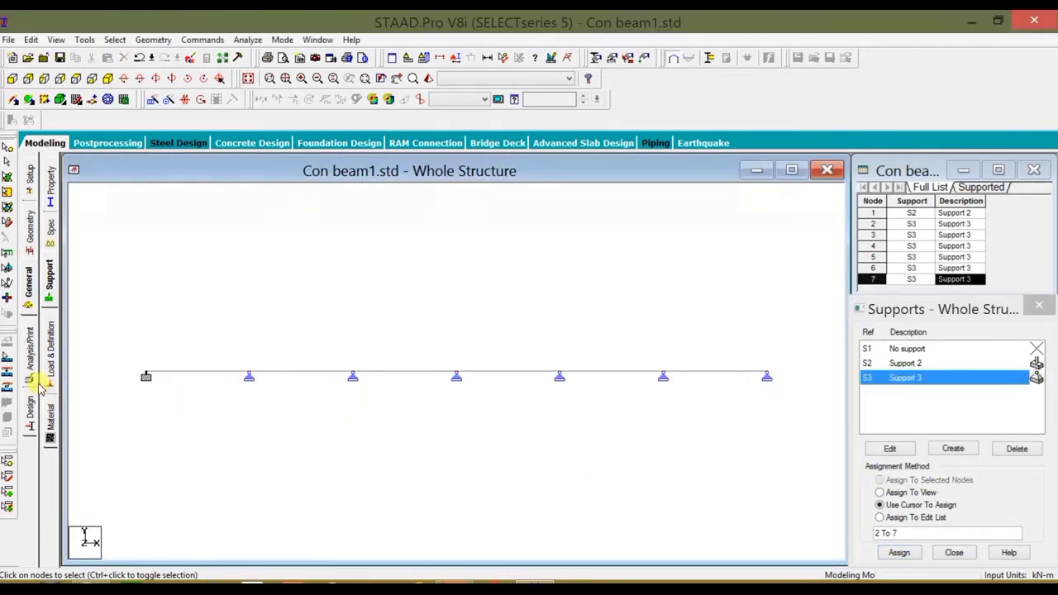
Add primary load case 1 titled LOAD CASE 1 with loading type None
{"action": "left_click", "coordinate": [49, 358]}
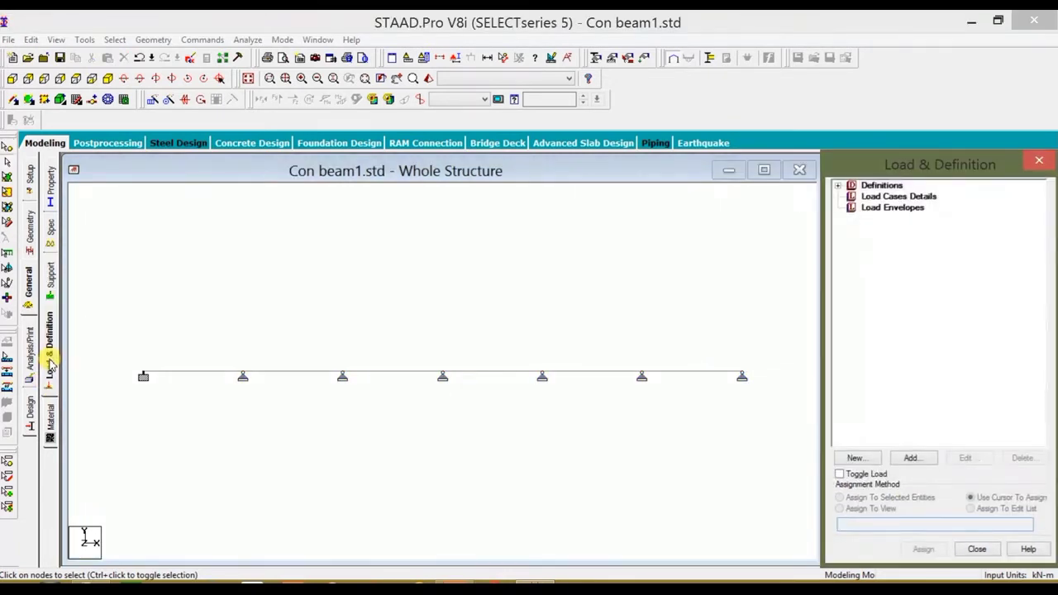
{"action": "left_click", "coordinate": [872, 200]}
{"action": "left_click", "coordinate": [911, 458]}
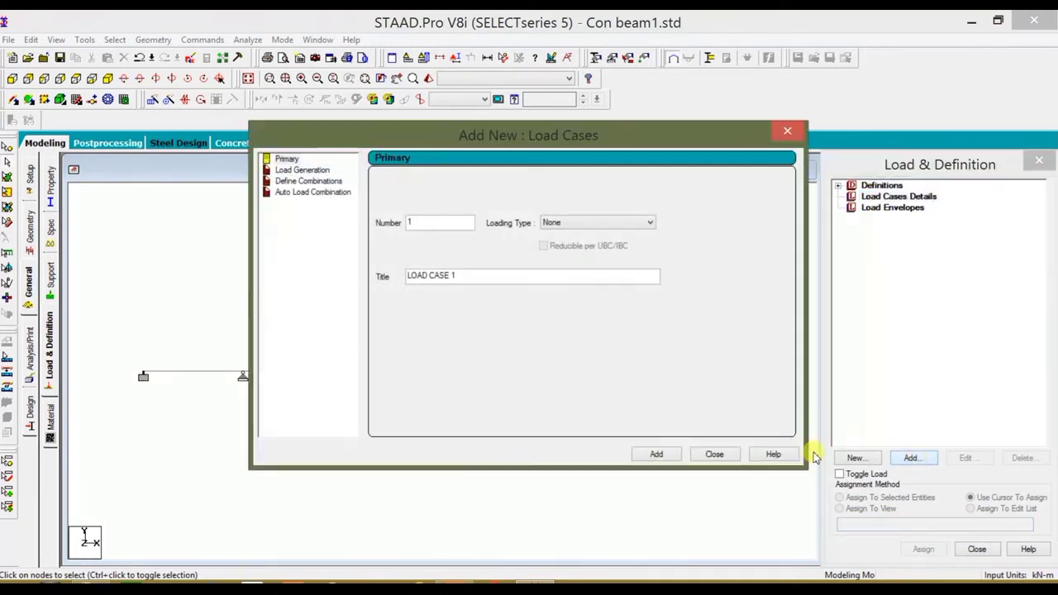
{"action": "left_click", "coordinate": [656, 454]}
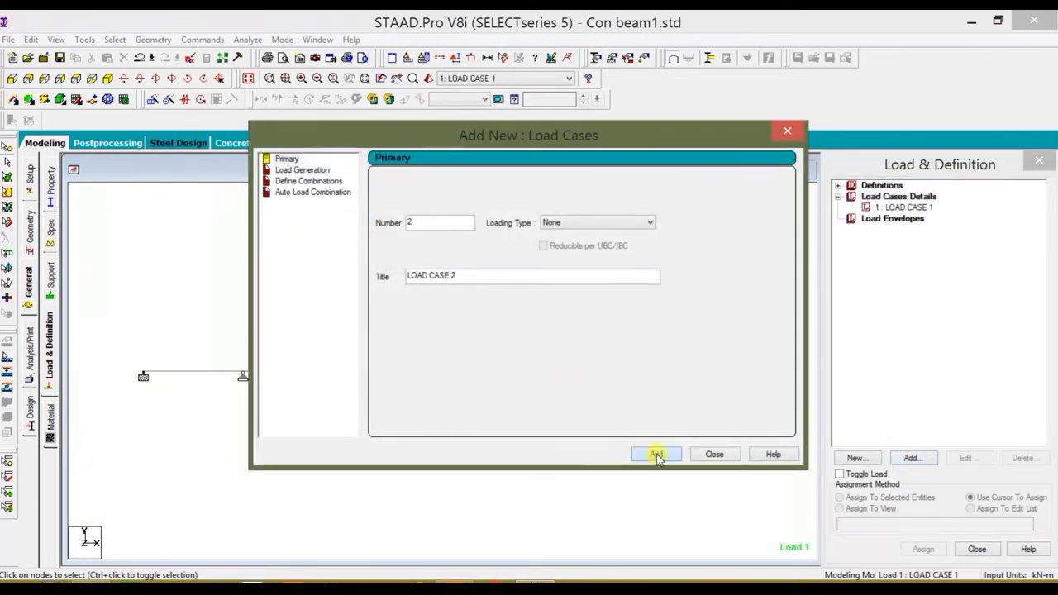
Begin adding load items to LOAD CASE 1 and check the continuous beam load sketch in the PDF reader
{"action": "left_click", "coordinate": [711, 453]}
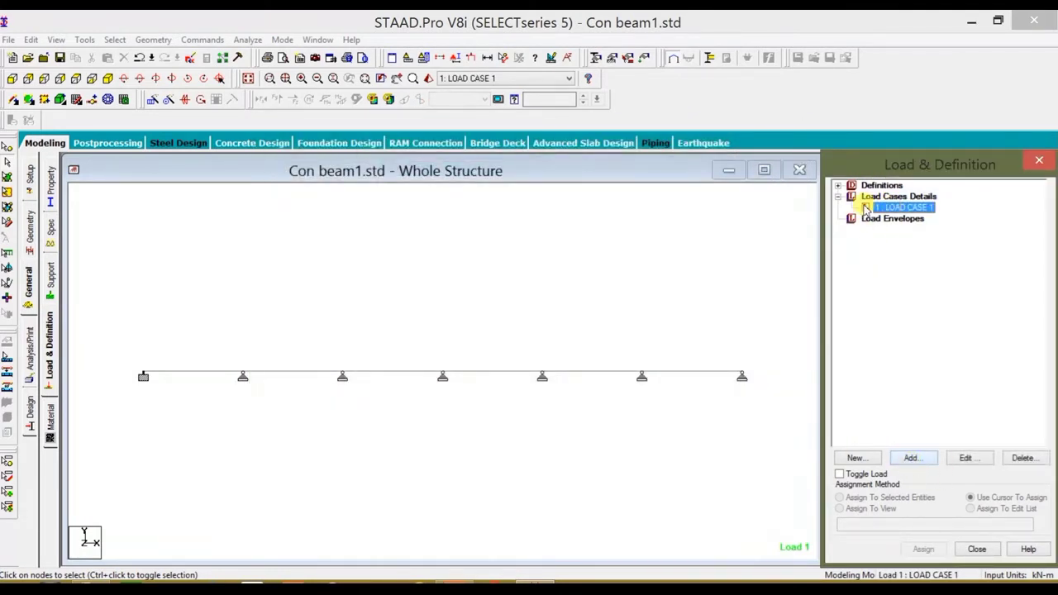
{"action": "left_click", "coordinate": [910, 459]}
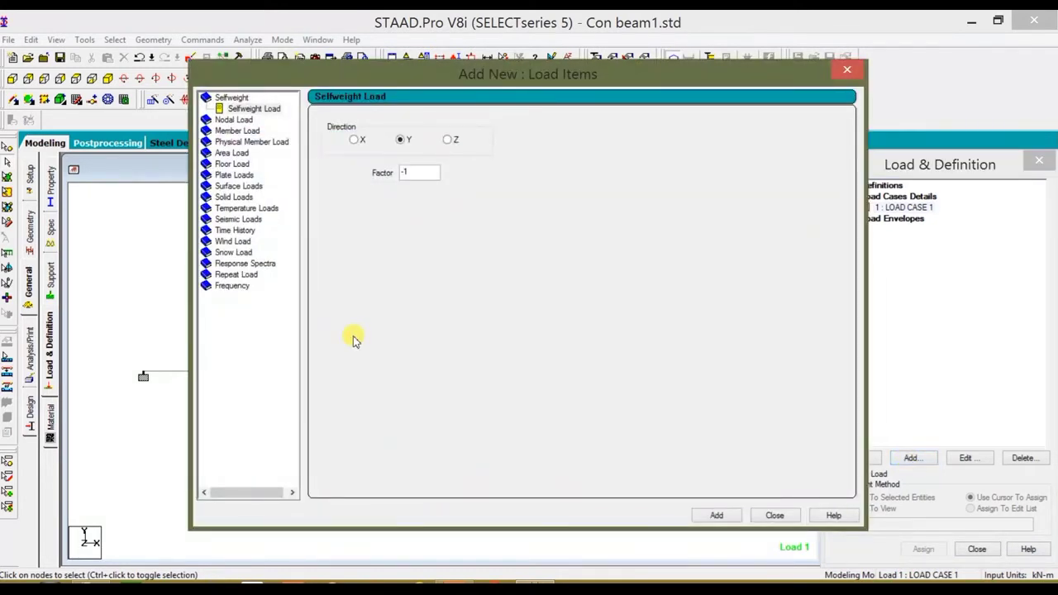
{"action": "left_click", "coordinate": [445, 583]}
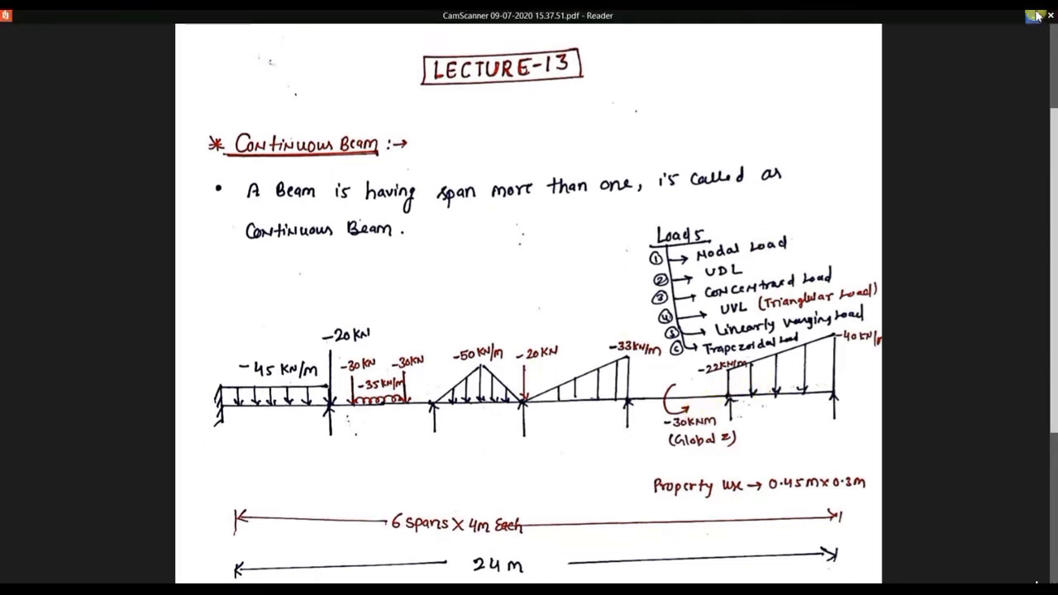
{"action": "mouse_move", "coordinate": [1040, 16]}
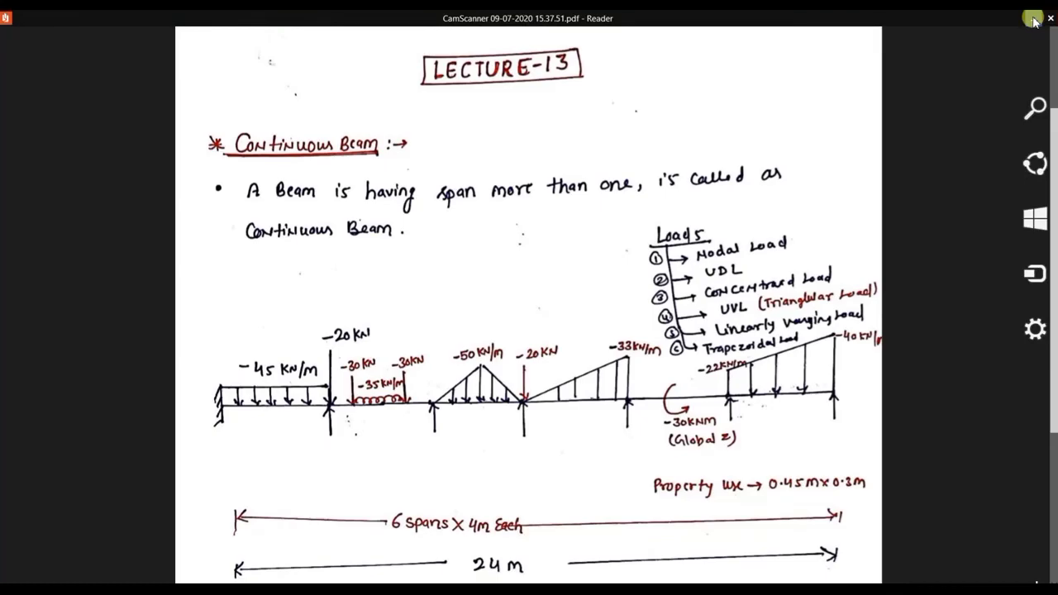
{"action": "left_click", "coordinate": [1050, 18]}
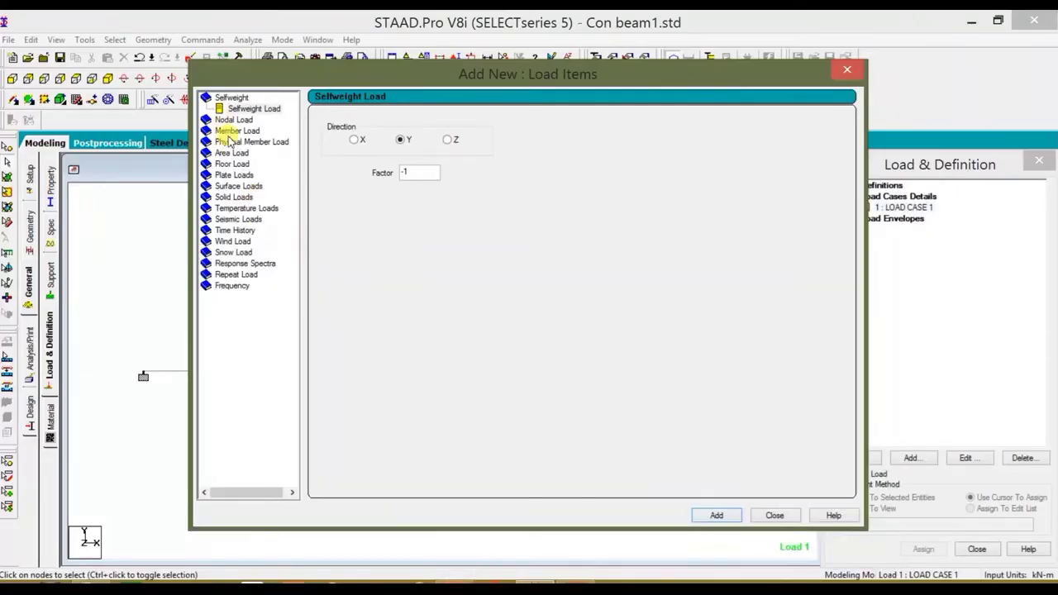
Add a uniform member force of -45 kN/m in the GY direction to LOAD CASE 1
{"action": "left_click", "coordinate": [236, 131]}
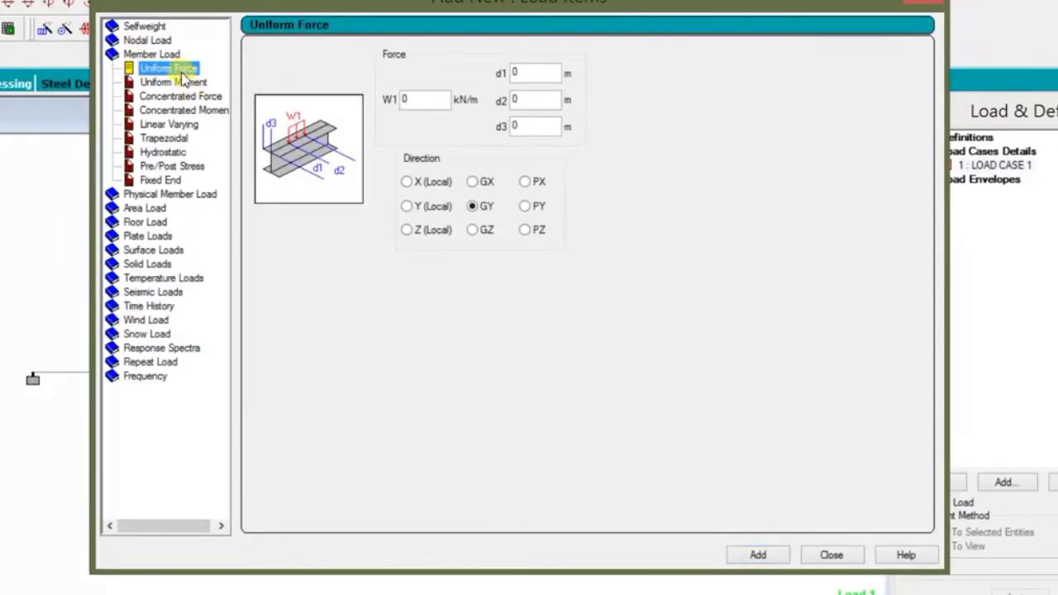
{"action": "double_click", "coordinate": [424, 99]}
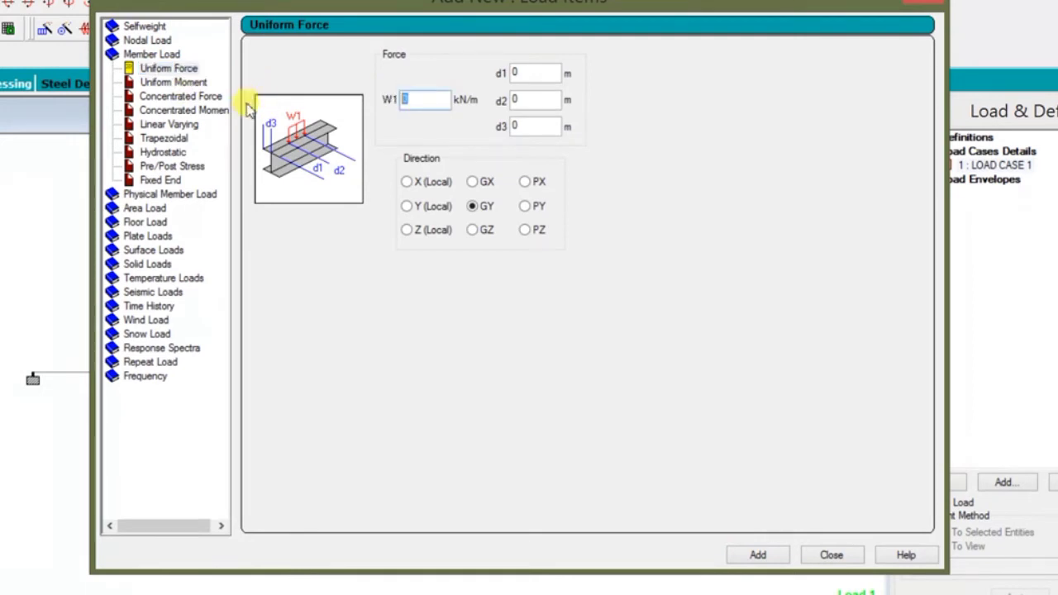
{"action": "type", "text": "-45"}
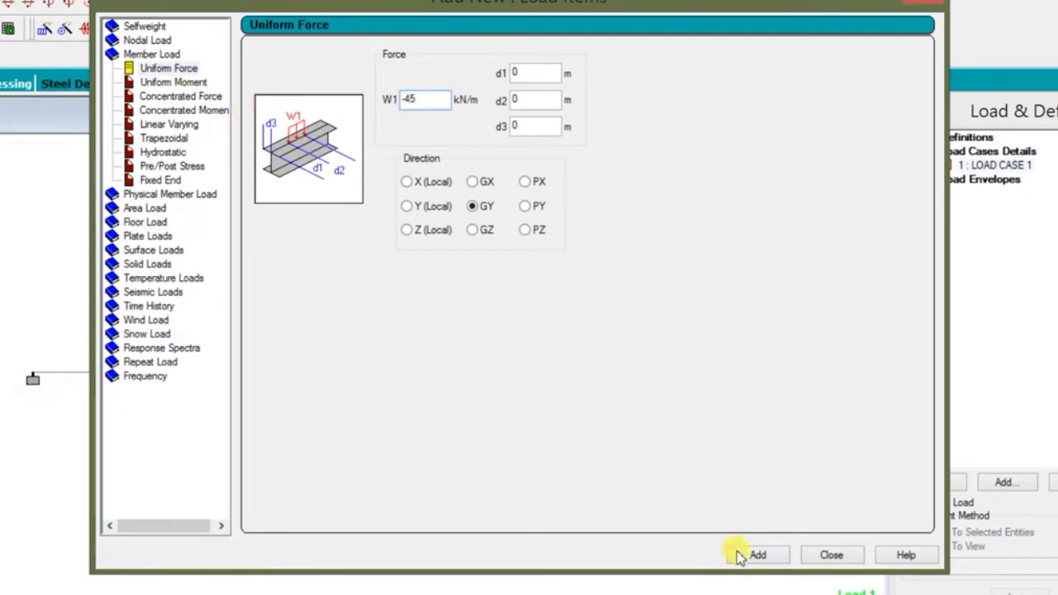
{"action": "left_click", "coordinate": [777, 554]}
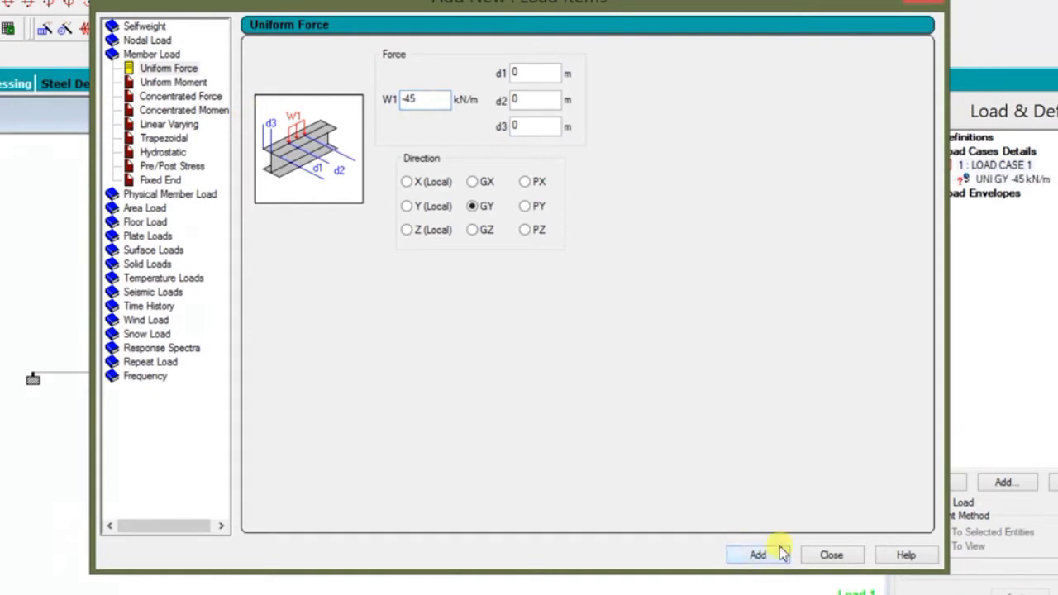
Add a partial uniform member force of -35 kN/m in GY with d1 of 1 m and d2 of 3 m
{"action": "double_click", "coordinate": [425, 100]}
{"action": "type", "text": "-"}
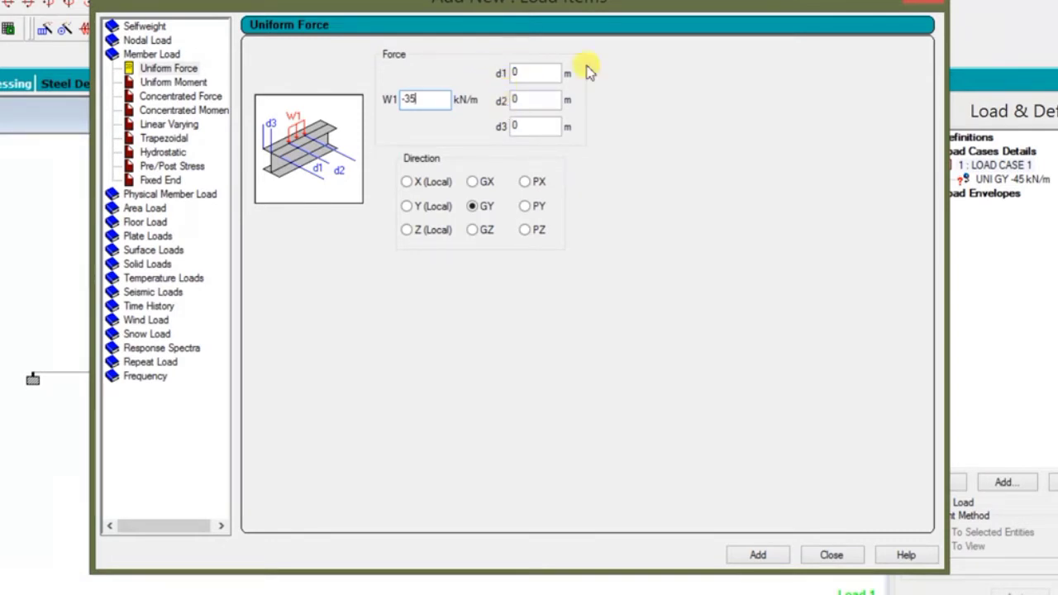
{"action": "double_click", "coordinate": [537, 73]}
{"action": "type", "text": "1"}
{"action": "double_click", "coordinate": [526, 99]}
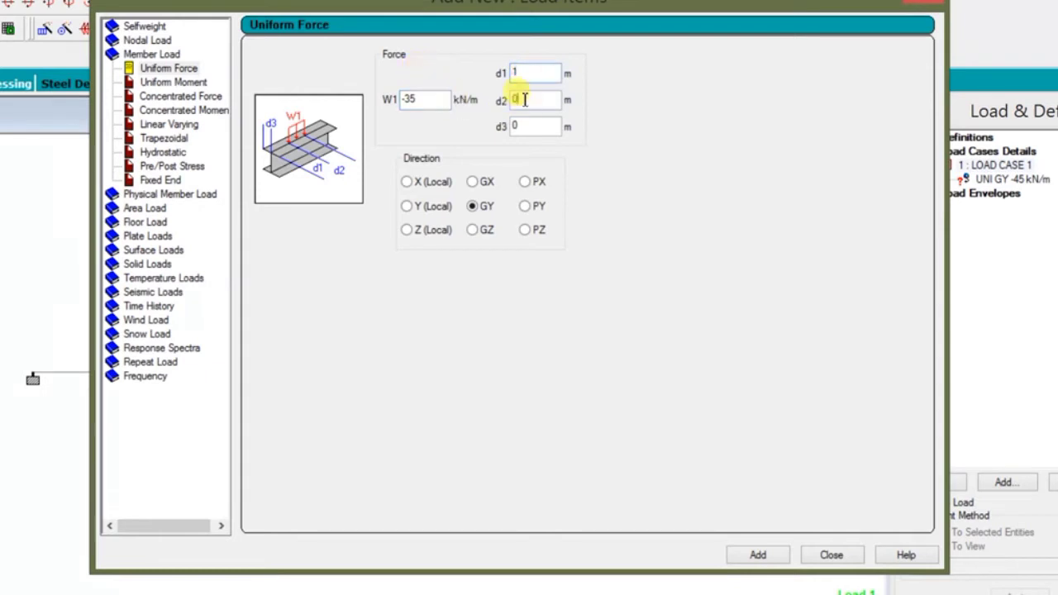
{"action": "type", "text": "3"}
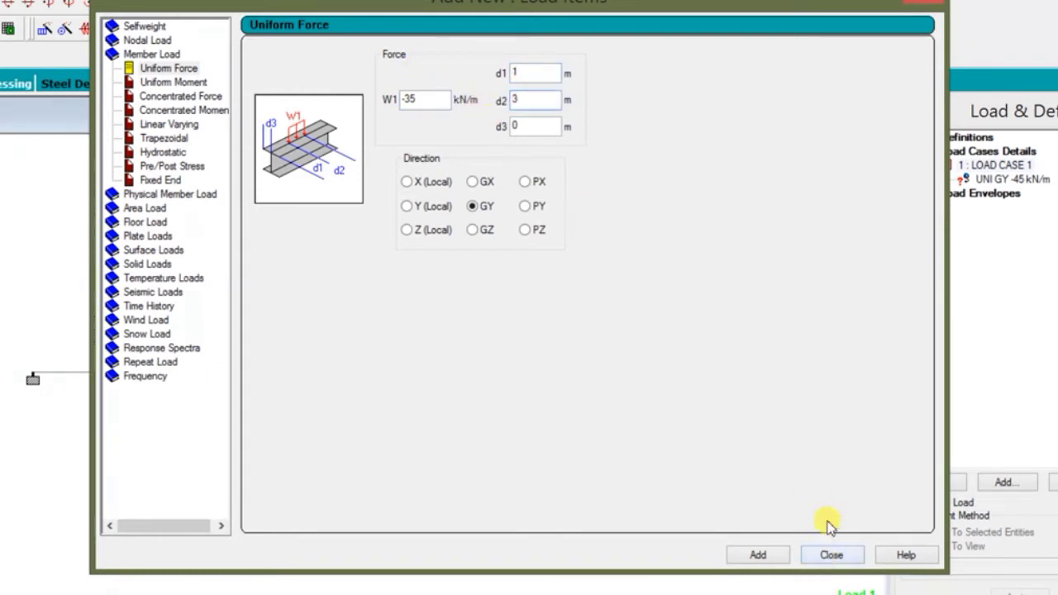
{"action": "left_click", "coordinate": [749, 553]}
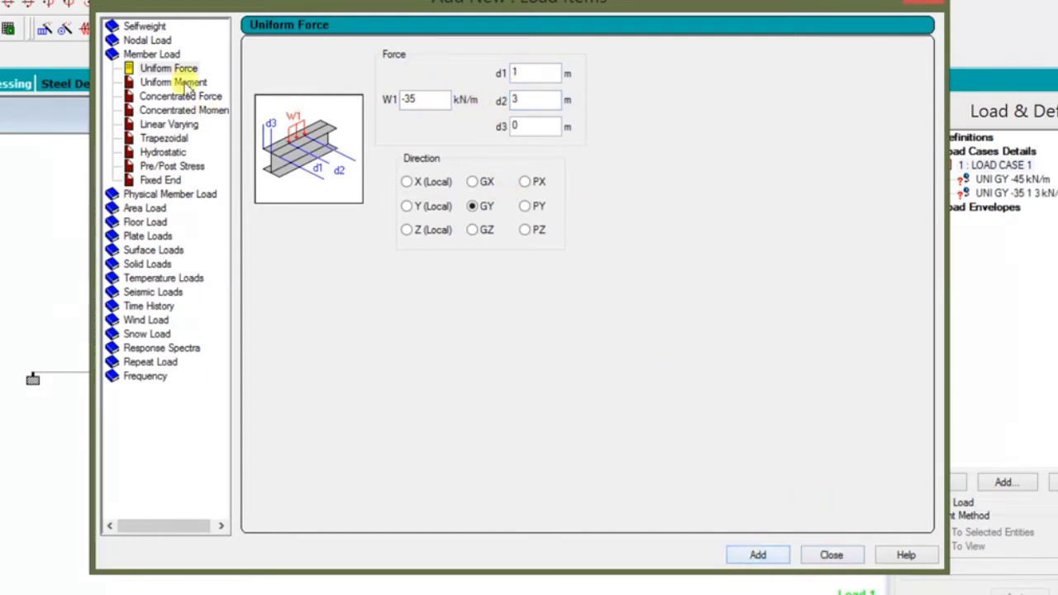
Add a nodal load with Fy of -20 kN to LOAD CASE 1
{"action": "left_click", "coordinate": [157, 40]}
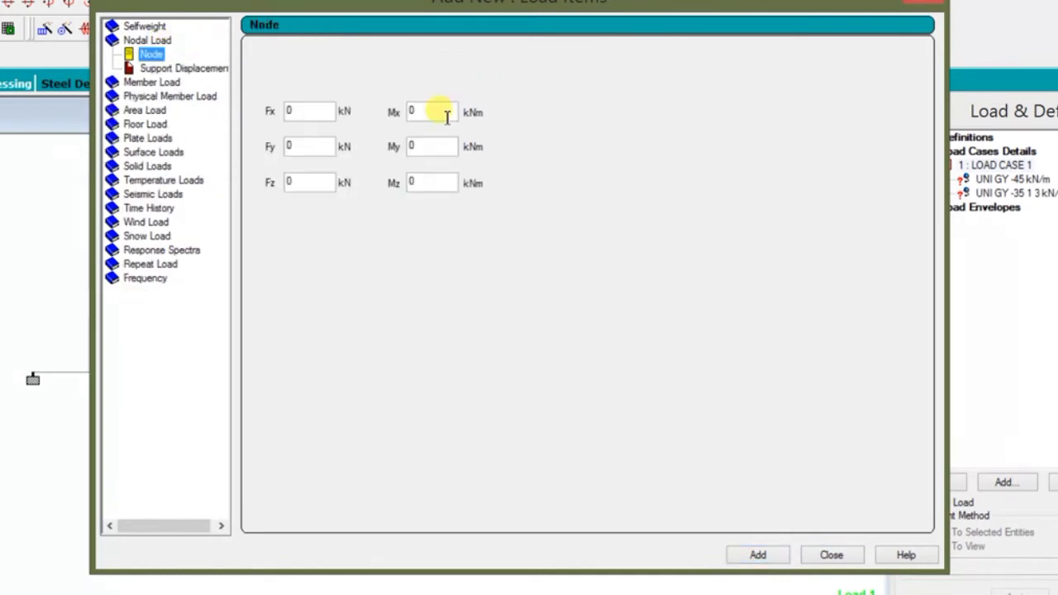
{"action": "left_click", "coordinate": [299, 145]}
{"action": "type", "text": "-"}
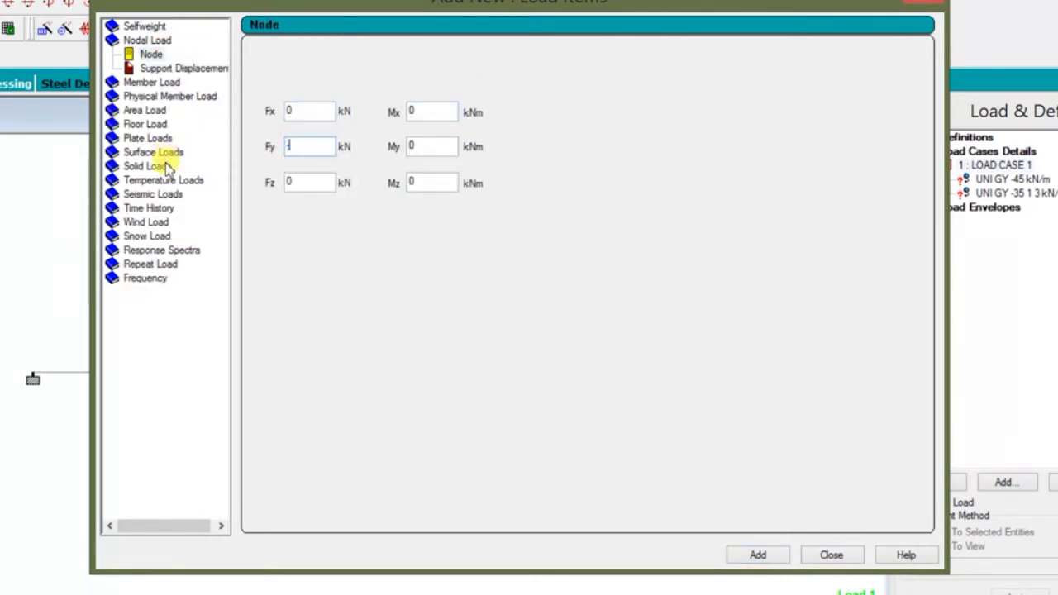
{"action": "type", "text": "20"}
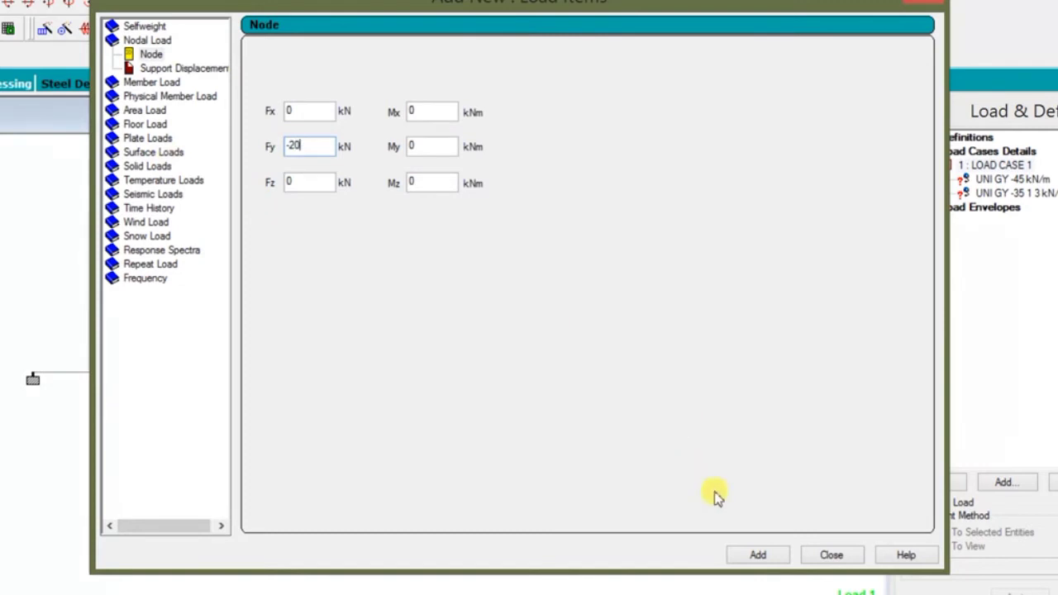
{"action": "left_click", "coordinate": [760, 557]}
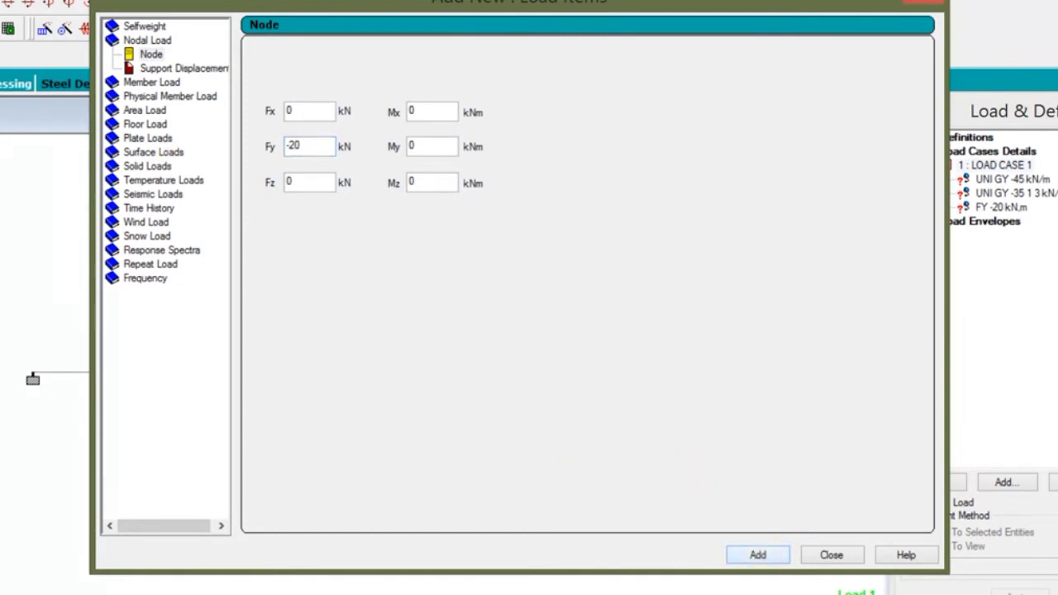
Add a concentrated member force of -30 kN in GY at a d1 distance of 1 m
{"action": "left_click", "coordinate": [147, 82]}
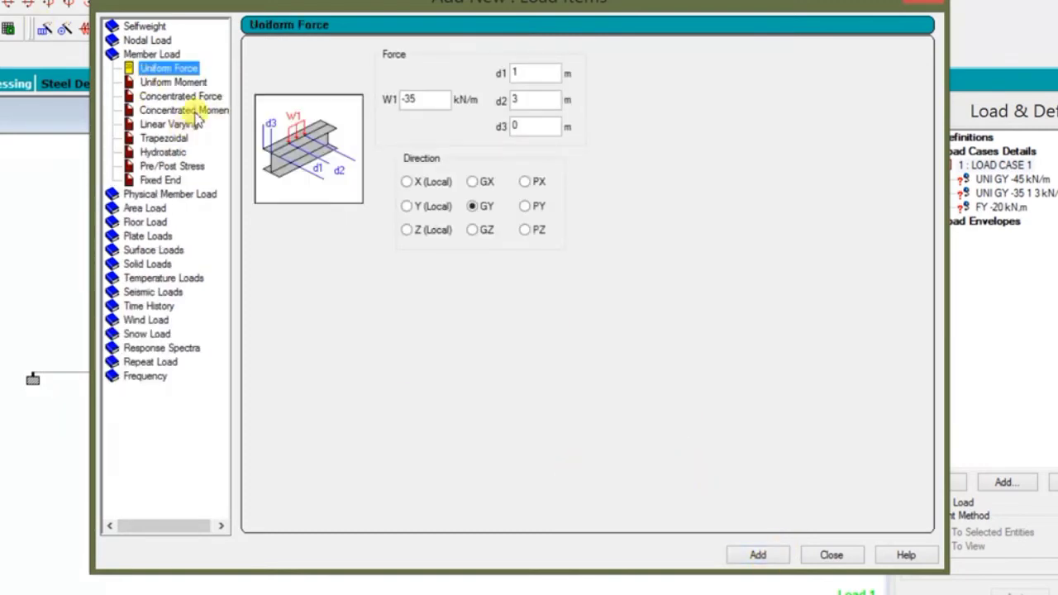
{"action": "left_click", "coordinate": [191, 98]}
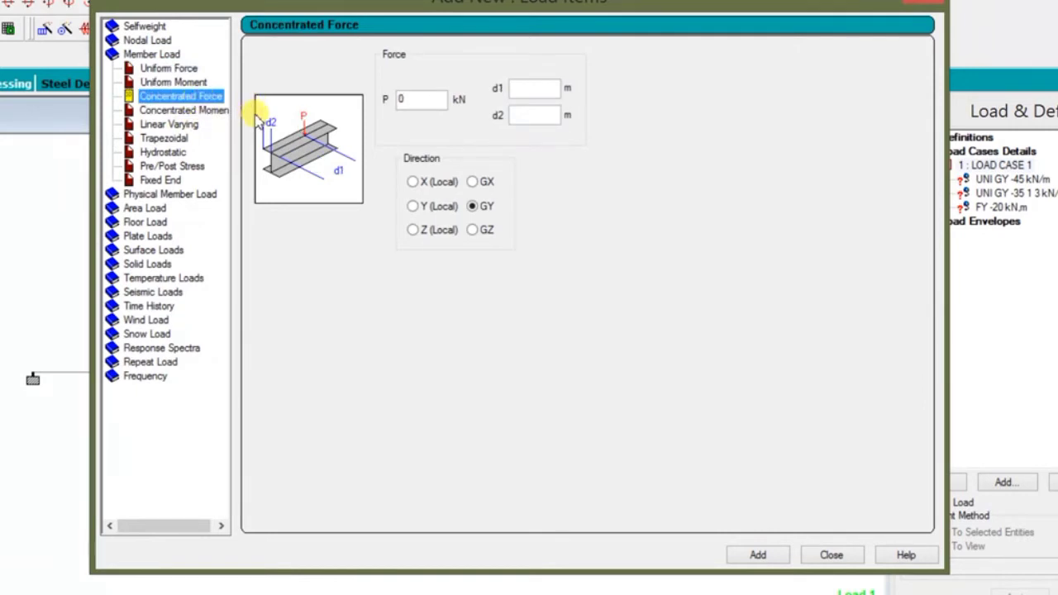
{"action": "double_click", "coordinate": [416, 100]}
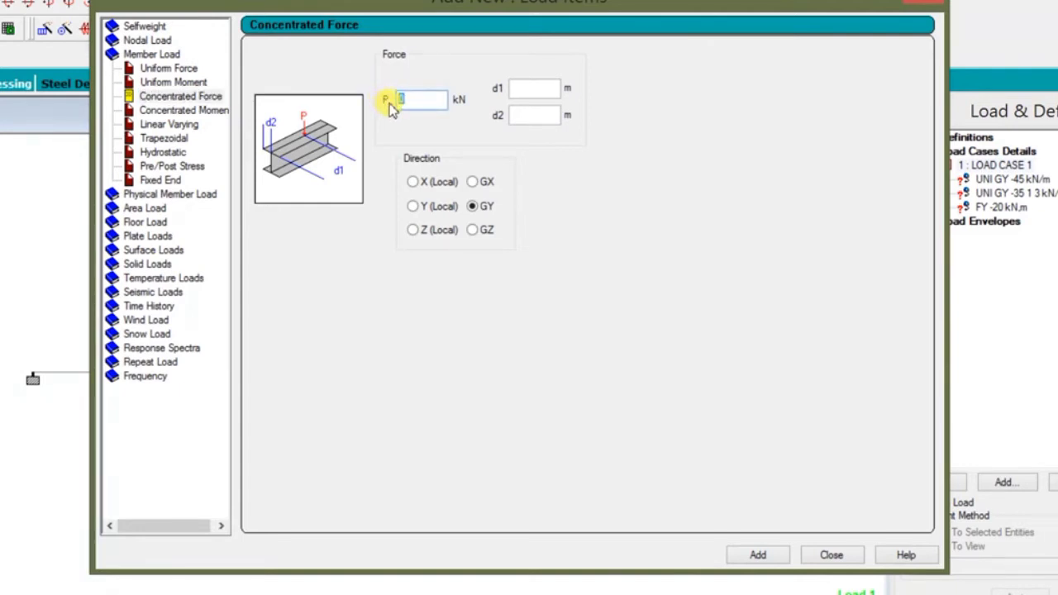
{"action": "key", "text": "BackSpace"}
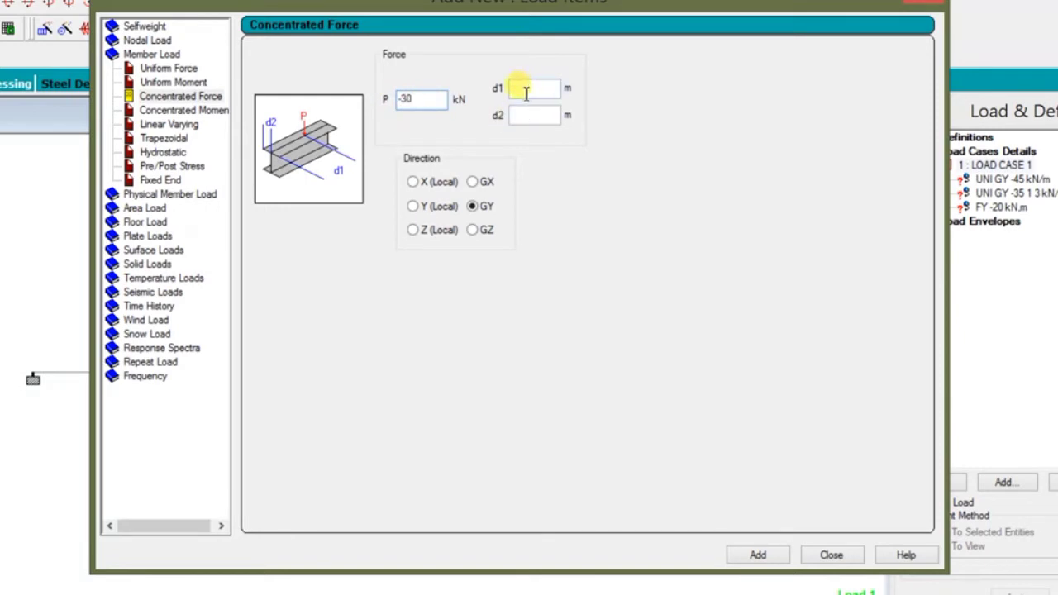
{"action": "left_click", "coordinate": [530, 90]}
{"action": "type", "text": "1"}
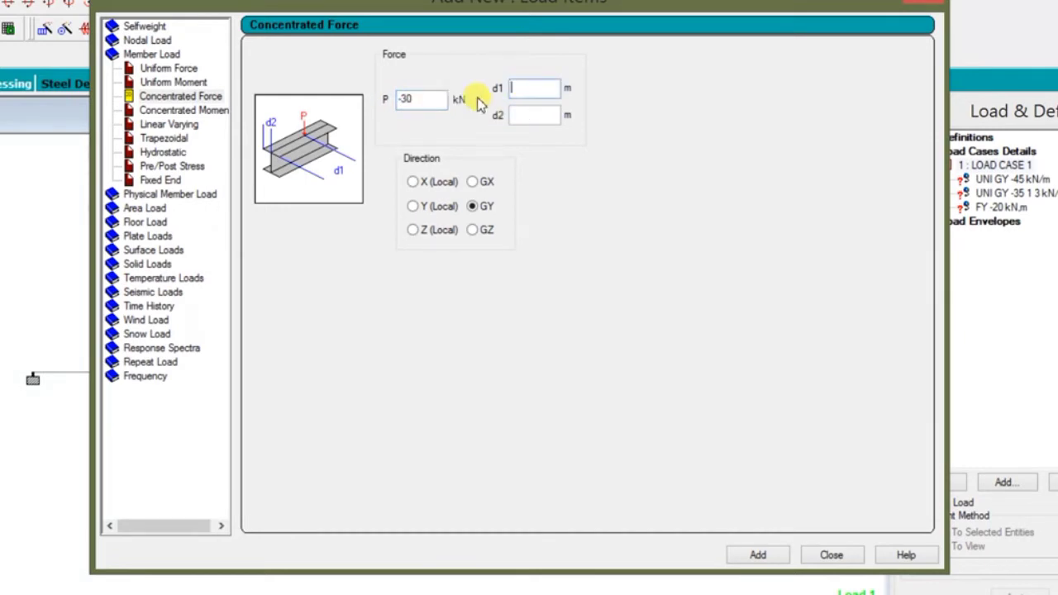
{"action": "left_click", "coordinate": [758, 556]}
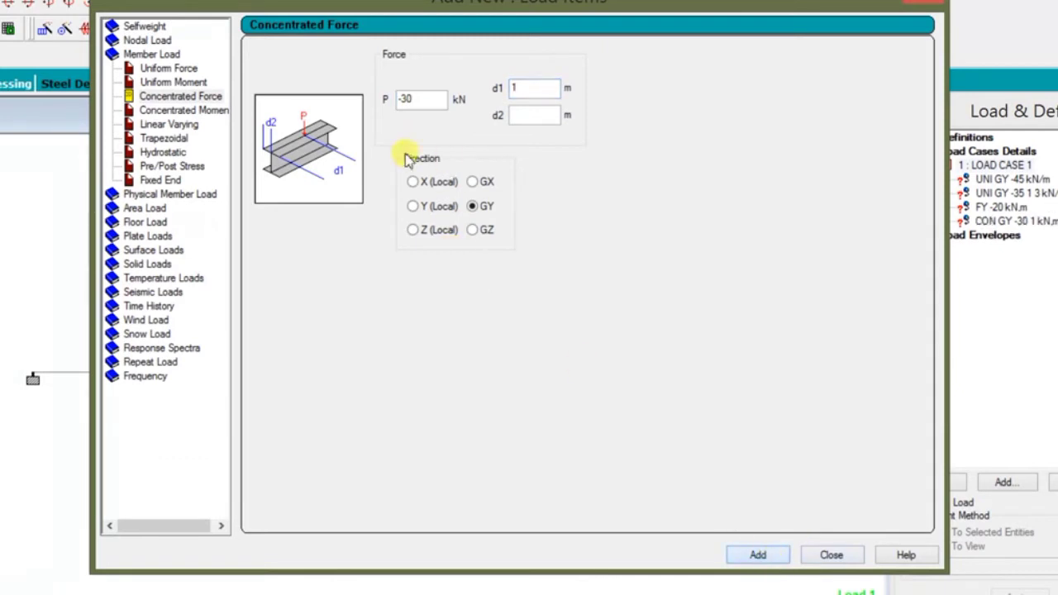
Add a second concentrated member force of -30 kN in GY at a d1 distance of 3 m
{"action": "double_click", "coordinate": [520, 88]}
{"action": "type", "text": "3"}
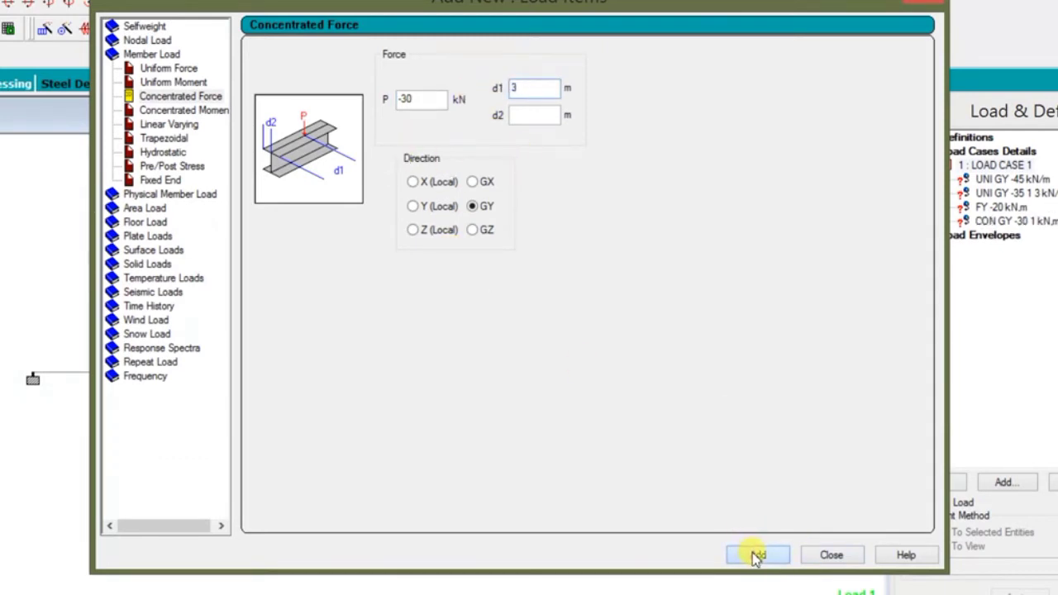
{"action": "left_click", "coordinate": [755, 556]}
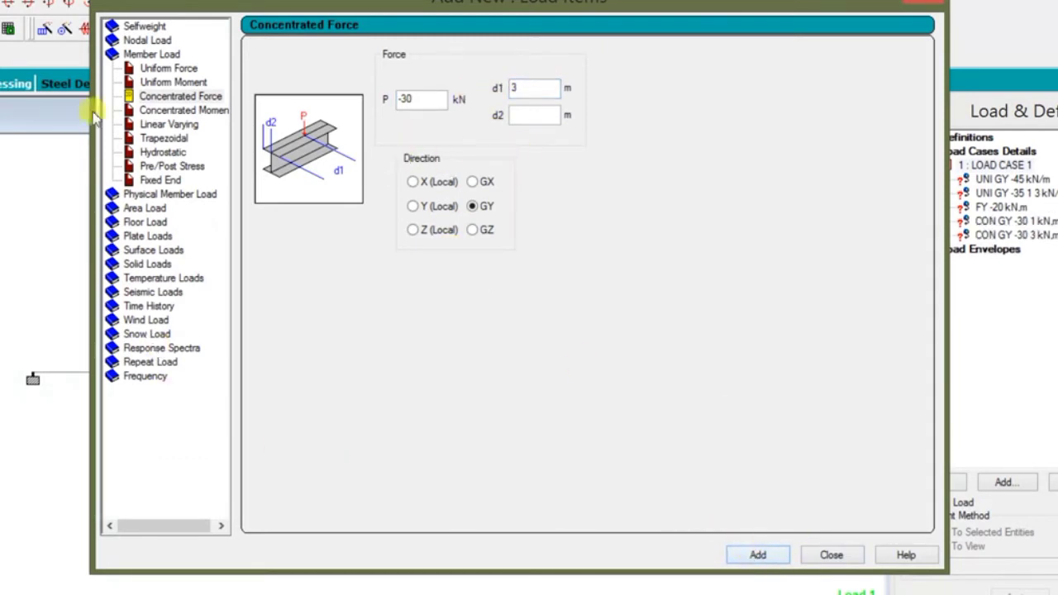
Add a triangular linear varying member load with W3 of -50 kN/m in the local Y direction
{"action": "left_click", "coordinate": [165, 124]}
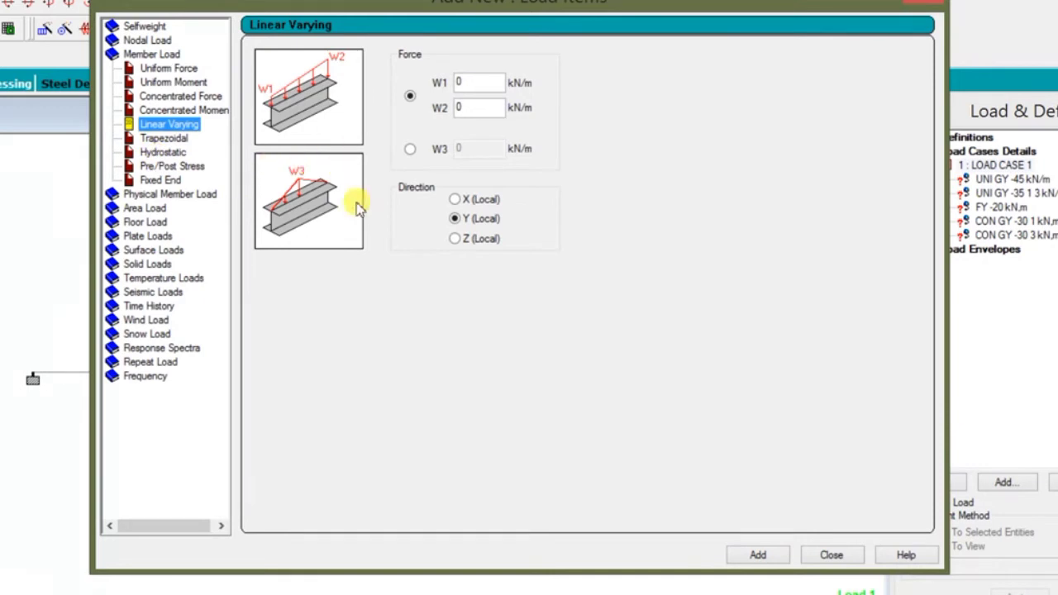
{"action": "left_click", "coordinate": [411, 150]}
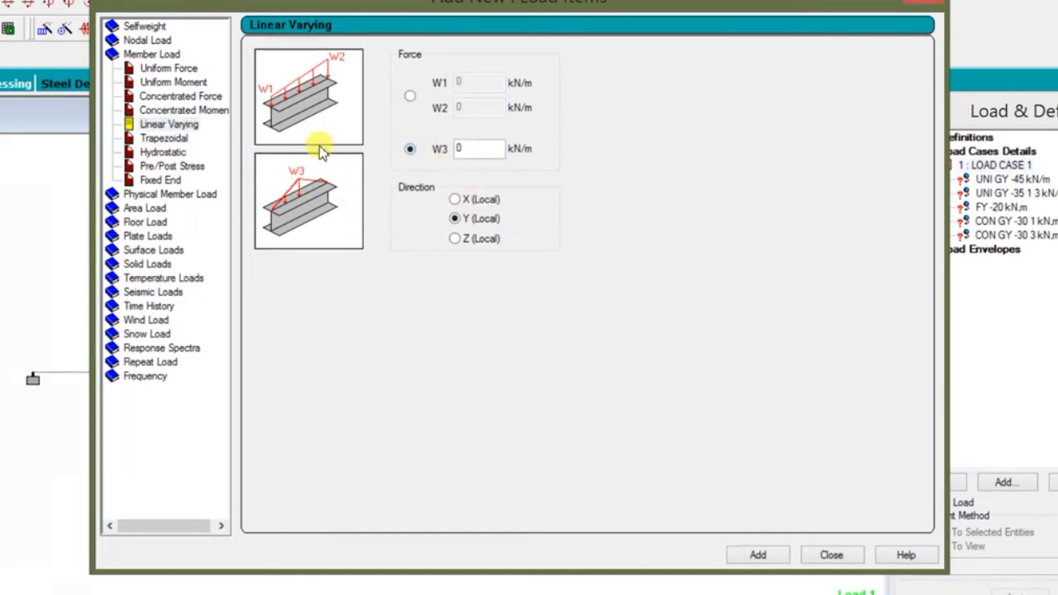
{"action": "left_click_drag", "start_coordinate": [478, 151], "coordinate": [343, 151]}
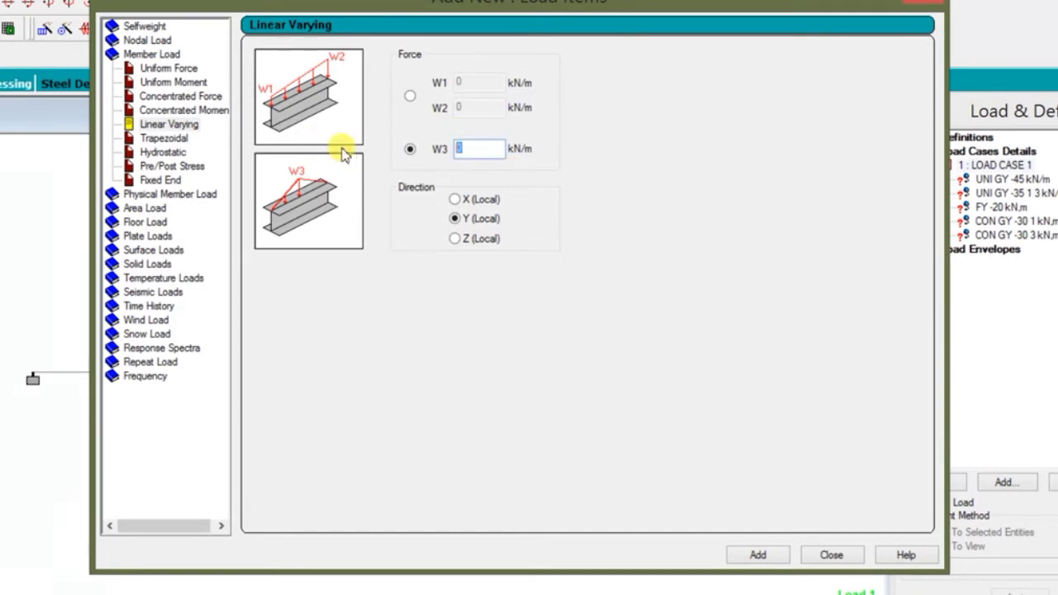
{"action": "type", "text": "-50"}
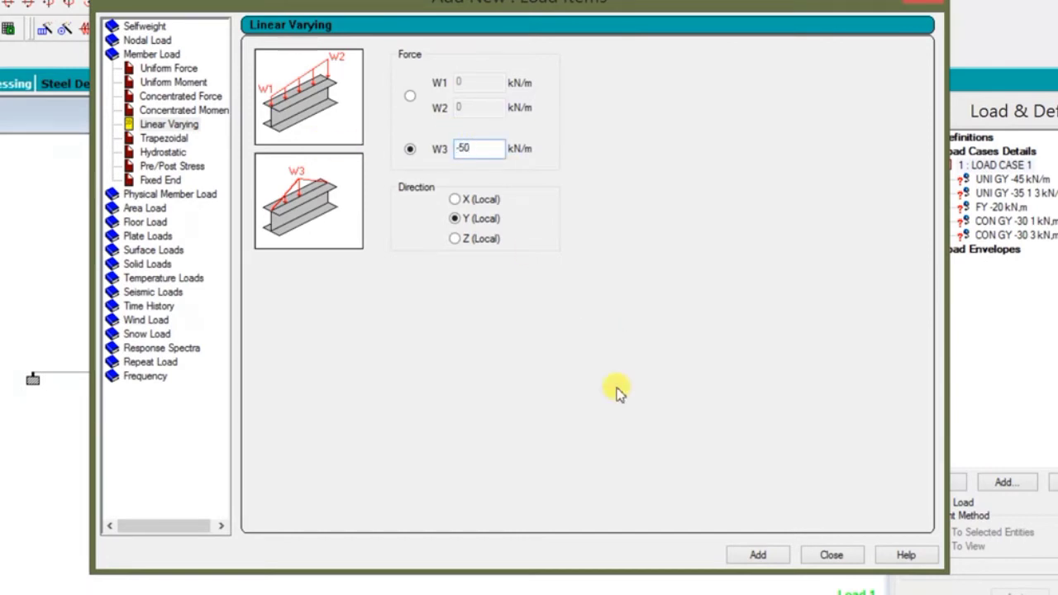
{"action": "left_click", "coordinate": [739, 558]}
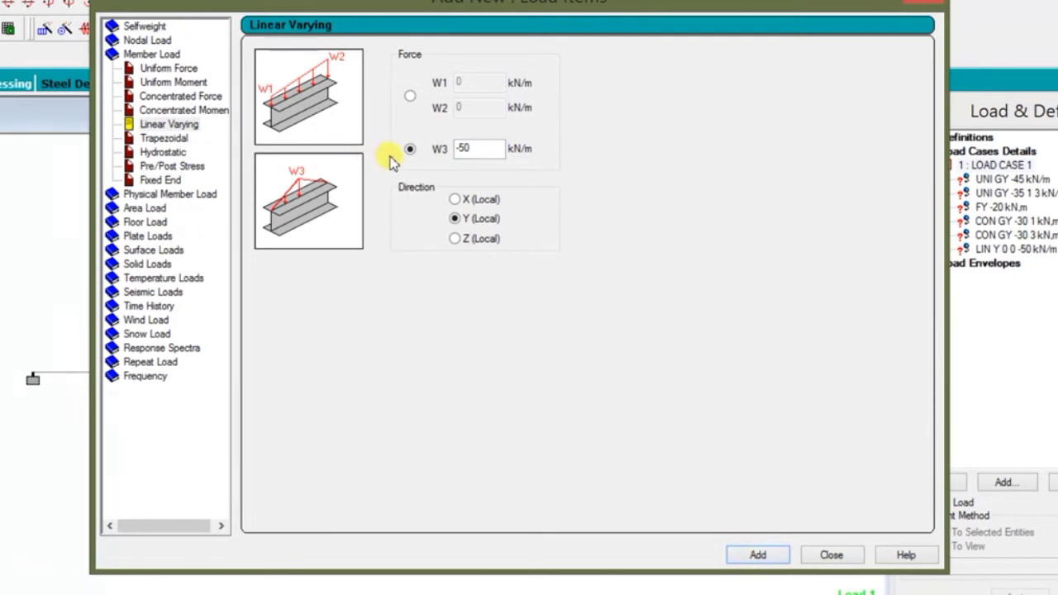
Add a linear varying member load in local Y with W1 of 0 and W2 of -33 kN/m
{"action": "left_click", "coordinate": [409, 96]}
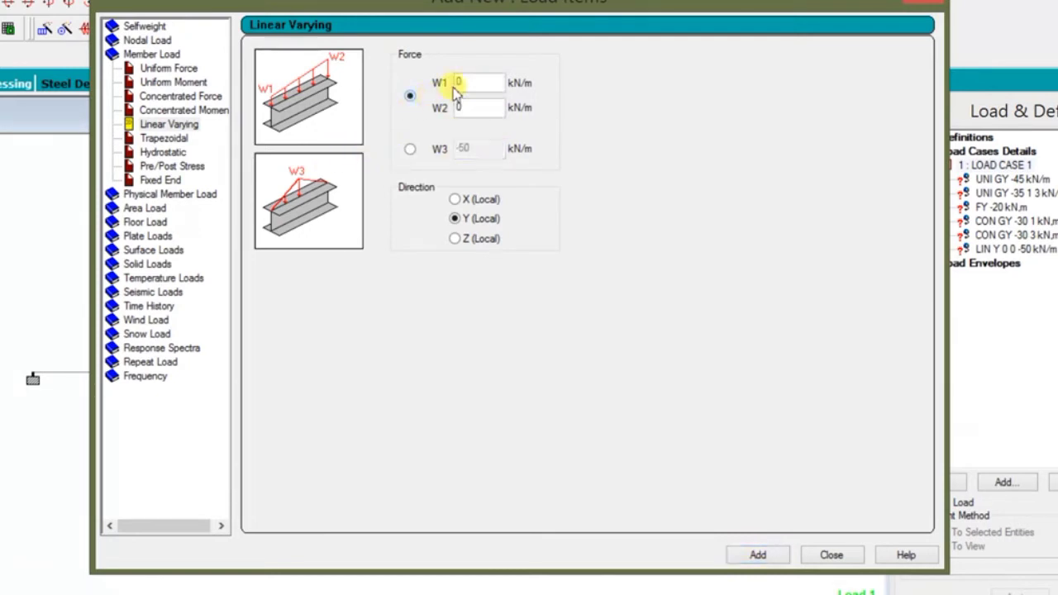
{"action": "left_click", "coordinate": [487, 108]}
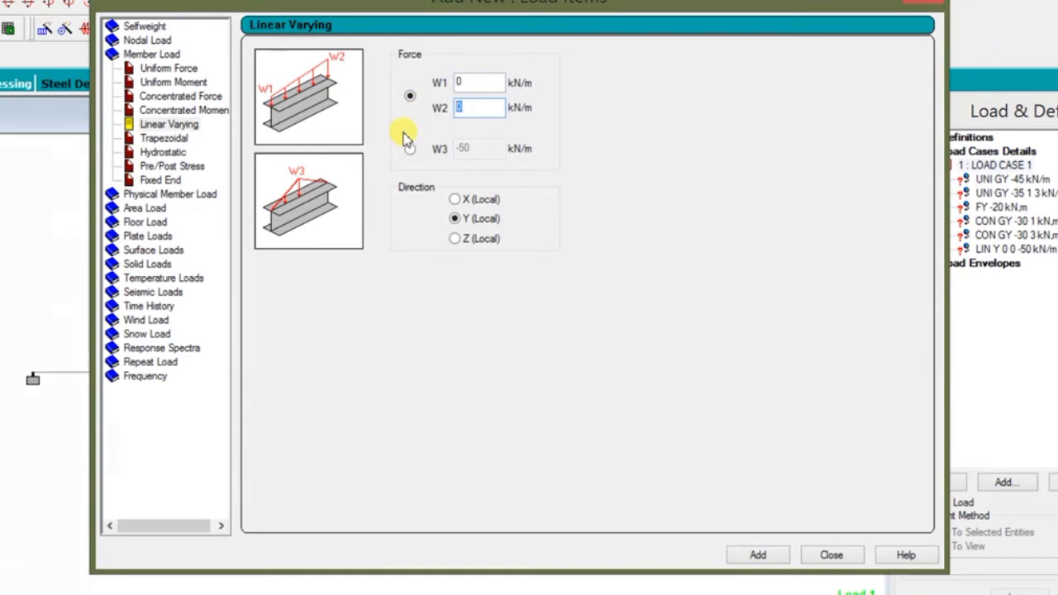
{"action": "type", "text": "-33"}
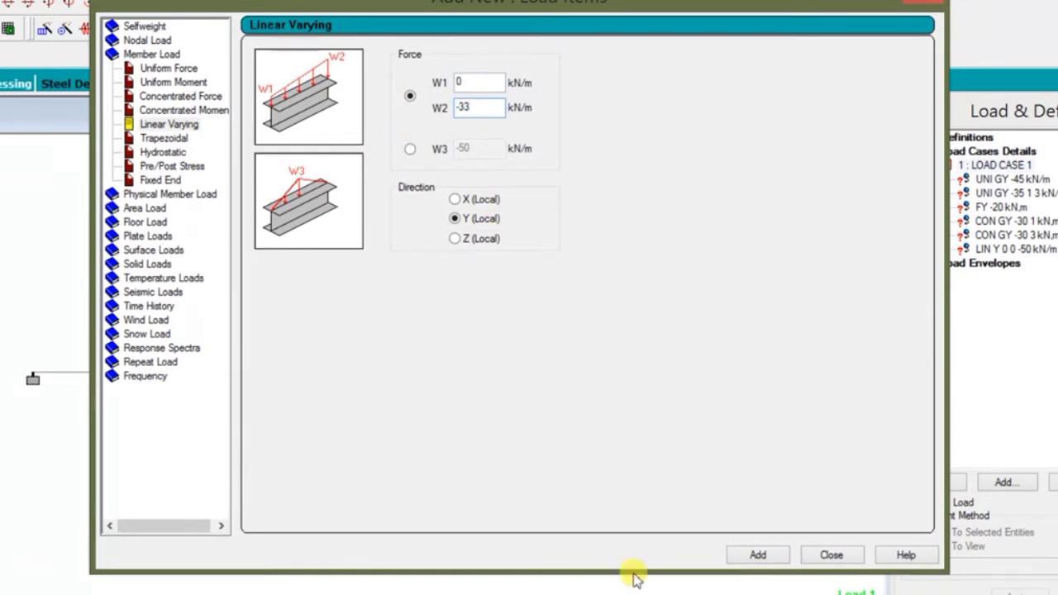
{"action": "left_click", "coordinate": [757, 555]}
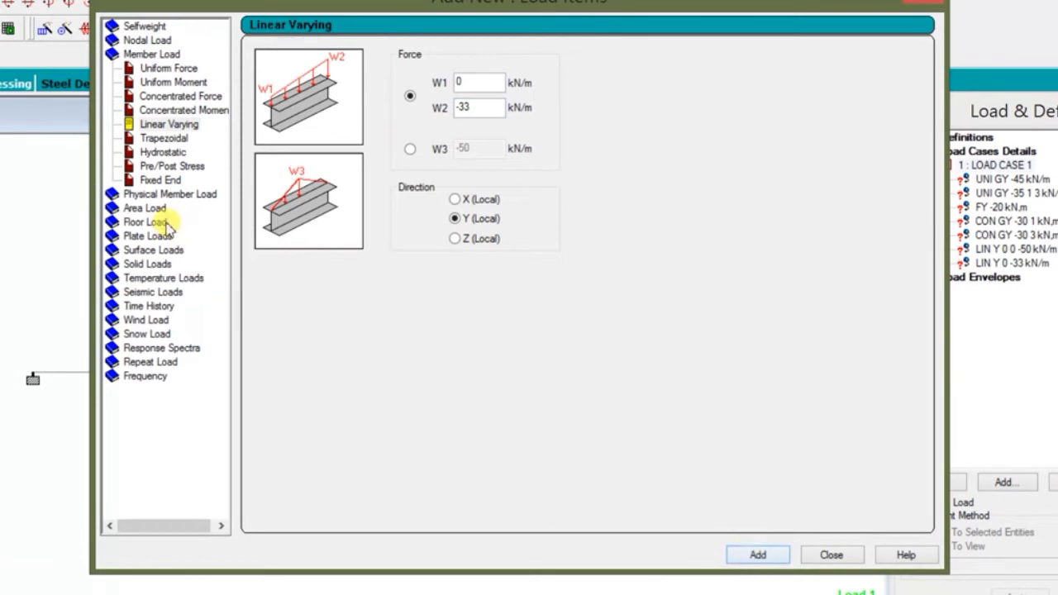
Add a concentrated member moment of -30 kNm in the GZ direction at a d1 distance of 2 m, declining the auto save
{"action": "left_click", "coordinate": [175, 110]}
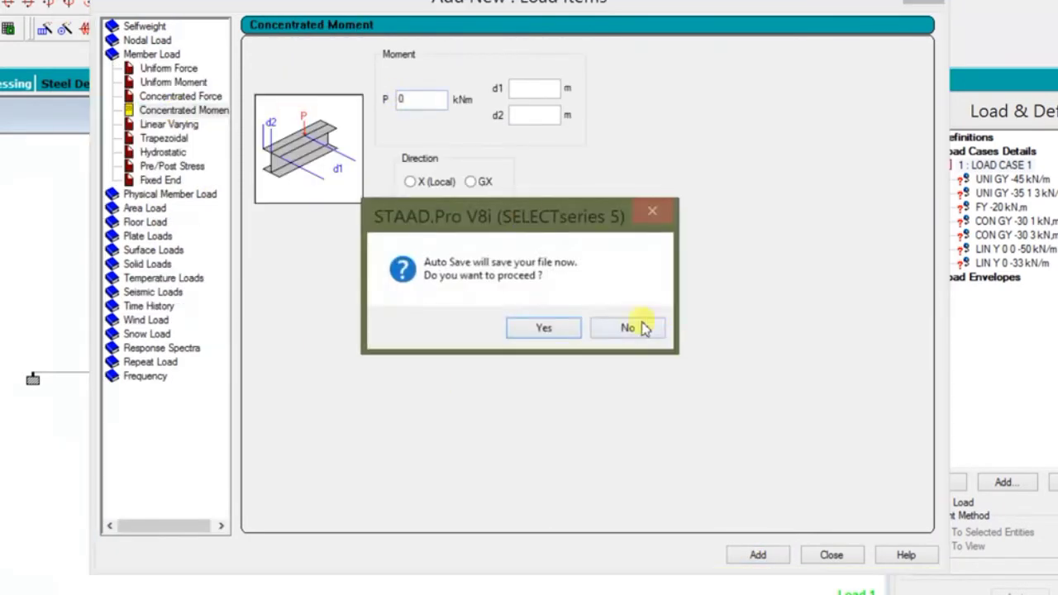
{"action": "left_click", "coordinate": [638, 326]}
{"action": "double_click", "coordinate": [422, 99]}
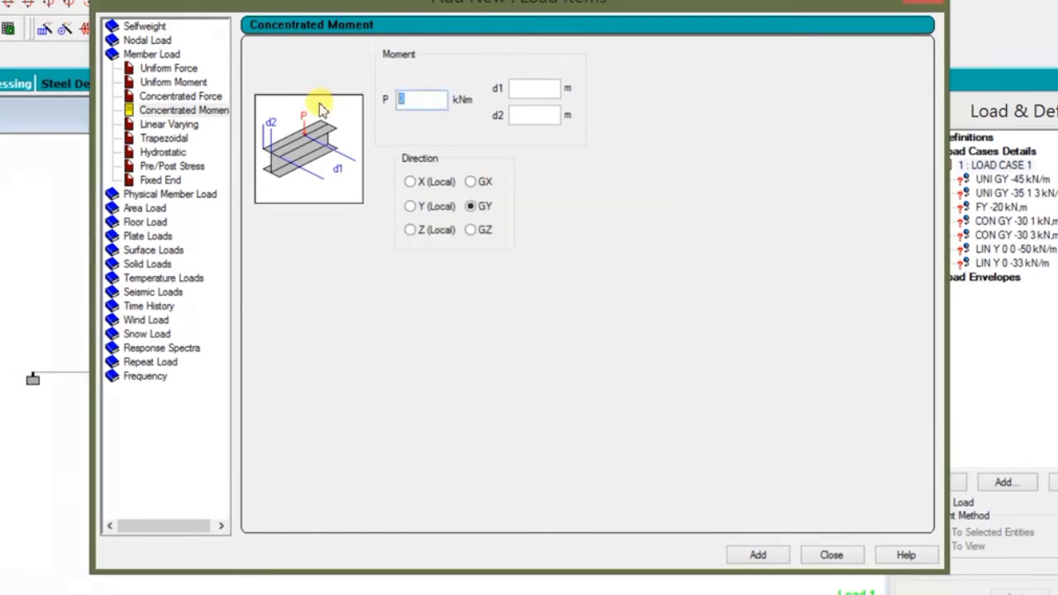
{"action": "key", "text": "BackSpace"}
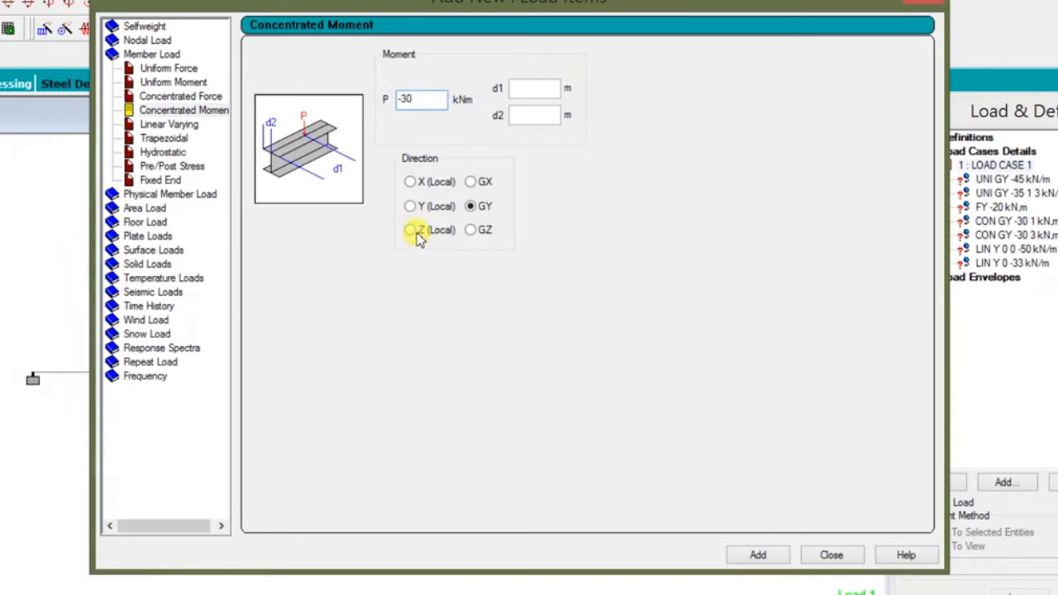
{"action": "left_click", "coordinate": [418, 234]}
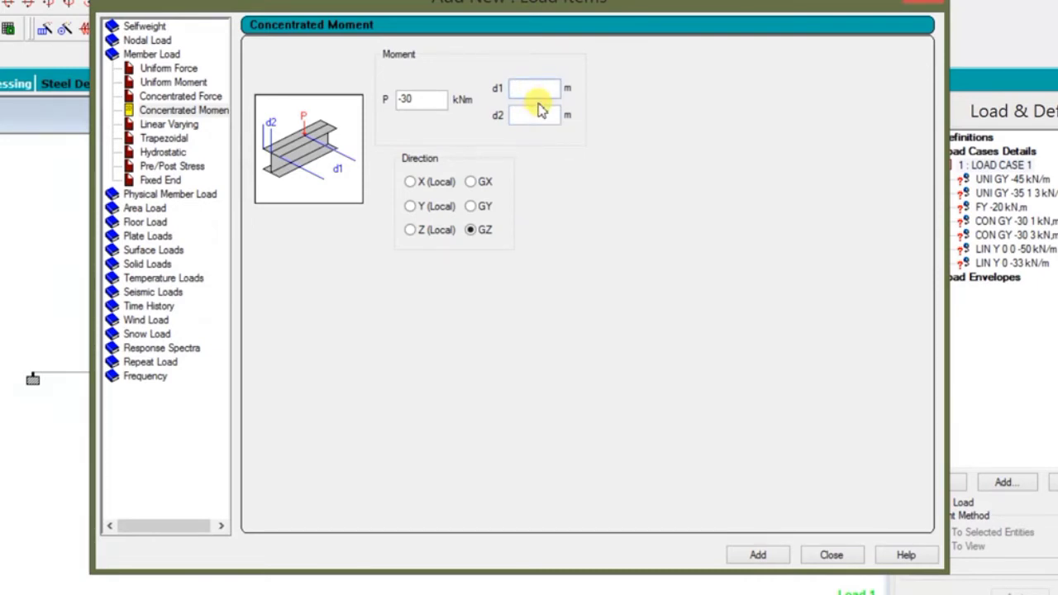
{"action": "type", "text": "2"}
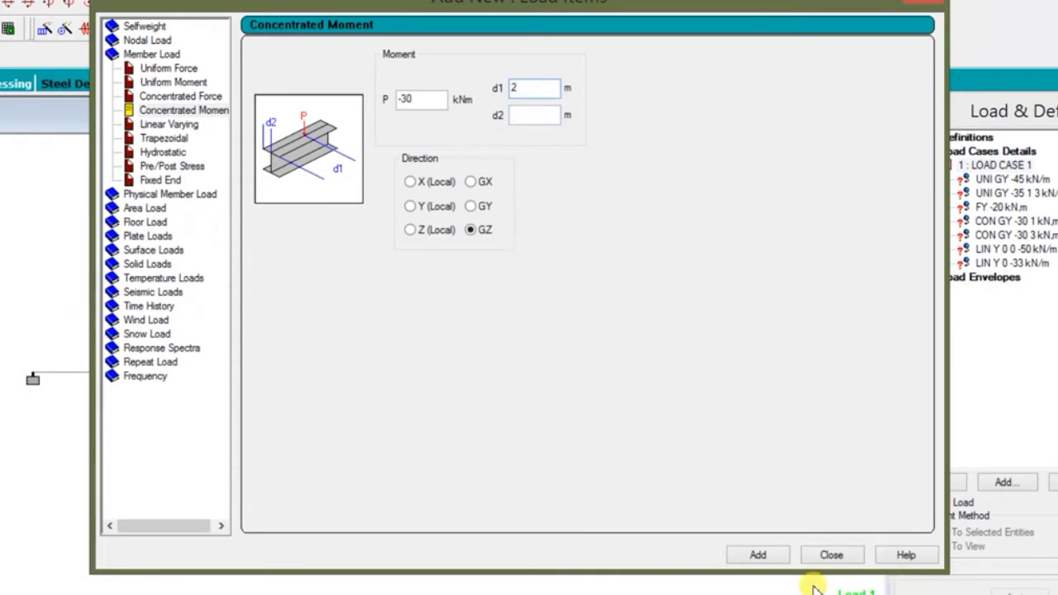
{"action": "left_click", "coordinate": [757, 557]}
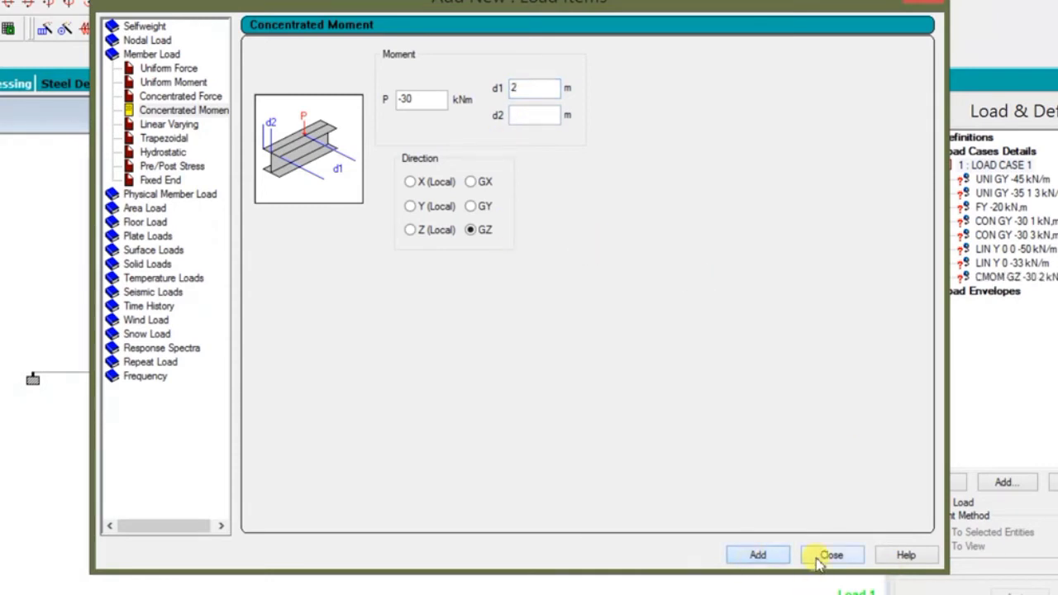
Add a trapezoidal member load in GY with W1 of -22 and W2 of -40 kN/m, and finish adding load items
{"action": "left_click", "coordinate": [175, 138]}
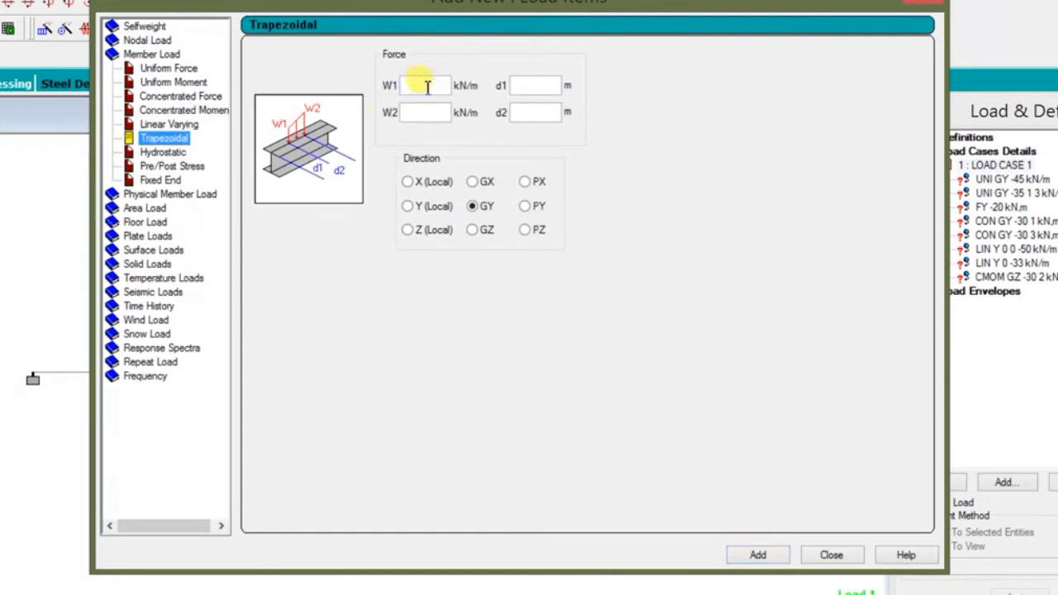
{"action": "left_click", "coordinate": [427, 86]}
{"action": "type", "text": "-22"}
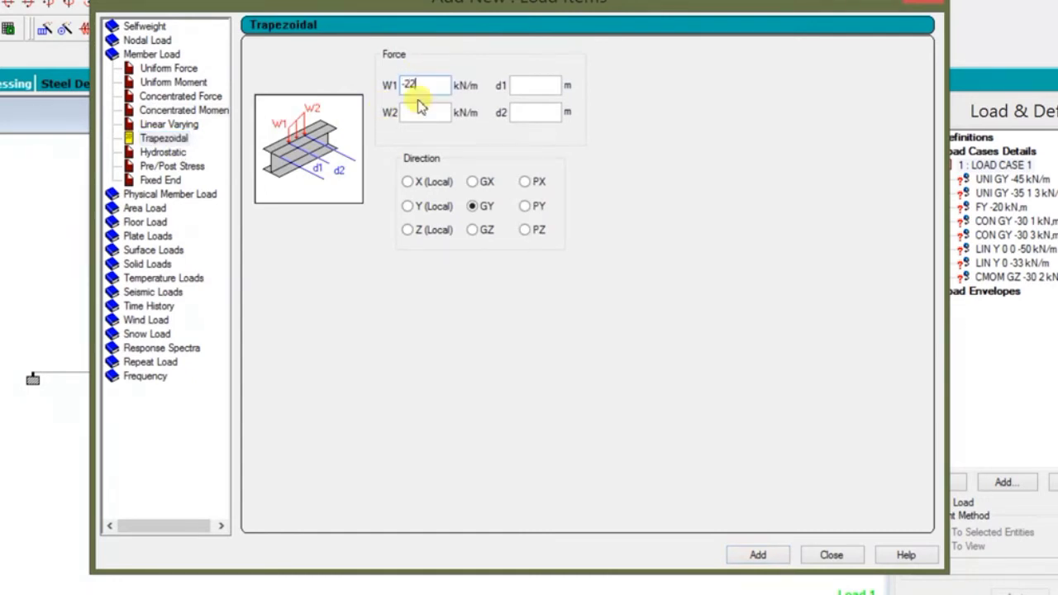
{"action": "left_click", "coordinate": [404, 114]}
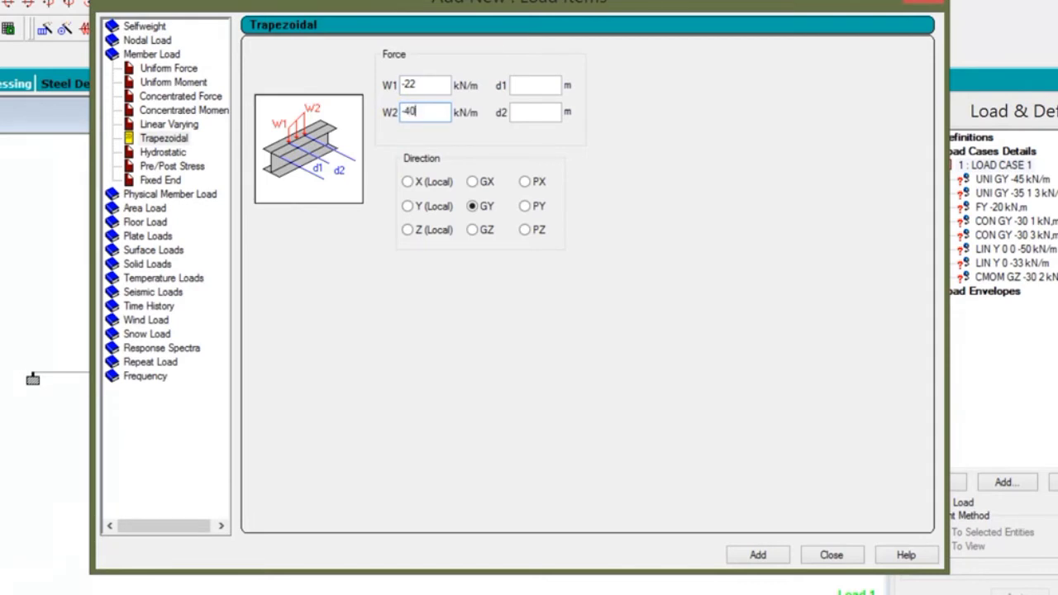
{"action": "left_click", "coordinate": [749, 555]}
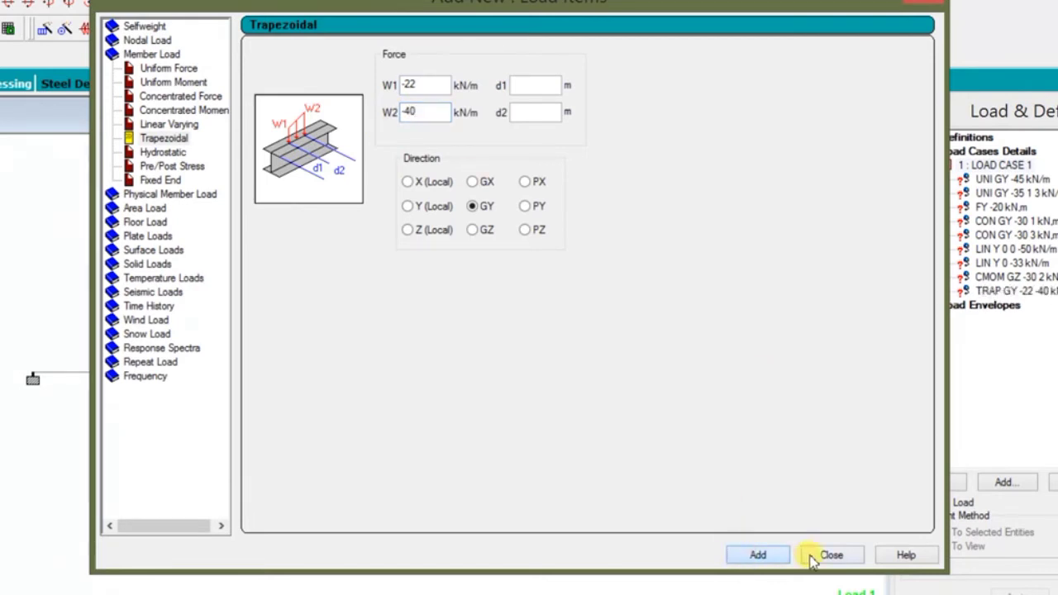
{"action": "left_click", "coordinate": [813, 555]}
Assign the UNI GY -45 kN/m load to the first span at the fixed end and toggle the load display
{"action": "left_click", "coordinate": [1003, 179]}
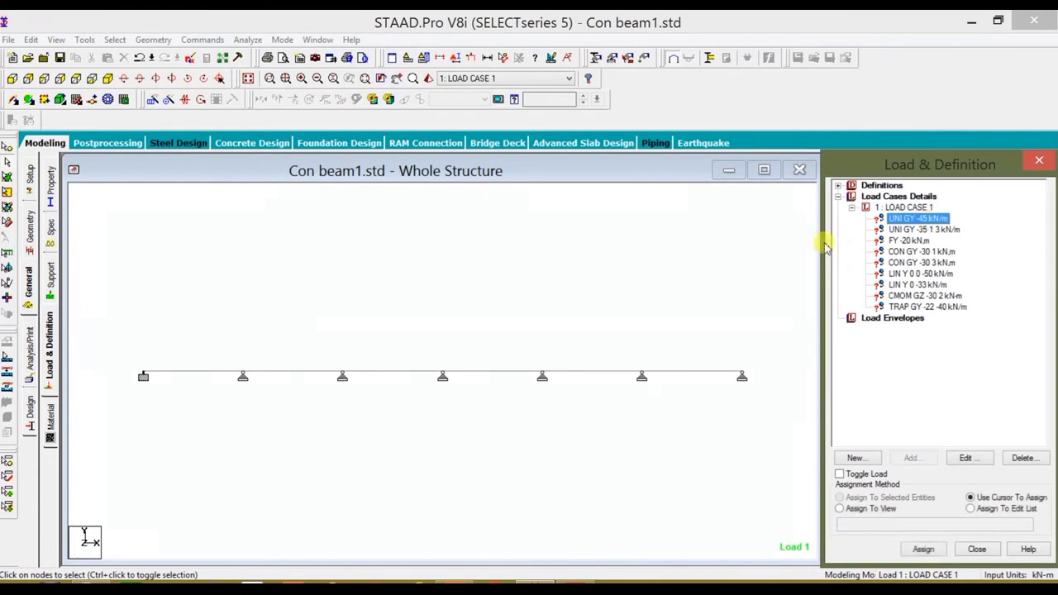
{"action": "left_click", "coordinate": [198, 373]}
{"action": "left_click", "coordinate": [839, 499]}
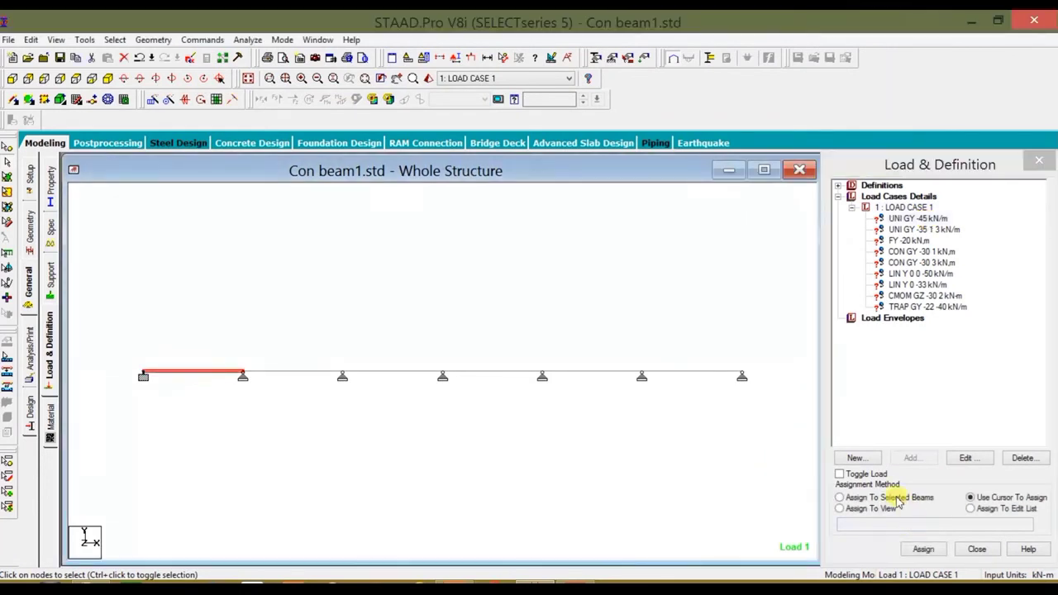
{"action": "left_click", "coordinate": [918, 550]}
{"action": "left_click", "coordinate": [939, 400]}
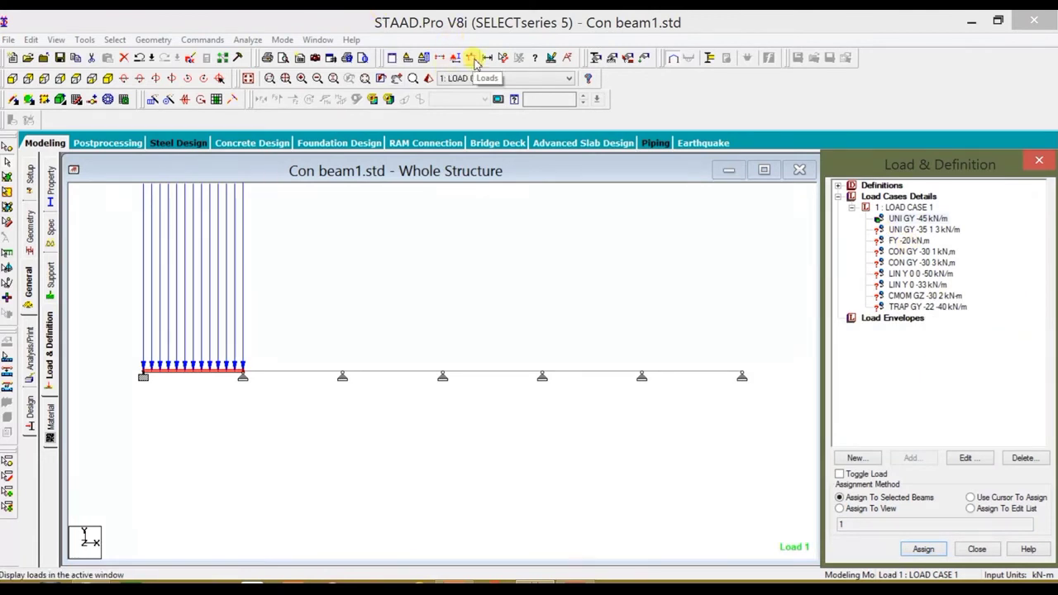
{"action": "left_click", "coordinate": [475, 63]}
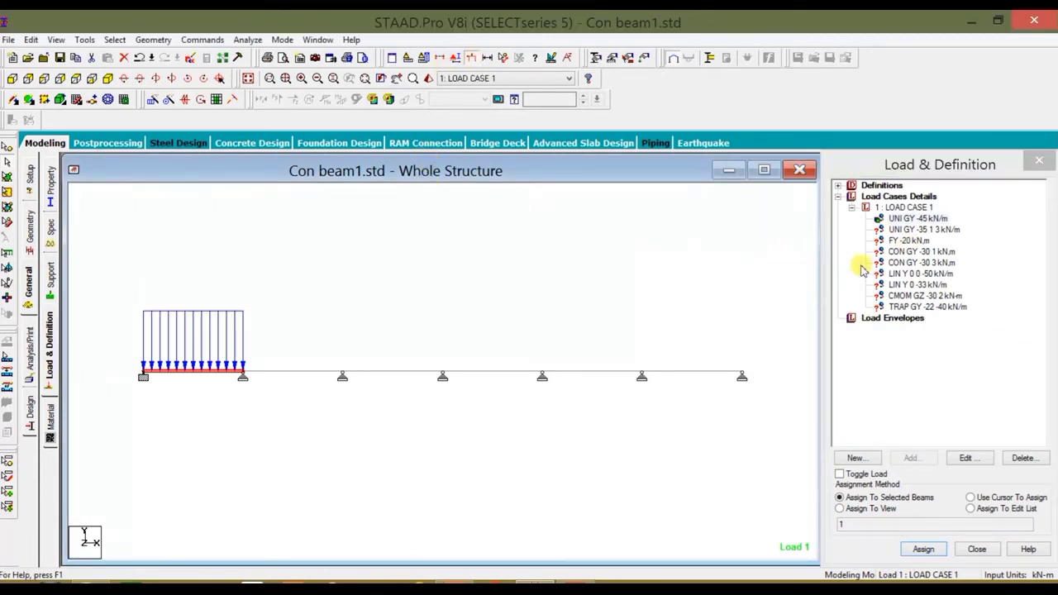
Assign the partial uniform load UNI GY -35 kN/m, from 1 to 3 m, to the second span from the fixed end
{"action": "left_click", "coordinate": [916, 230]}
{"action": "left_click", "coordinate": [320, 372]}
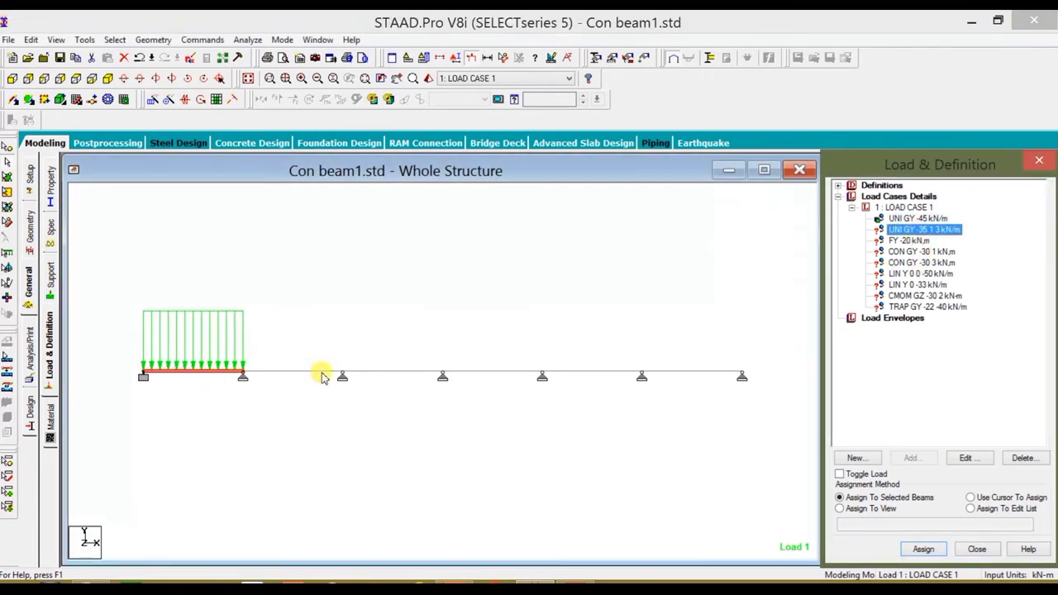
{"action": "left_click", "coordinate": [911, 550]}
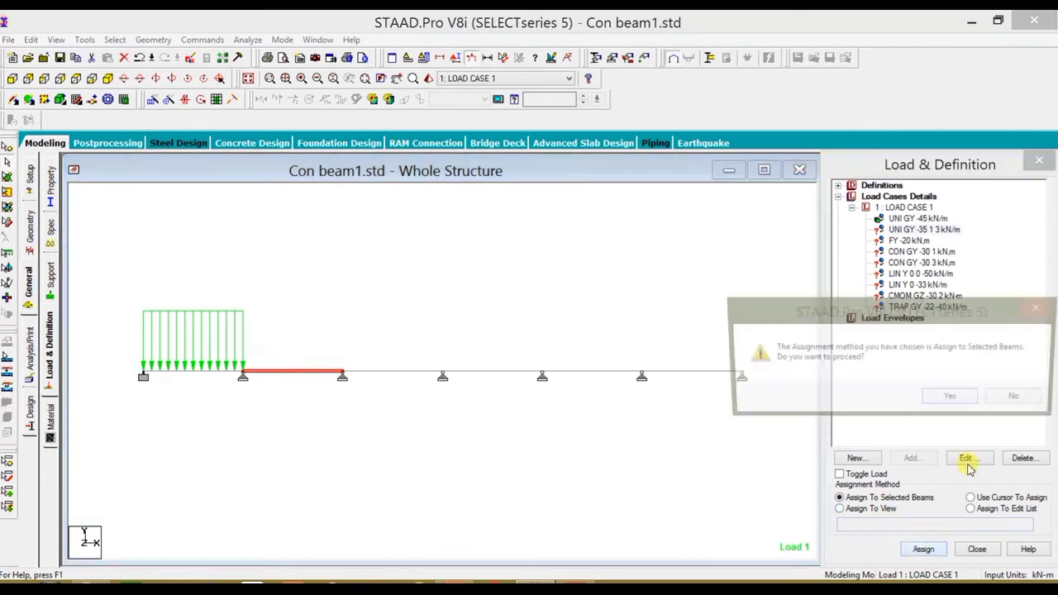
{"action": "left_click", "coordinate": [942, 397]}
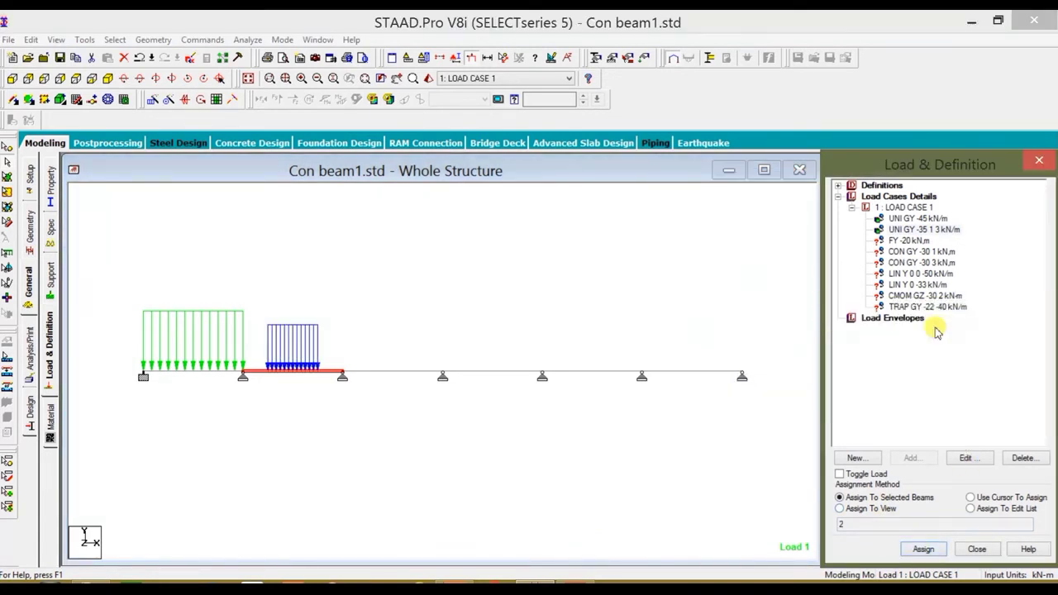
Assign the FY -20 kN nodal load to nodes 2 and 4, the second and fourth supports from the fixed end
{"action": "left_click", "coordinate": [910, 240]}
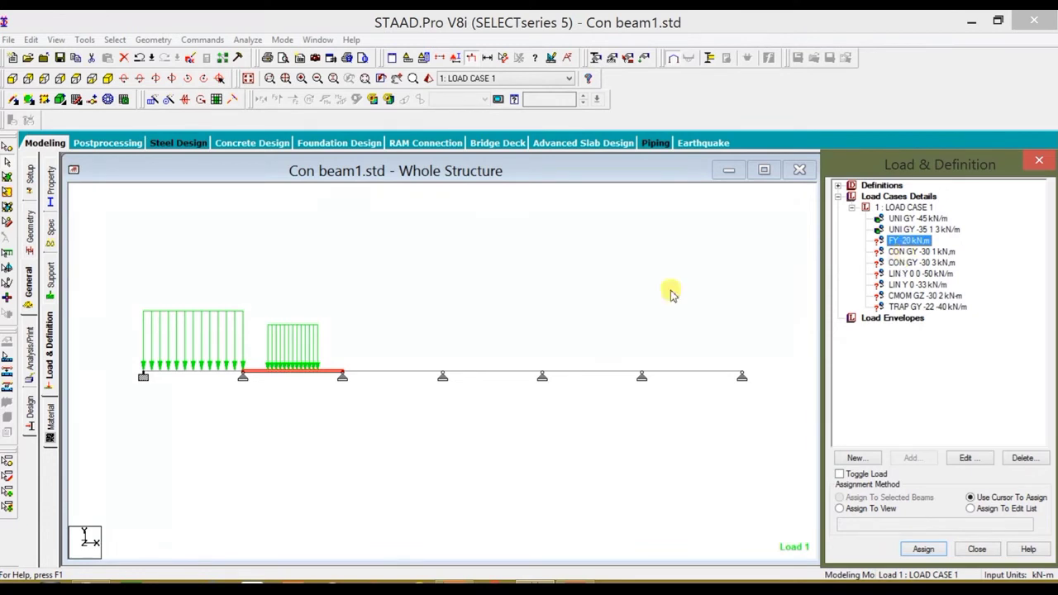
{"action": "left_click", "coordinate": [310, 399]}
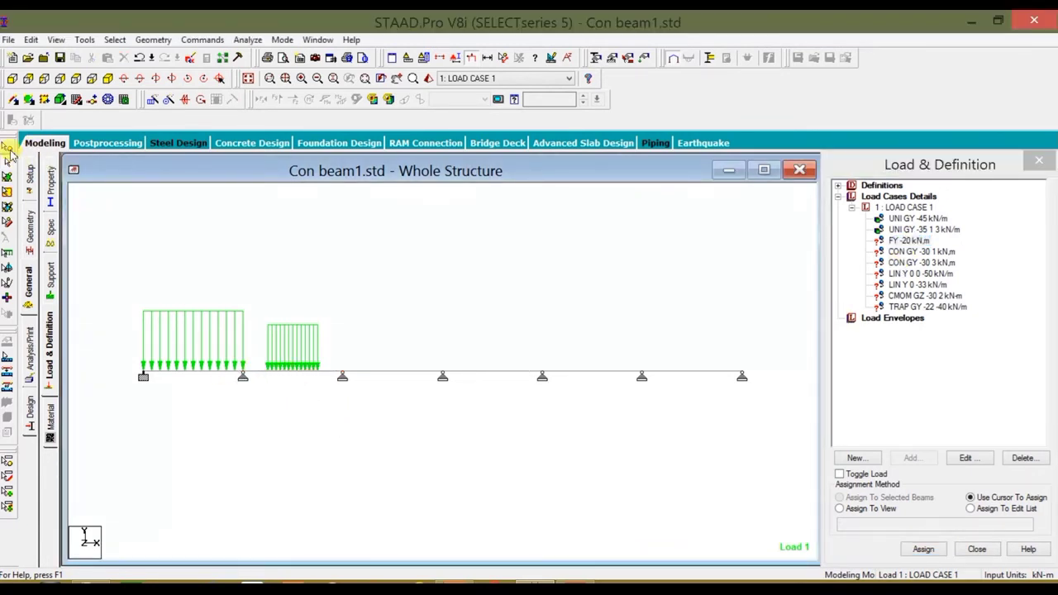
{"action": "left_click", "coordinate": [7, 150]}
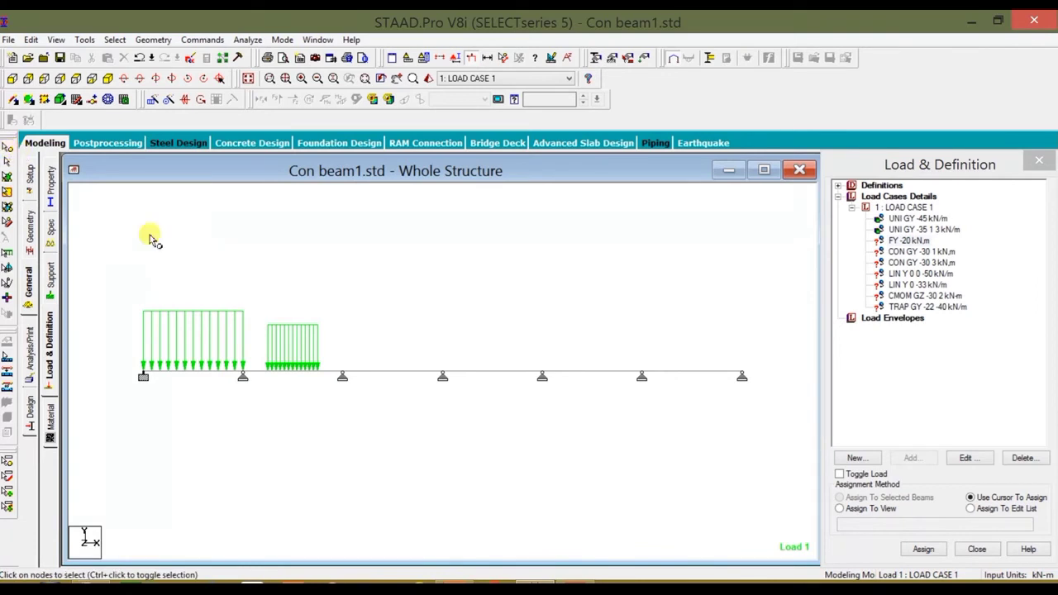
{"action": "left_click", "coordinate": [257, 387]}
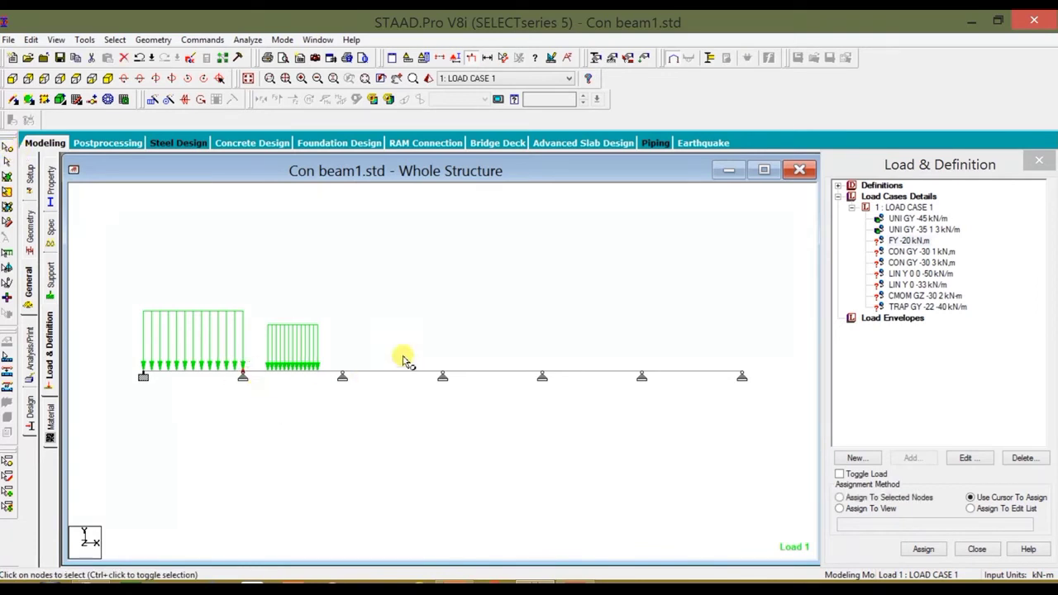
{"action": "left_click", "coordinate": [442, 377], "text": "ctrl"}
{"action": "left_click", "coordinate": [905, 499]}
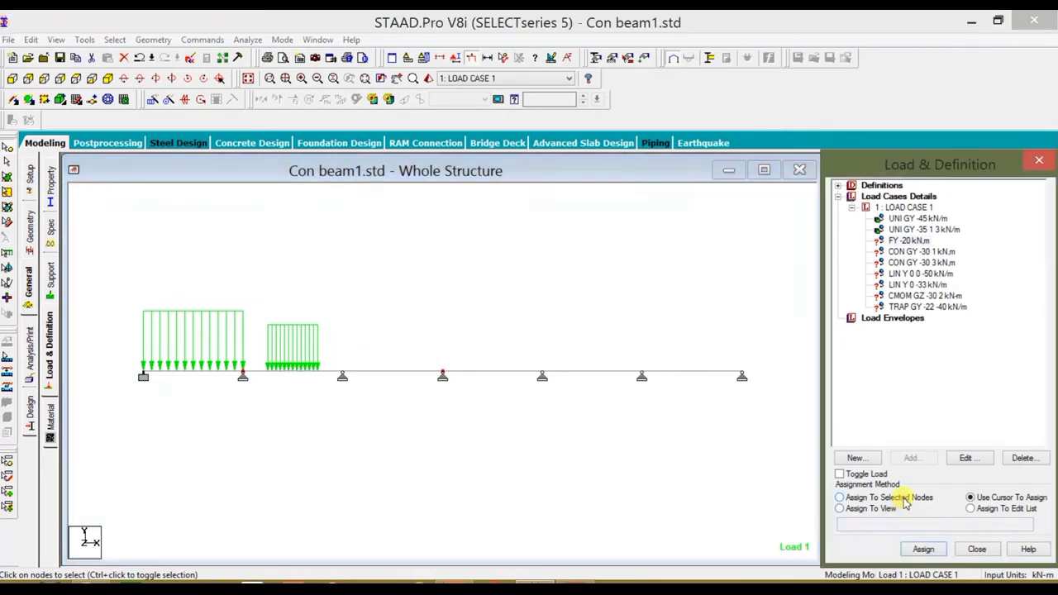
{"action": "left_click", "coordinate": [923, 550]}
{"action": "left_click", "coordinate": [947, 398]}
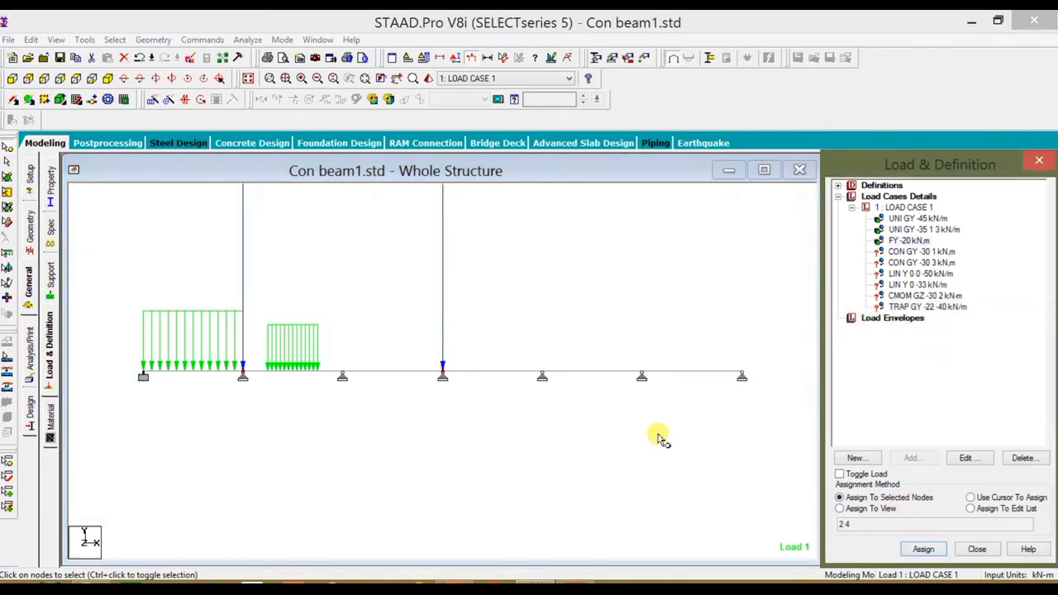
Assign the concentrated force CON GY -30 kN at 1 m to the second span from the fixed end
{"action": "left_click", "coordinate": [913, 252]}
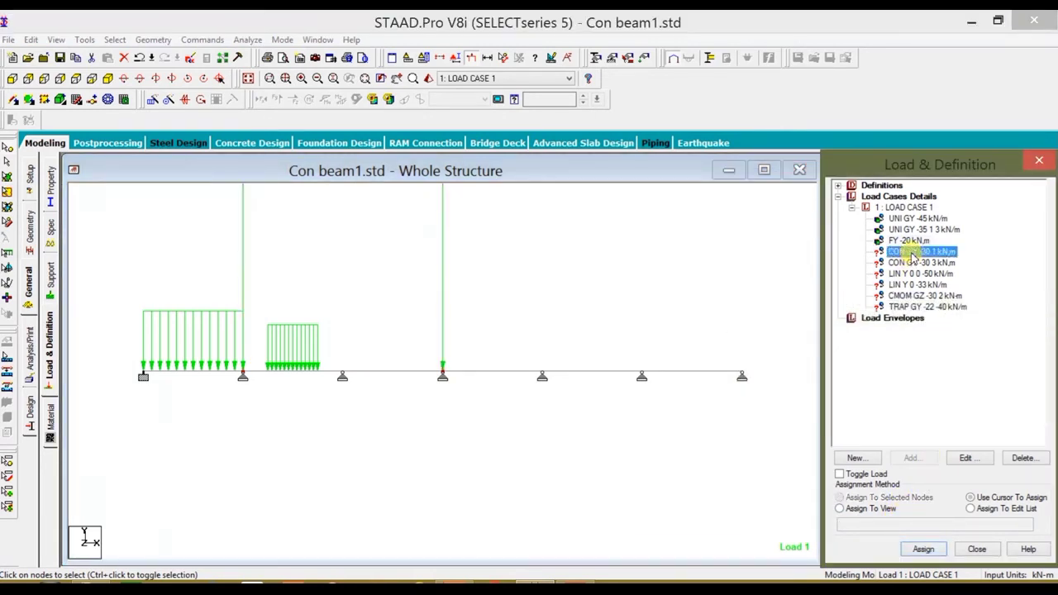
{"action": "left_click", "coordinate": [277, 372]}
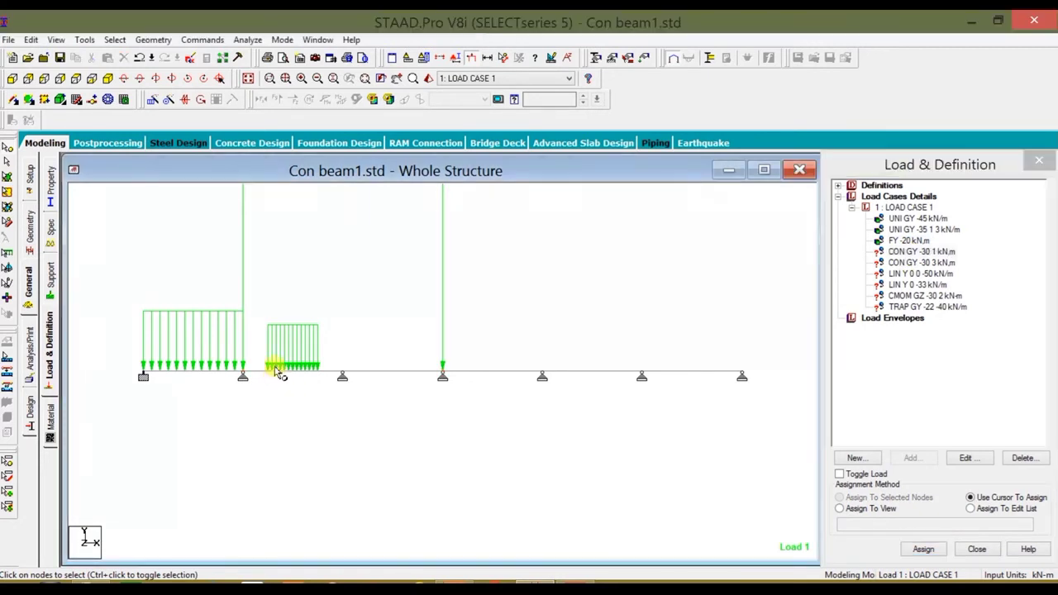
{"action": "left_click", "coordinate": [7, 168]}
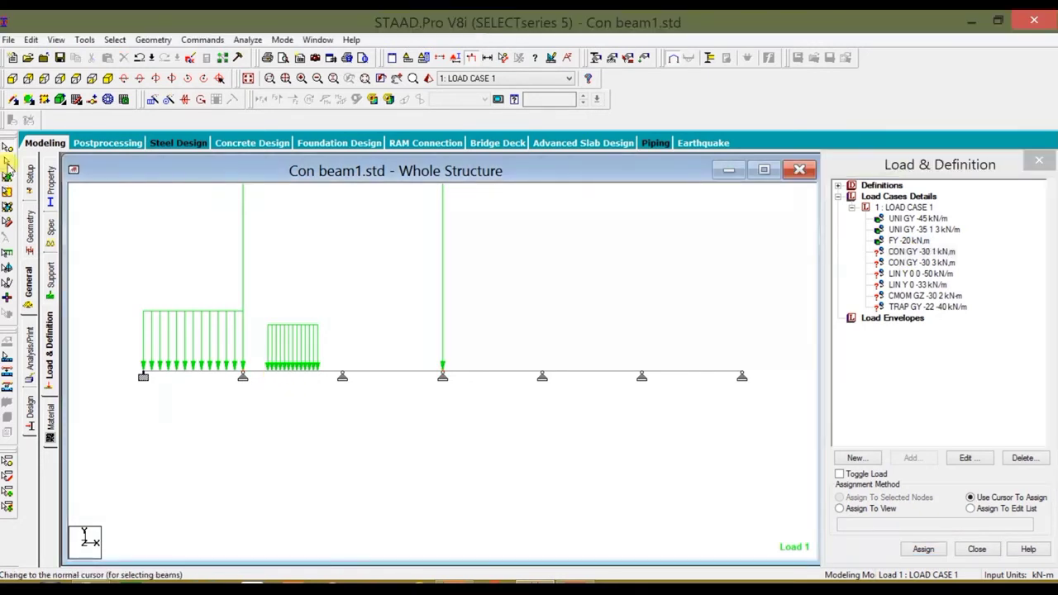
{"action": "left_click", "coordinate": [298, 373]}
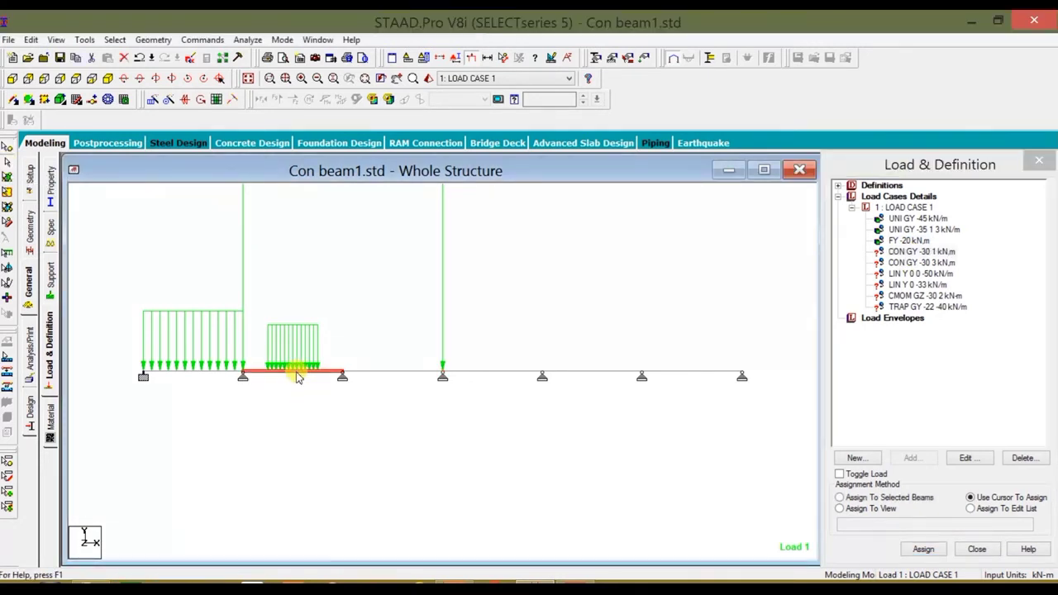
{"action": "left_click", "coordinate": [917, 252]}
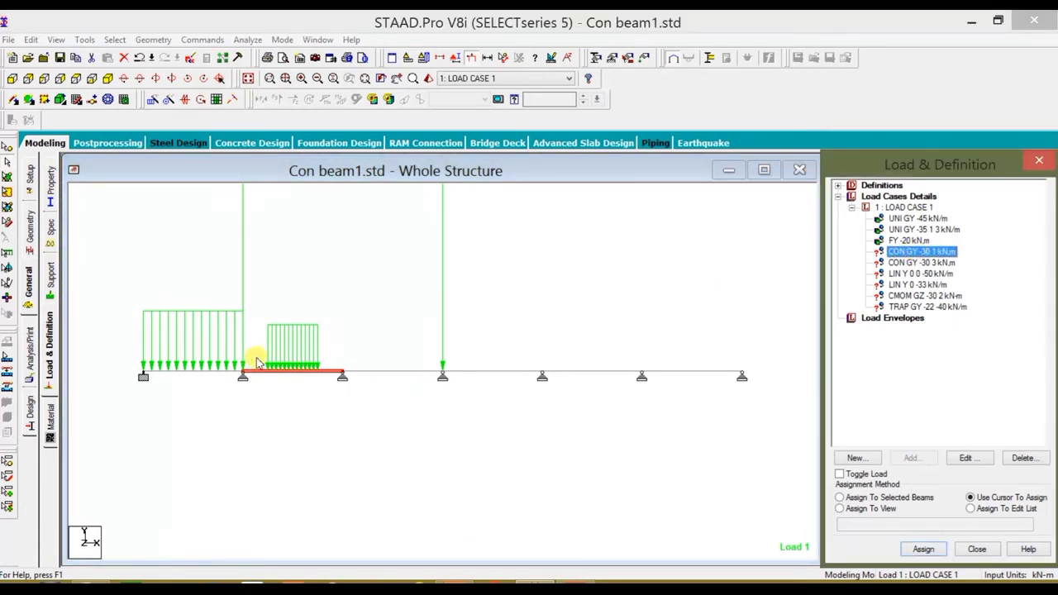
{"action": "left_click", "coordinate": [897, 499]}
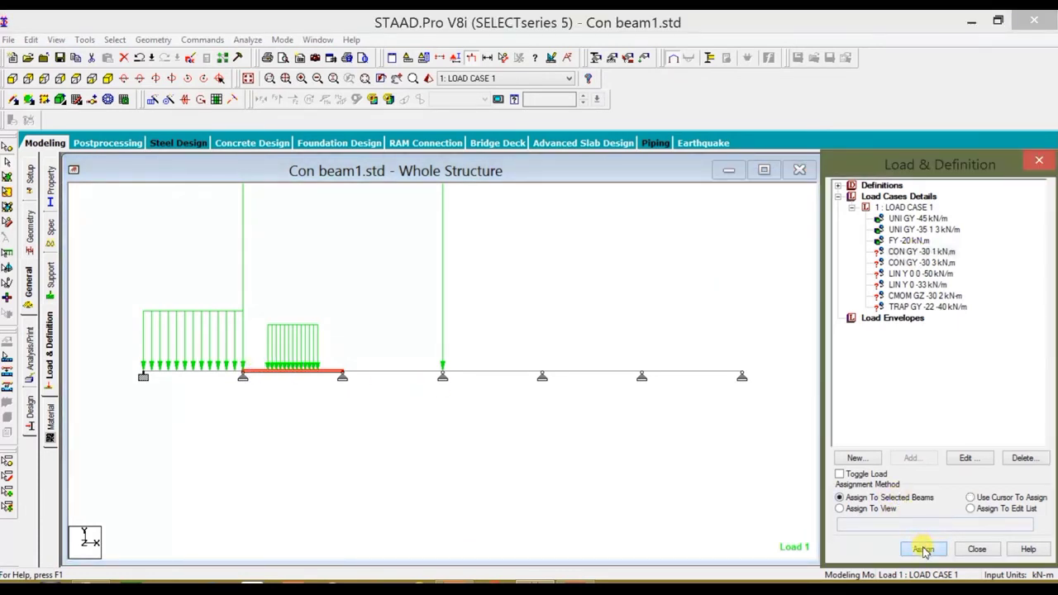
{"action": "left_click", "coordinate": [923, 549]}
{"action": "left_click", "coordinate": [952, 398]}
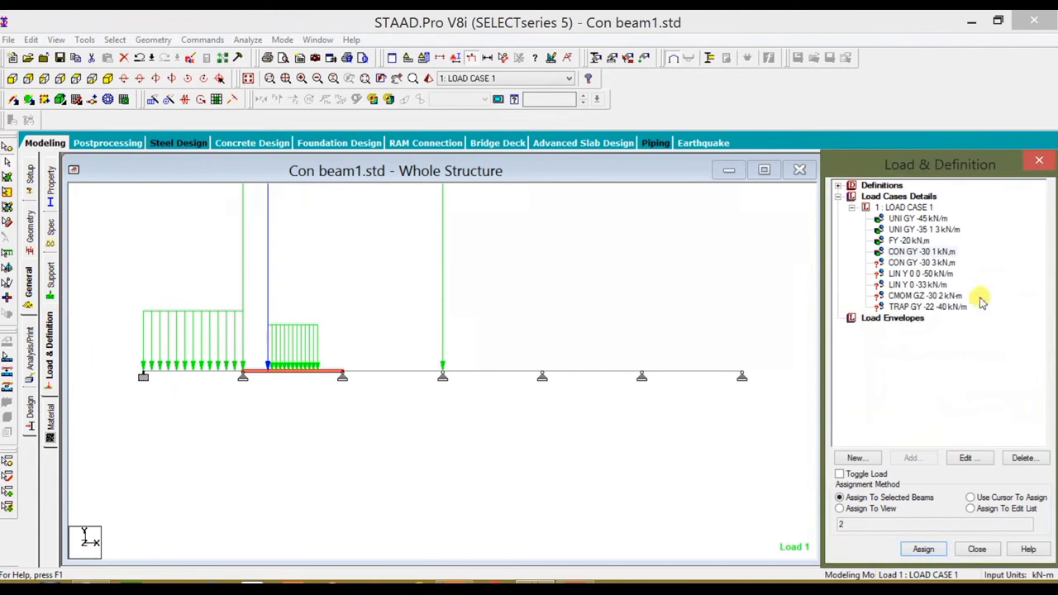
Assign the concentrated force CON GY -30 kN at 3 m to the same second span
{"action": "left_click", "coordinate": [930, 265]}
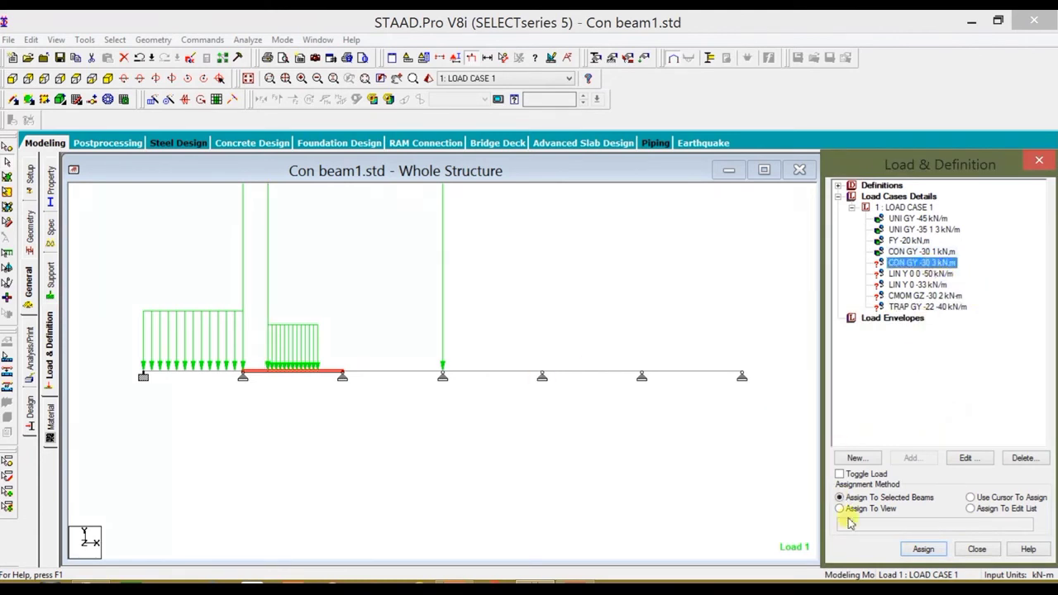
{"action": "left_click", "coordinate": [912, 550]}
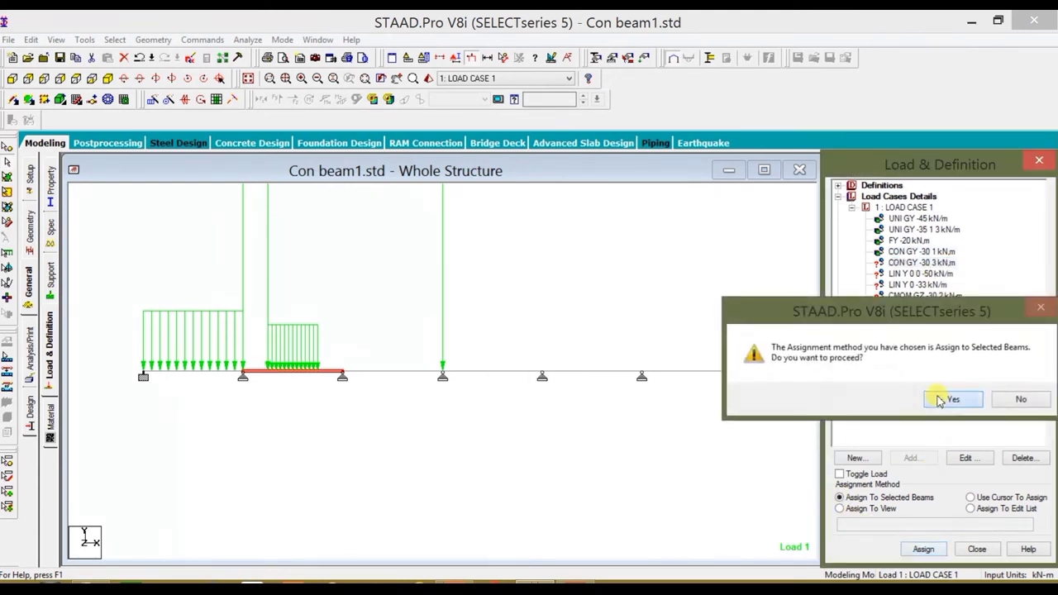
{"action": "left_click", "coordinate": [883, 398]}
Assign the triangular linear load LIN Y 0 0 -50 kN/m to the third span from the fixed end
{"action": "left_click", "coordinate": [924, 275]}
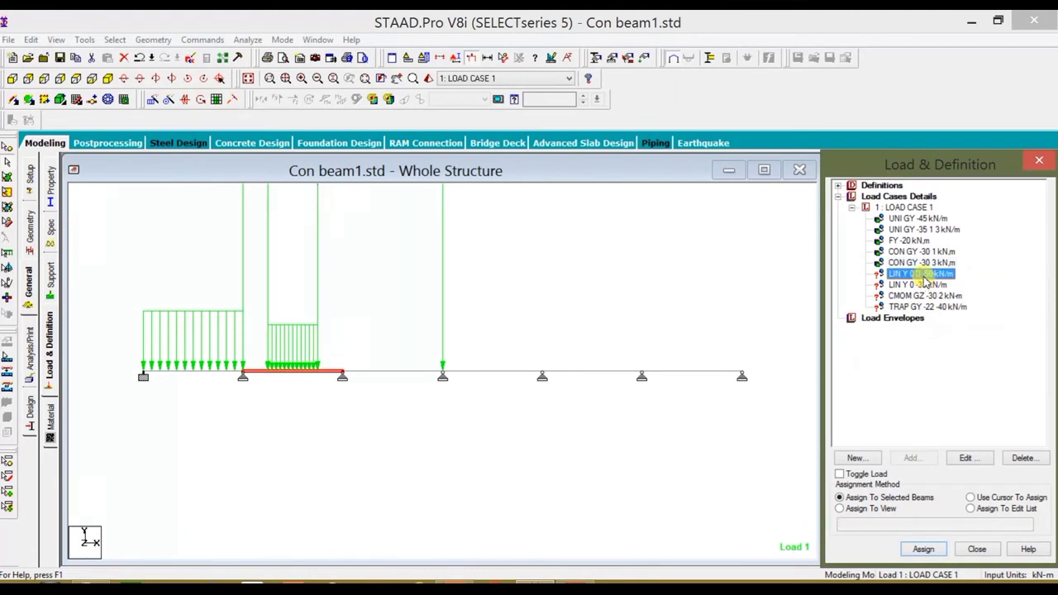
{"action": "left_click", "coordinate": [399, 372]}
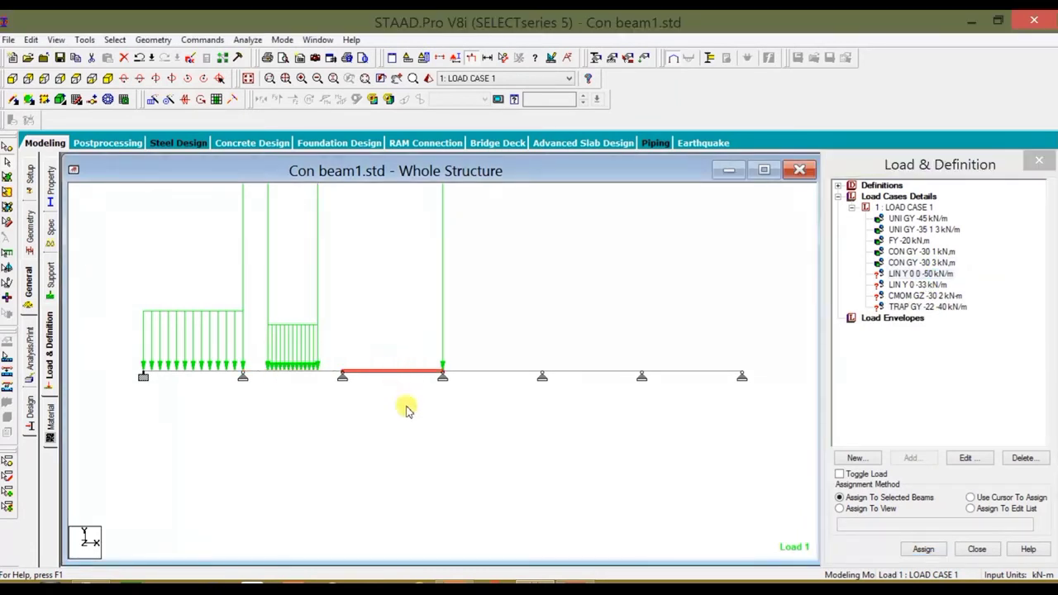
{"action": "left_click", "coordinate": [922, 549]}
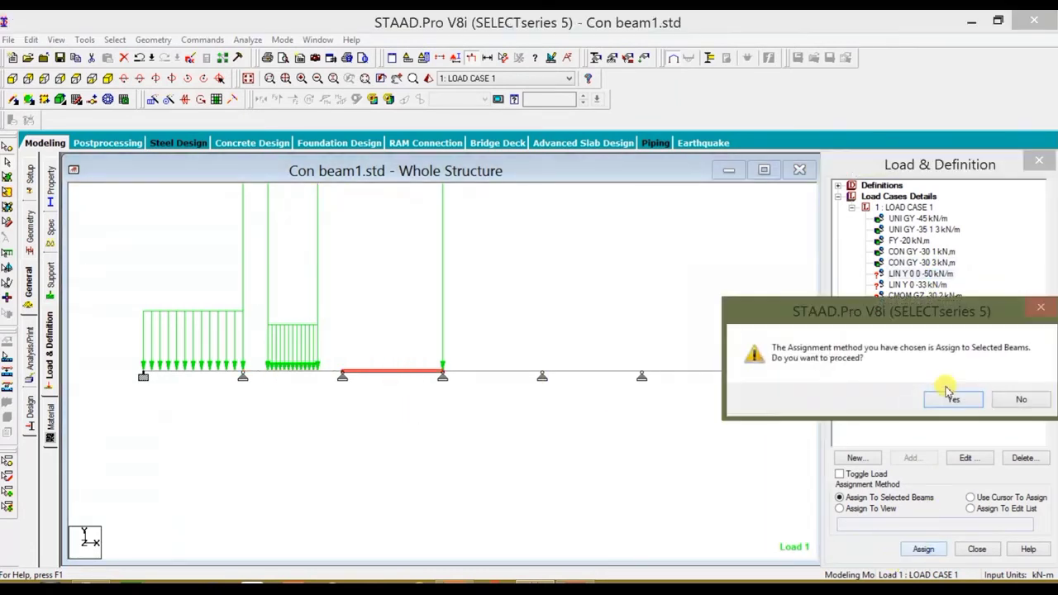
{"action": "left_click", "coordinate": [951, 398]}
Assign the linearly varying load LIN Y 0 -33 kN/m to the fourth span from the fixed end
{"action": "left_click", "coordinate": [505, 372]}
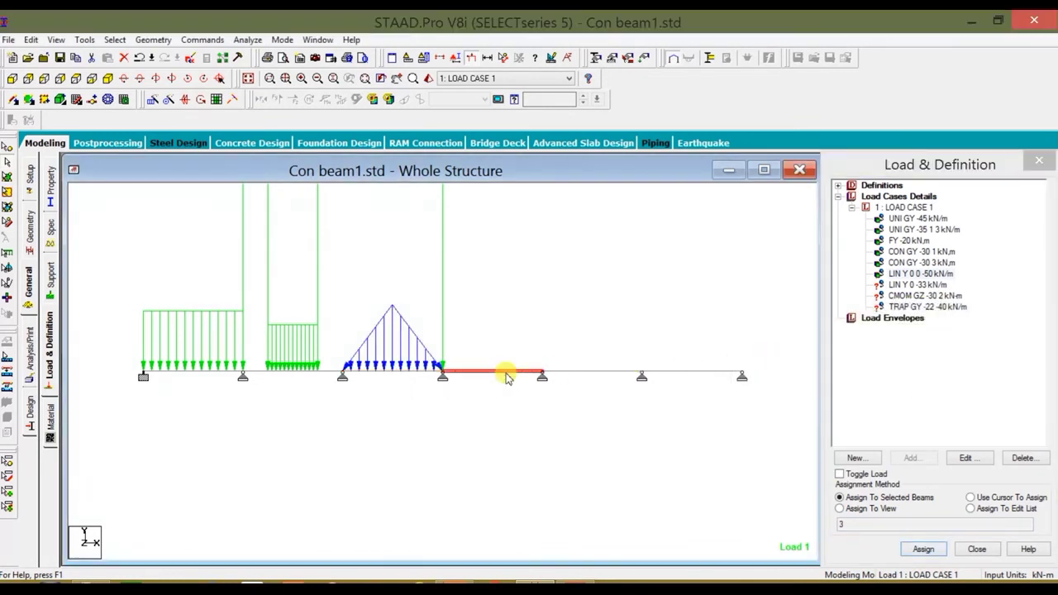
{"action": "left_click", "coordinate": [920, 284]}
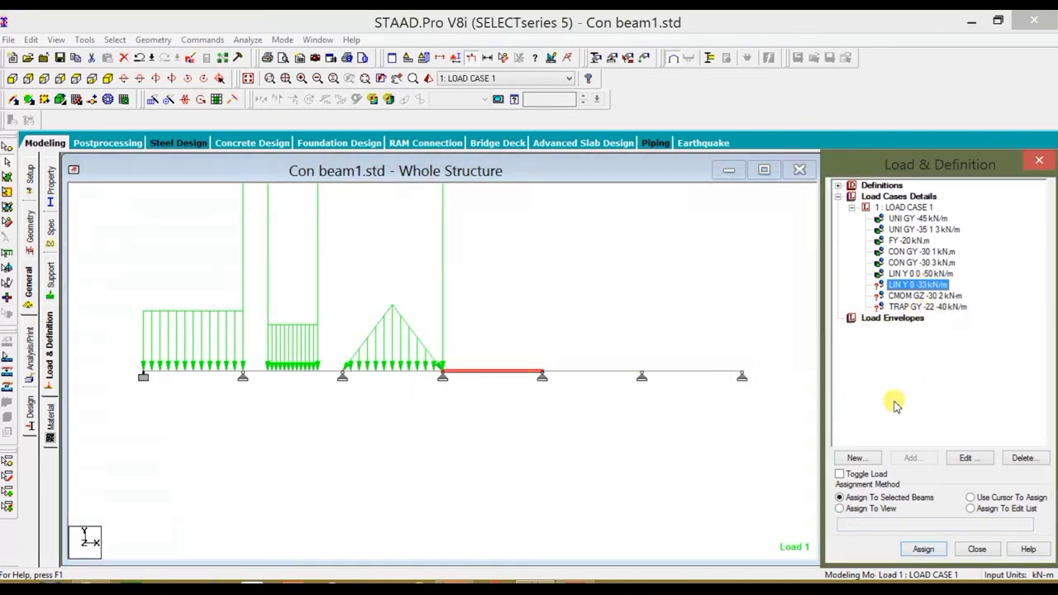
{"action": "left_click", "coordinate": [919, 550]}
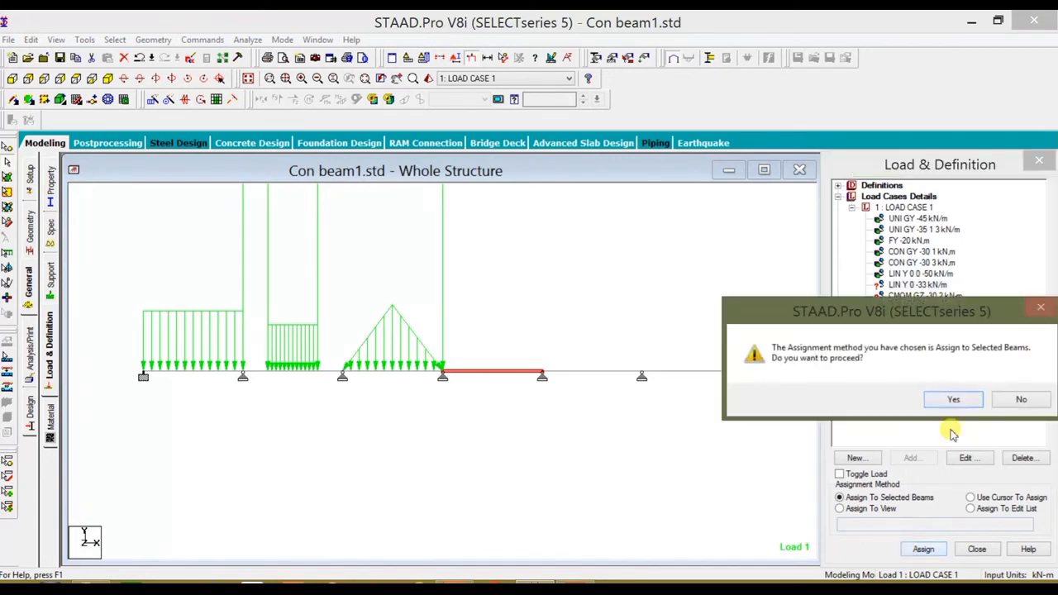
{"action": "left_click", "coordinate": [954, 401]}
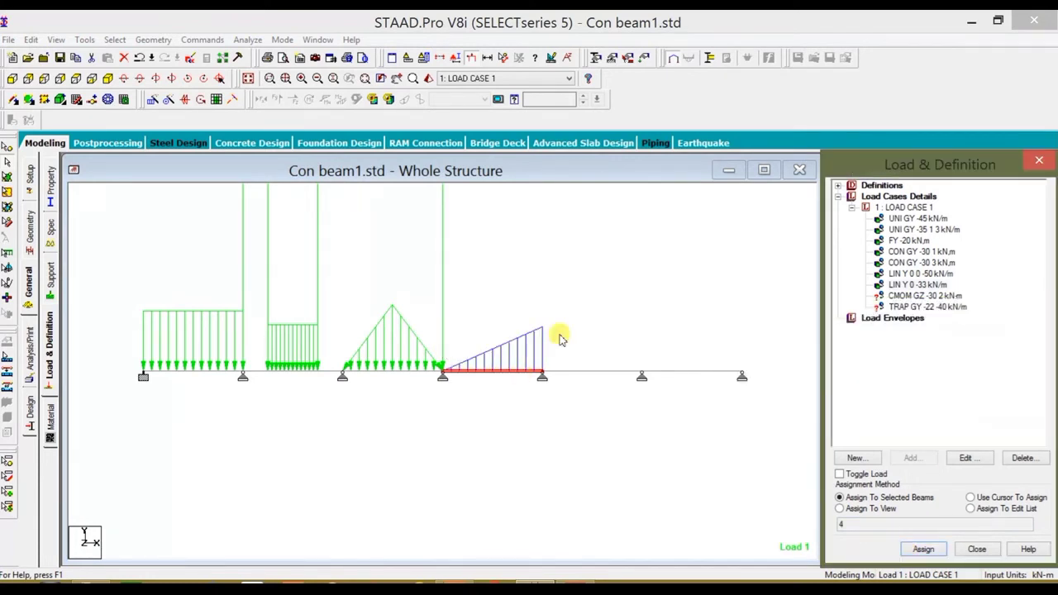
Assign the concentrated moment CMOM GZ -30 kN-m at 2 m to the fifth span from the fixed end
{"action": "left_click", "coordinate": [901, 304]}
{"action": "left_click", "coordinate": [902, 299]}
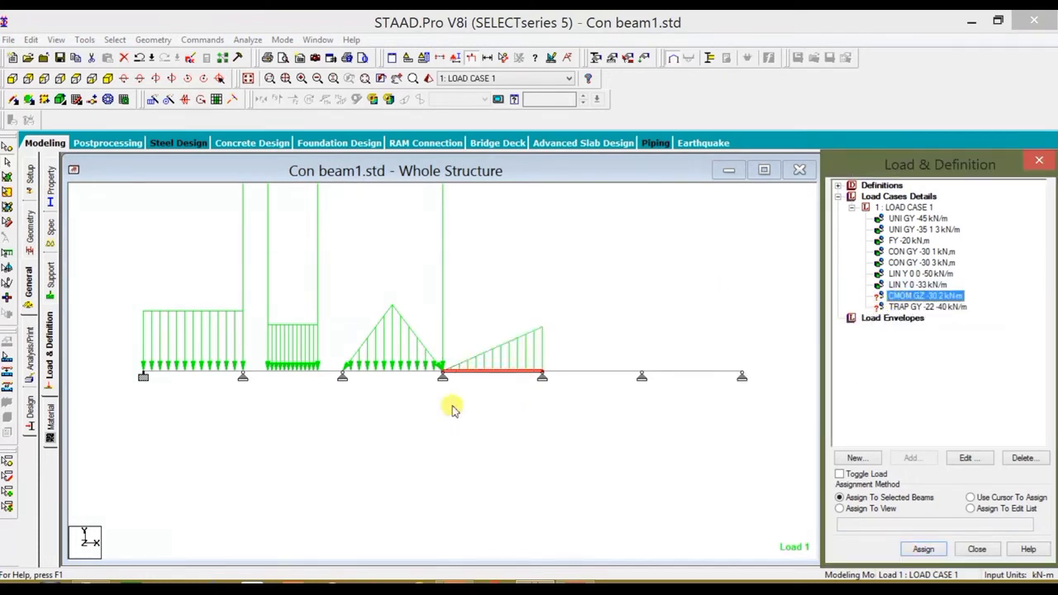
{"action": "left_click", "coordinate": [575, 362]}
{"action": "left_click", "coordinate": [583, 372]}
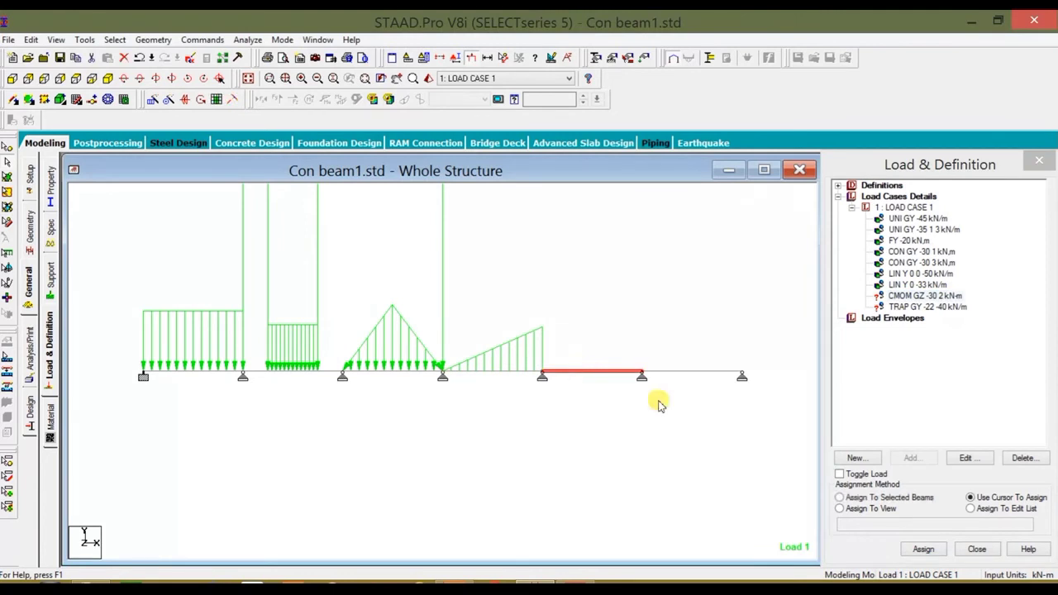
{"action": "left_click", "coordinate": [894, 499]}
{"action": "left_click", "coordinate": [924, 549]}
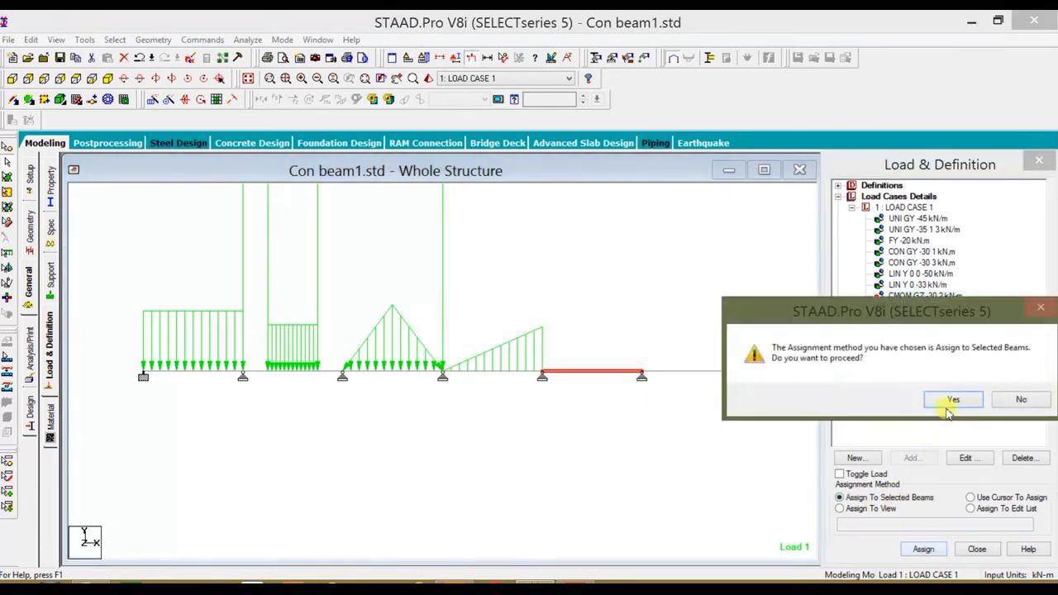
{"action": "left_click", "coordinate": [951, 400]}
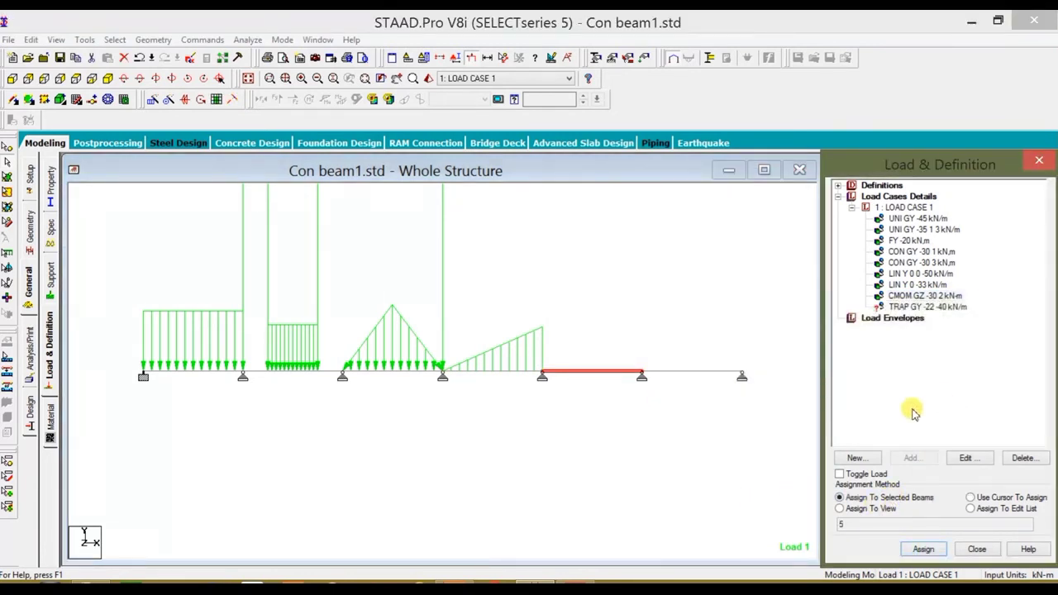
Assign the trapezoidal load TRAP GY -22 -40 kN/m to the sixth span, farthest from the fixed end
{"action": "left_click", "coordinate": [709, 376]}
{"action": "left_click", "coordinate": [916, 308]}
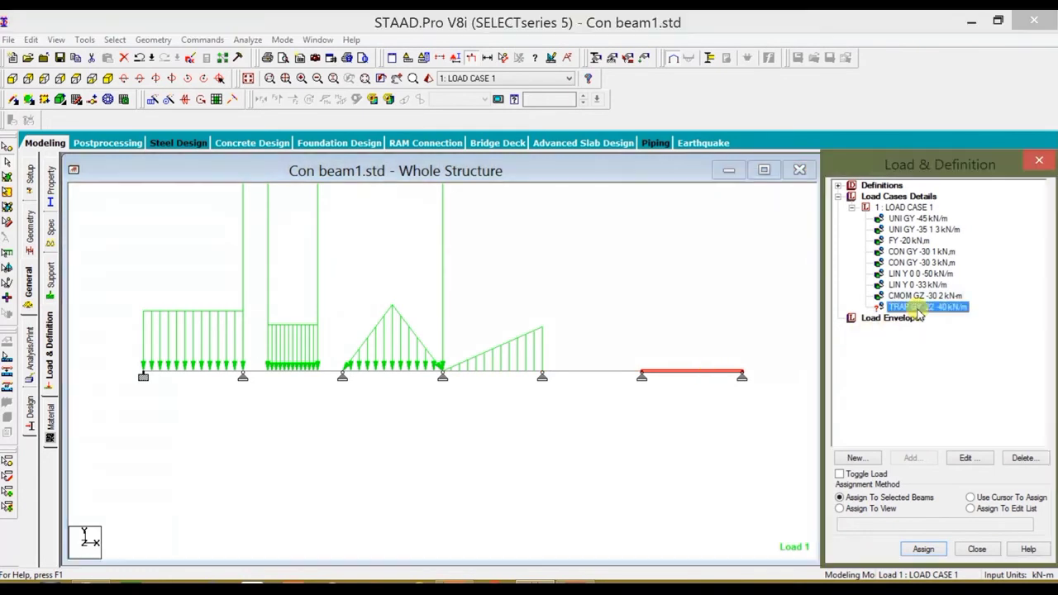
{"action": "left_click", "coordinate": [898, 500]}
{"action": "left_click", "coordinate": [912, 551]}
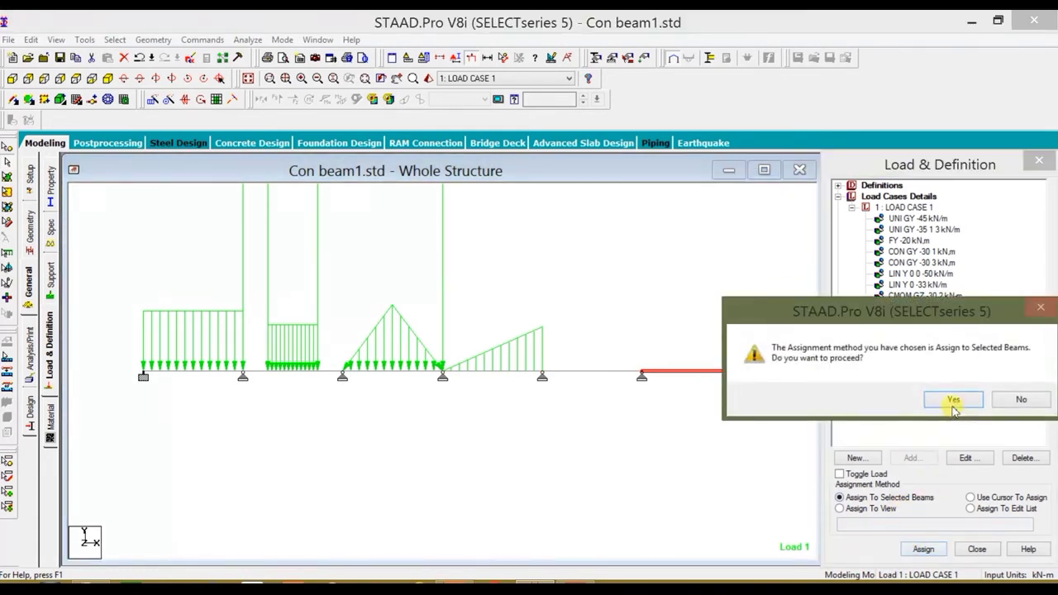
{"action": "left_click", "coordinate": [949, 402]}
Set the Point Moment load scale of the structure diagrams to 20 kNm per m and apply it
{"action": "left_click", "coordinate": [577, 376]}
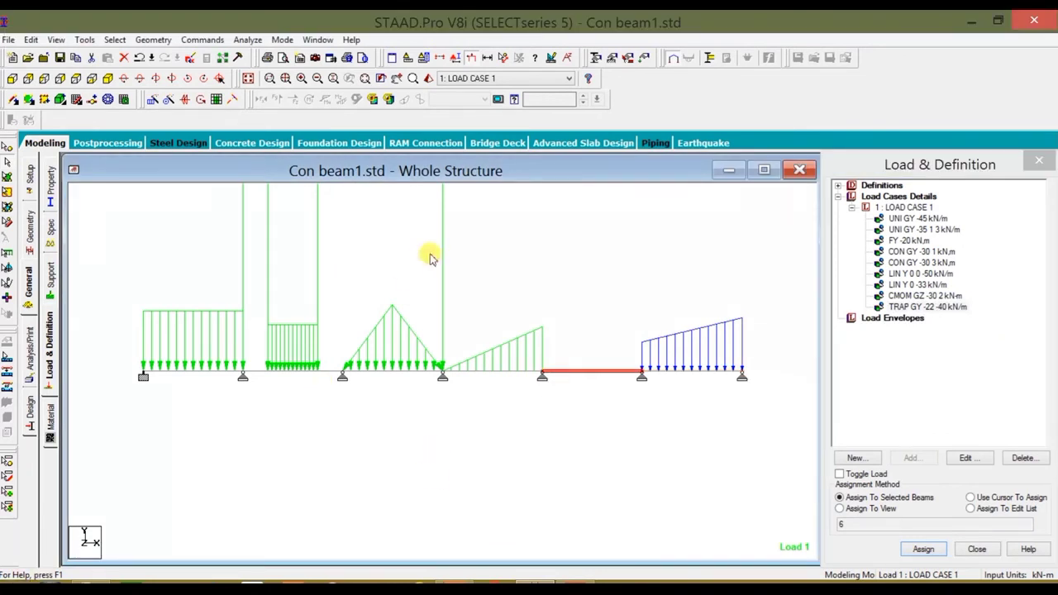
{"action": "right_click", "coordinate": [595, 332]}
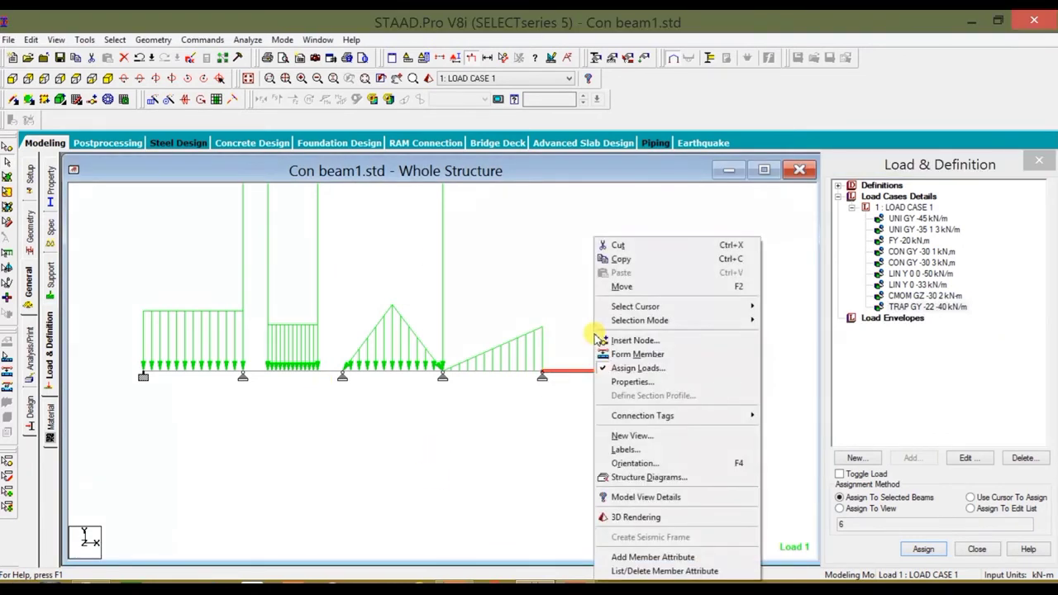
{"action": "left_click", "coordinate": [637, 454]}
{"action": "left_click", "coordinate": [584, 122]}
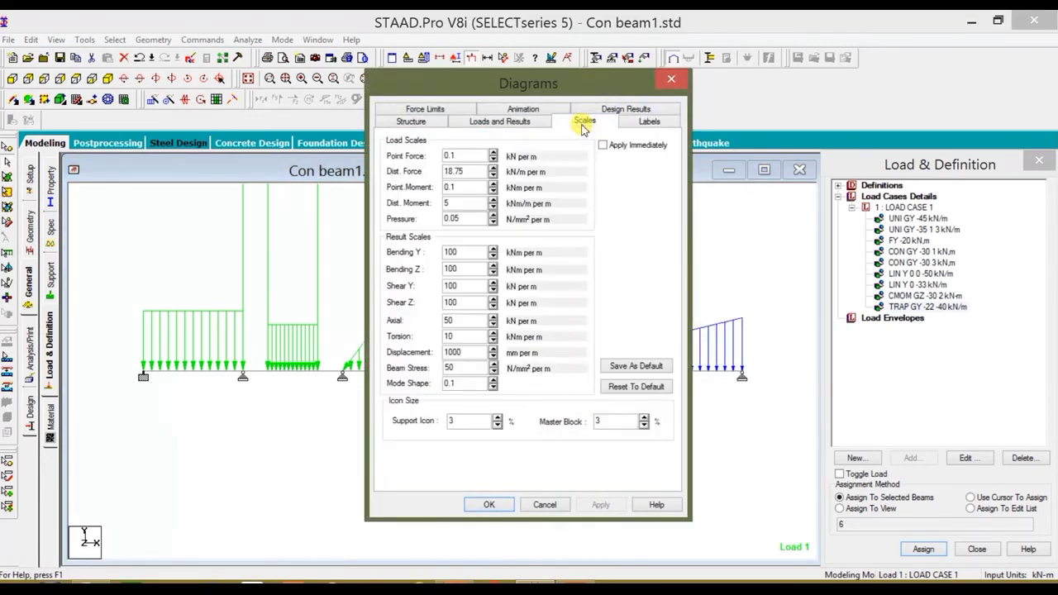
{"action": "left_click_drag", "start_coordinate": [454, 186], "coordinate": [390, 187]}
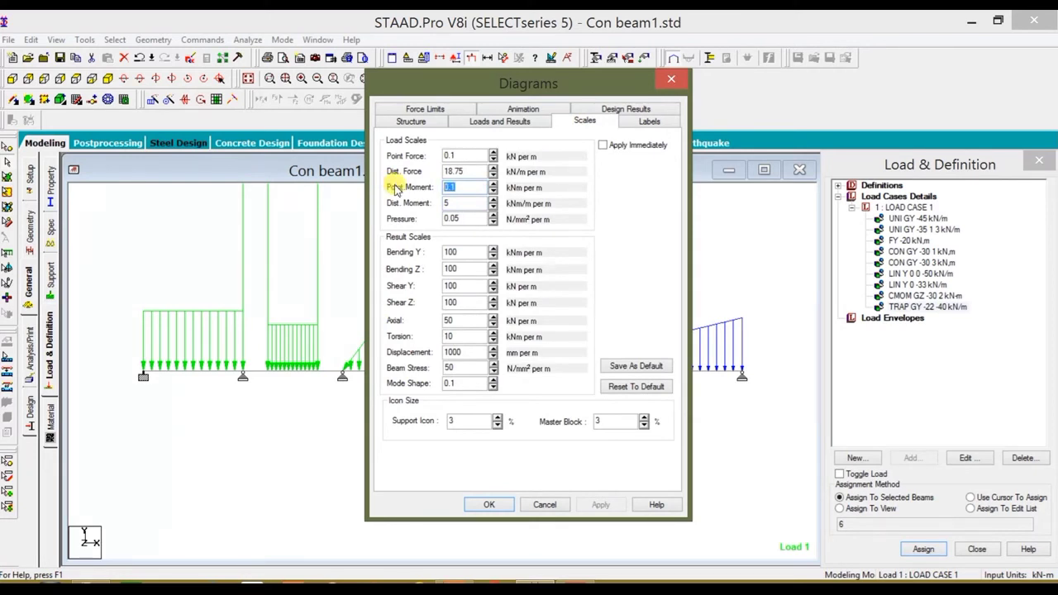
{"action": "type", "text": "20"}
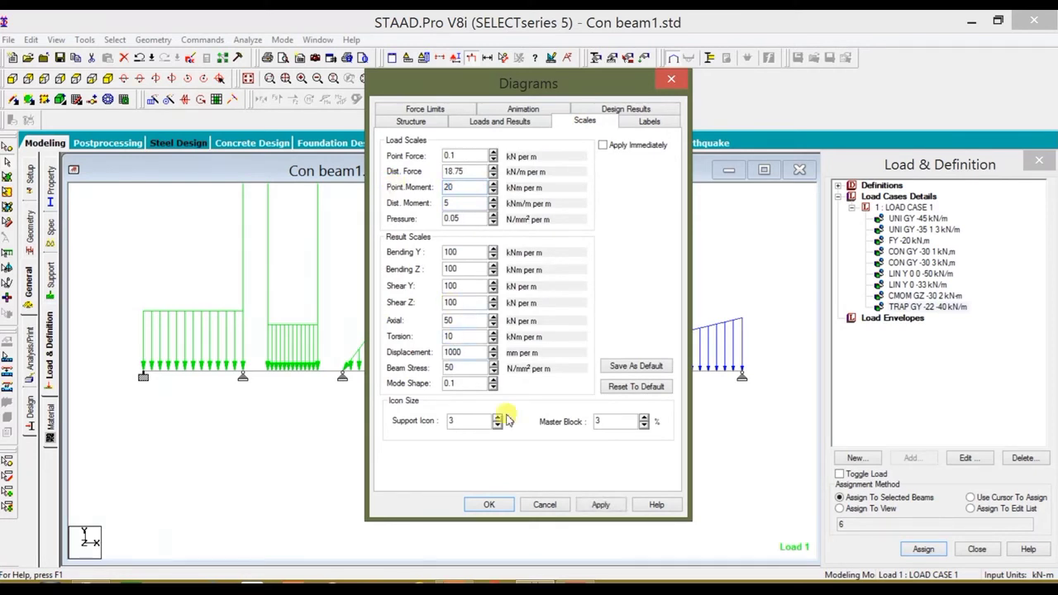
{"action": "left_click", "coordinate": [599, 503]}
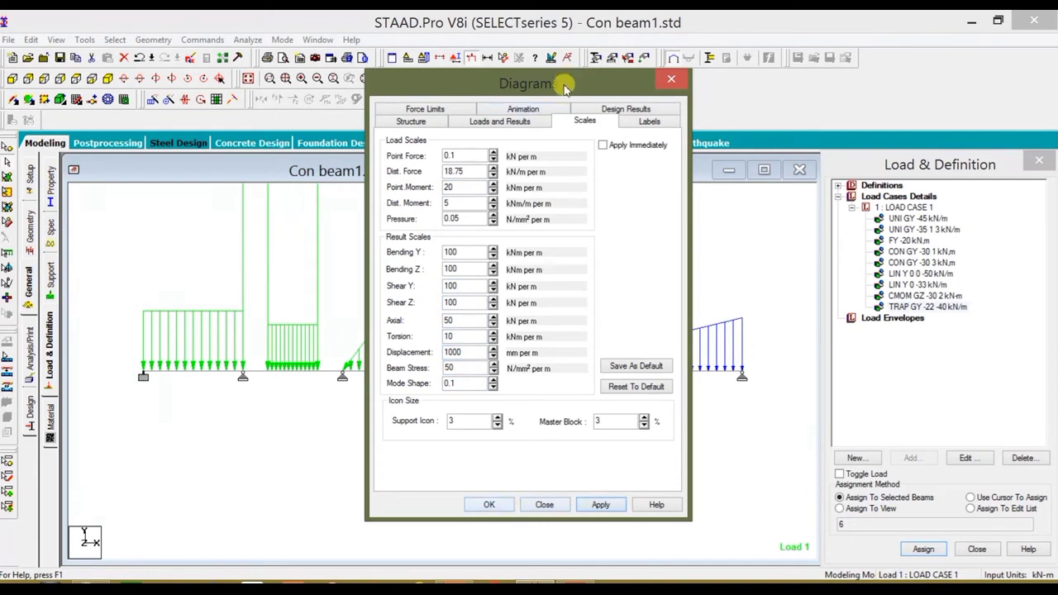
Set the Point Moment load scale to 30 kNm per m and inspect the moment symbol on the fifth span
{"action": "left_click_drag", "start_coordinate": [566, 83], "coordinate": [392, 99]}
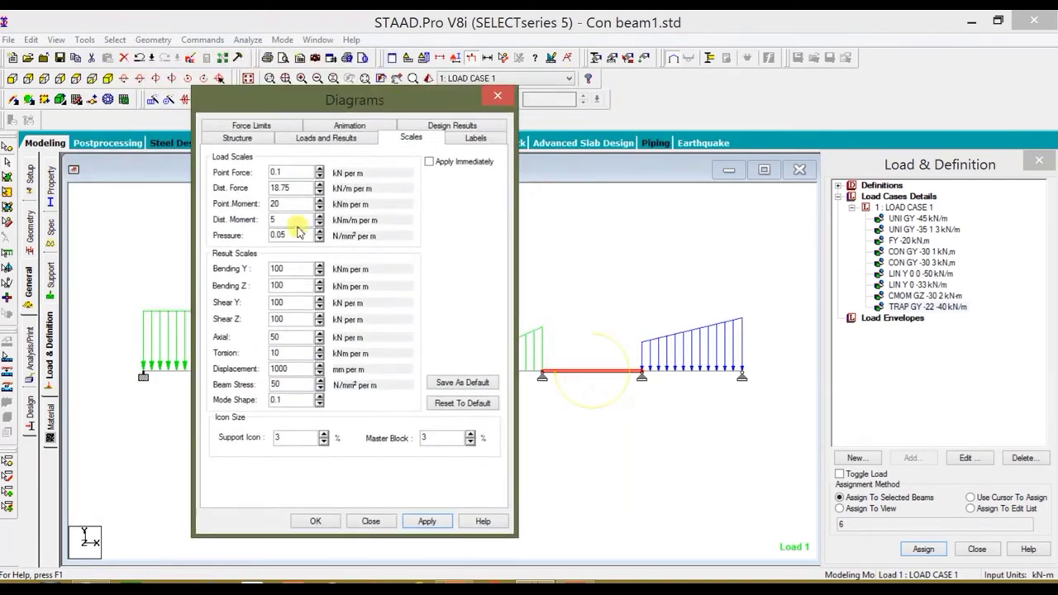
{"action": "left_click_drag", "start_coordinate": [285, 204], "coordinate": [224, 201]}
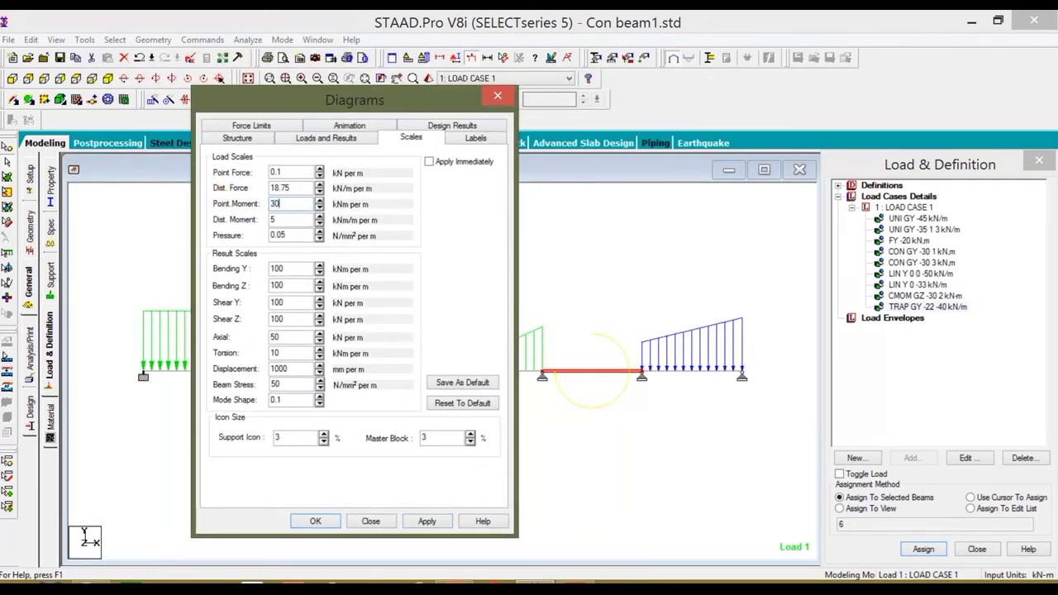
{"action": "left_click", "coordinate": [427, 521]}
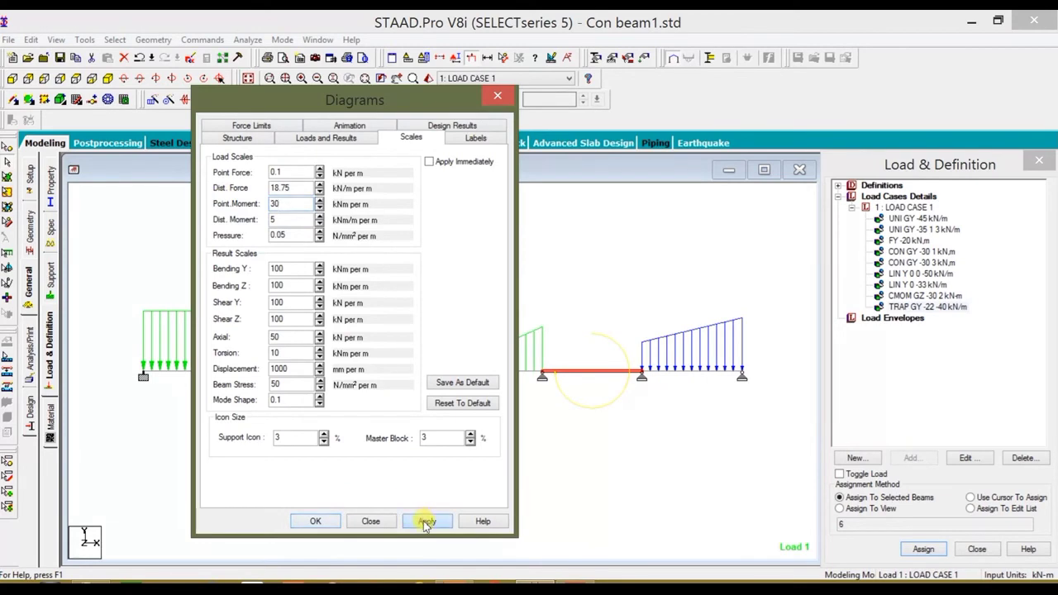
{"action": "left_click", "coordinate": [315, 521]}
{"action": "scroll", "coordinate": [631, 387], "scroll_direction": "up", "scroll_amount": 8}
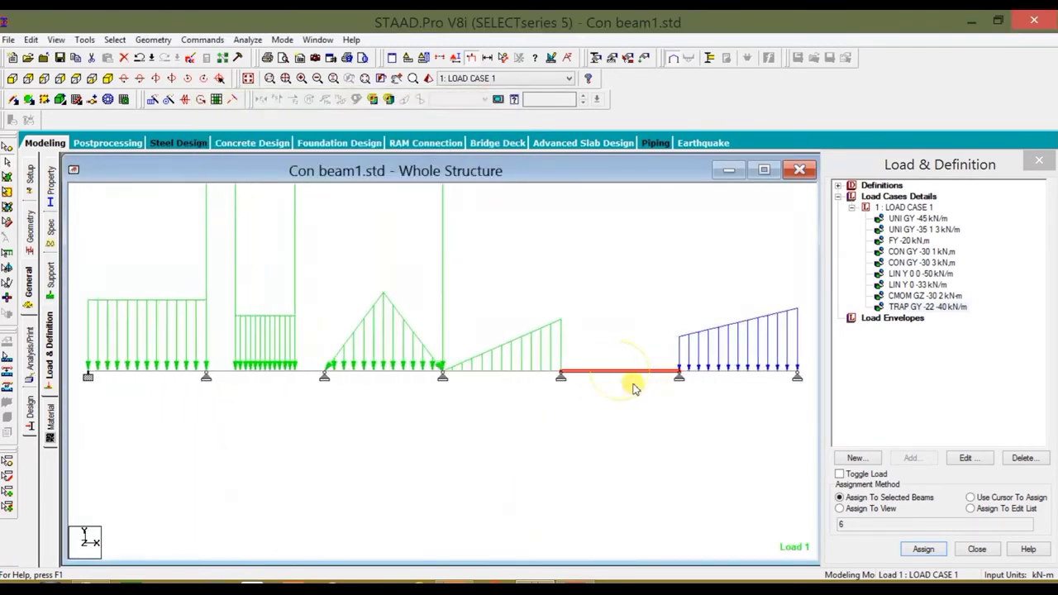
{"action": "scroll", "coordinate": [634, 387], "scroll_direction": "down", "scroll_amount": 6}
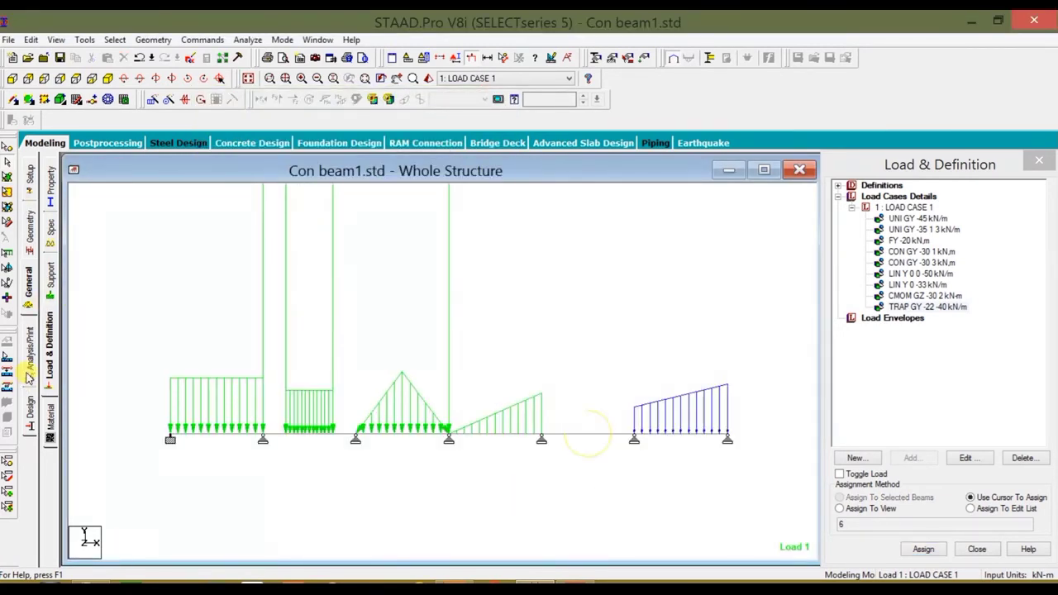
Add a Perform Analysis command with the print option All to the model
{"action": "left_click", "coordinate": [29, 371]}
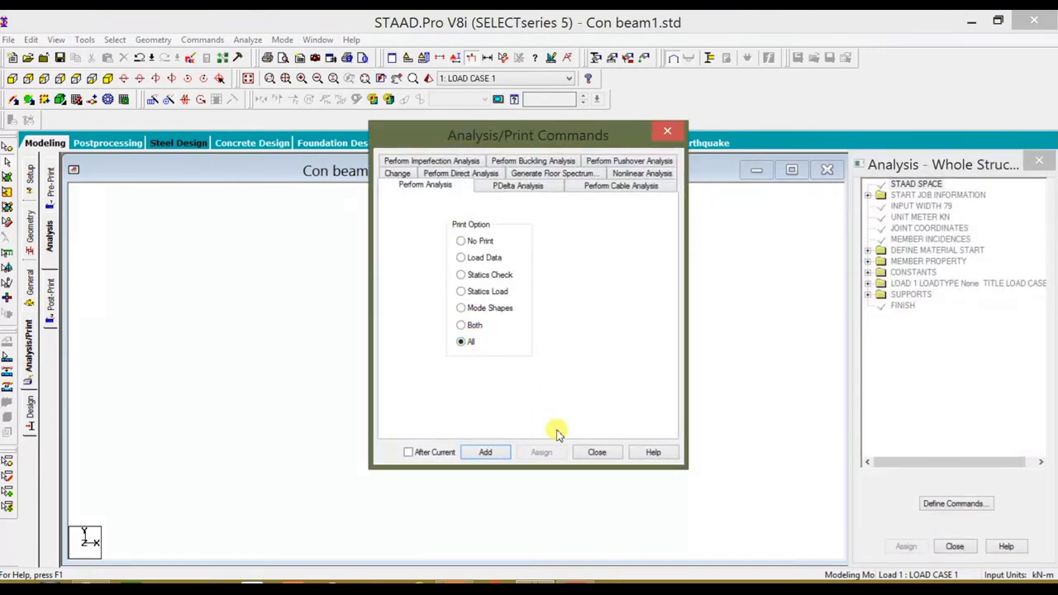
{"action": "left_click", "coordinate": [496, 452]}
{"action": "left_click", "coordinate": [591, 455]}
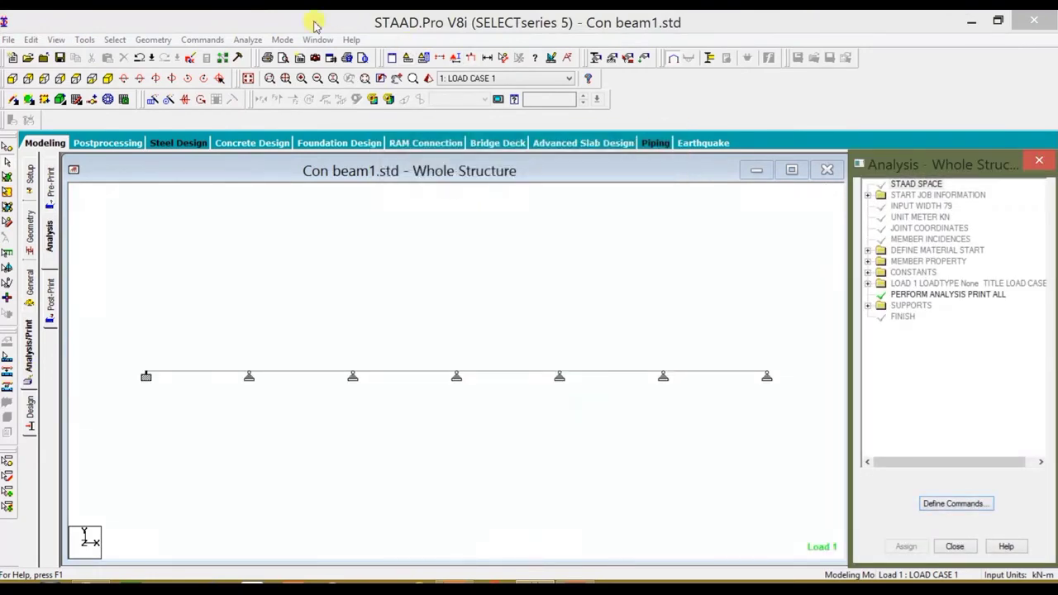
Run the analysis and check the error messages in the output file
{"action": "left_click", "coordinate": [249, 40]}
{"action": "left_click", "coordinate": [269, 53]}
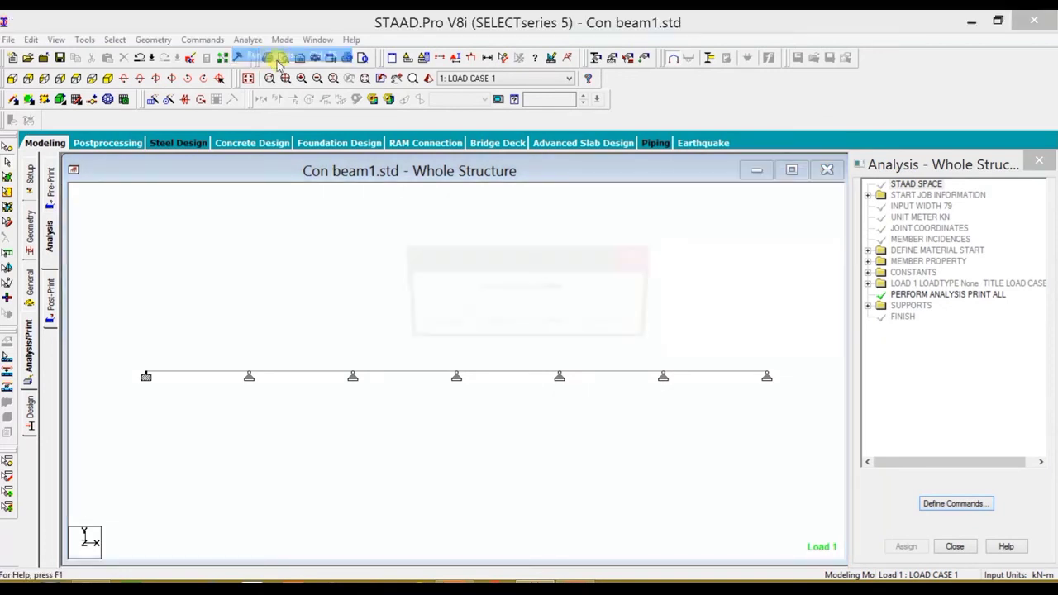
{"action": "left_click", "coordinate": [444, 323]}
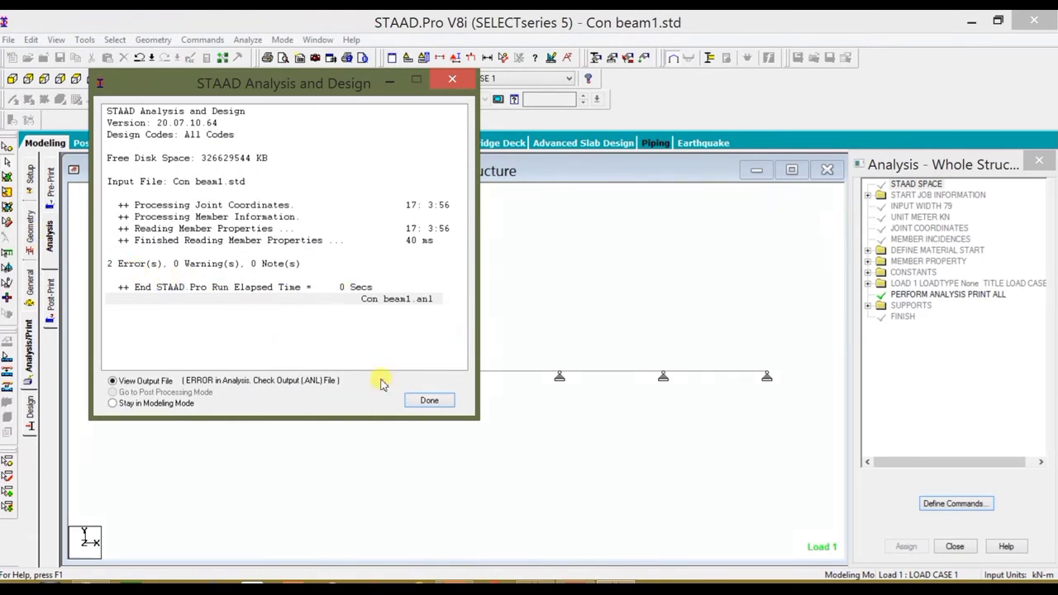
{"action": "left_click", "coordinate": [420, 403]}
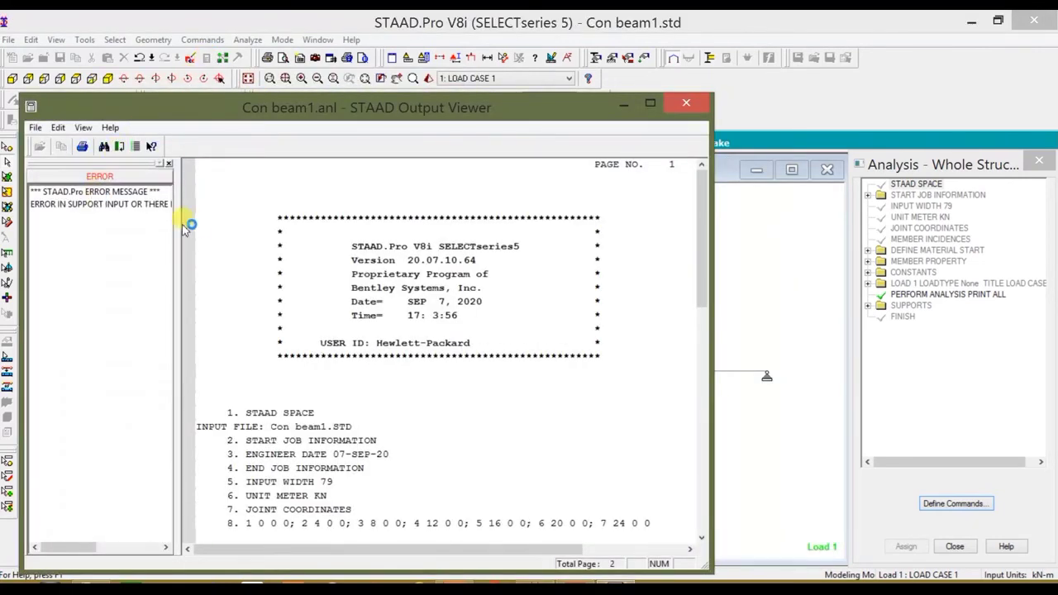
{"action": "left_click", "coordinate": [686, 102]}
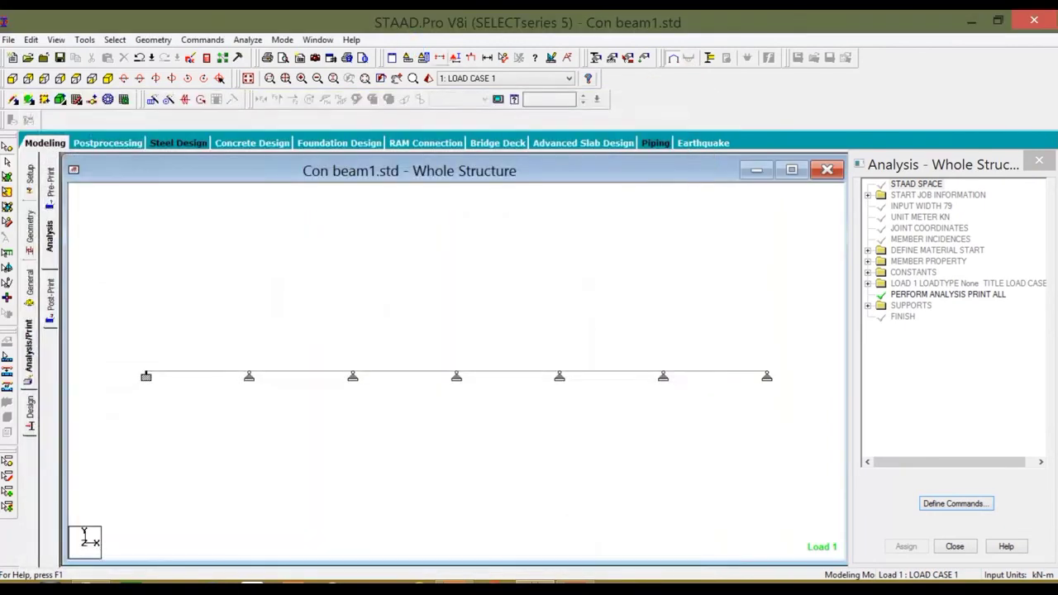
Cut the SUPPORTS block (1 FIXED, 2 TO 7 PINNED) from below PERFORM ANALYSIS PRINT ALL in the STAAD Editor input file
{"action": "left_click", "coordinate": [190, 60]}
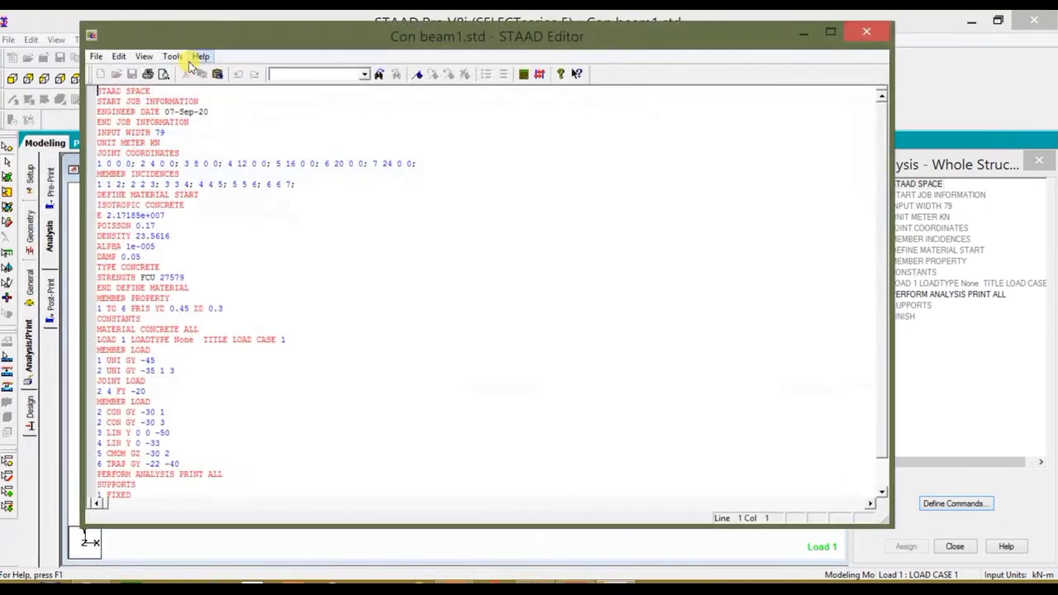
{"action": "scroll", "coordinate": [341, 314], "scroll_direction": "down", "scroll_amount": 2}
{"action": "scroll", "coordinate": [342, 317], "scroll_direction": "down", "scroll_amount": 1}
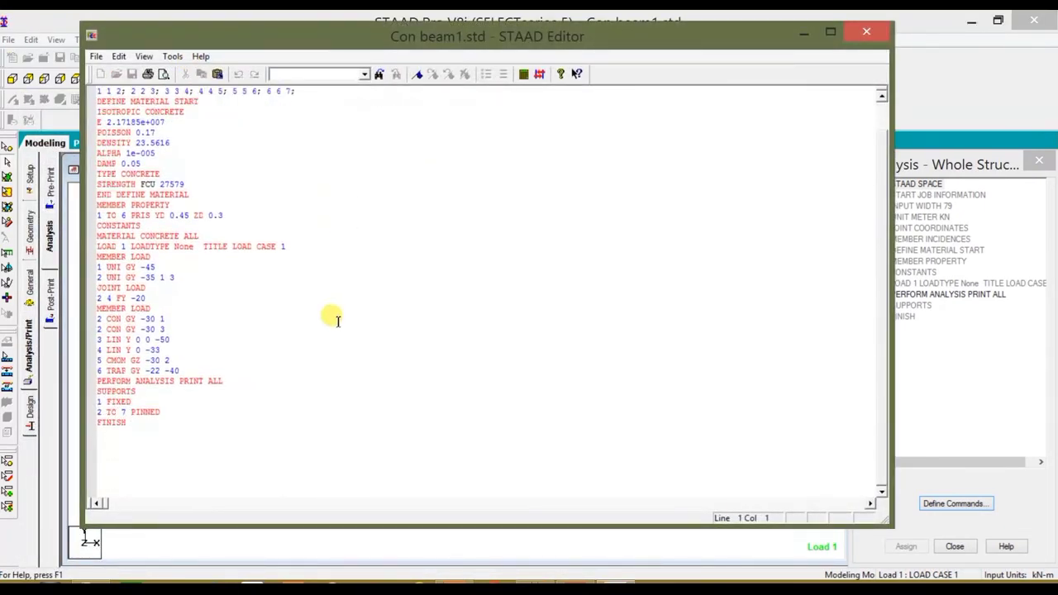
{"action": "left_click", "coordinate": [172, 417]}
{"action": "left_click_drag", "start_coordinate": [171, 417], "coordinate": [102, 393]}
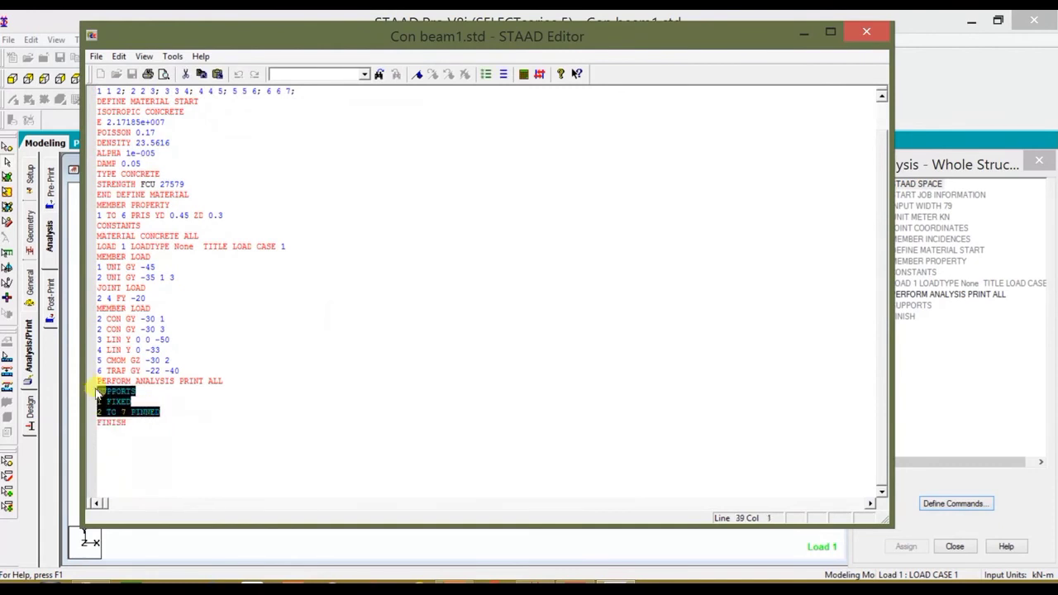
{"action": "right_click", "coordinate": [125, 394]}
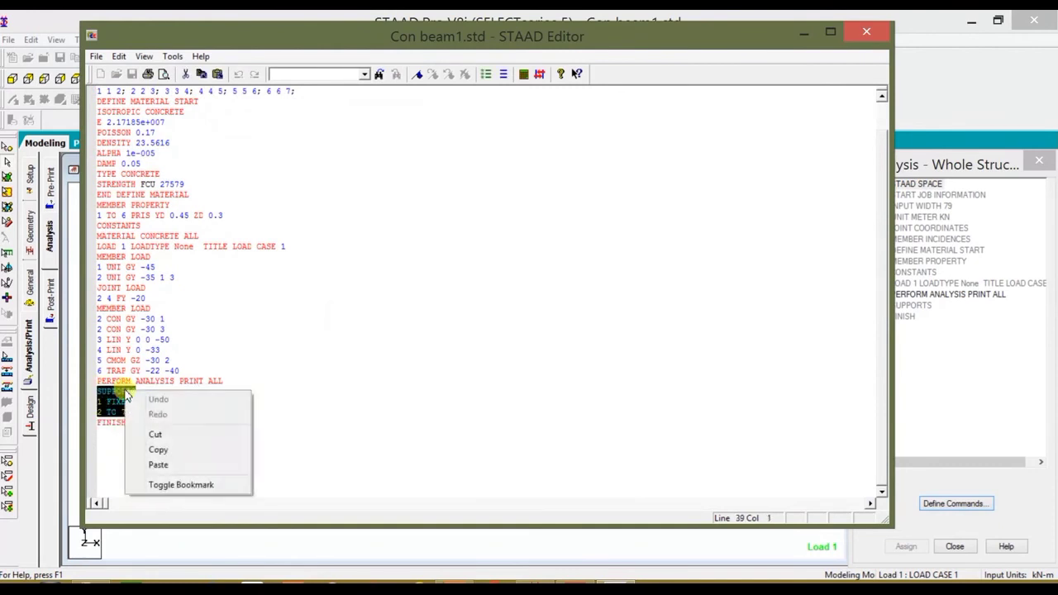
{"action": "left_click", "coordinate": [159, 435]}
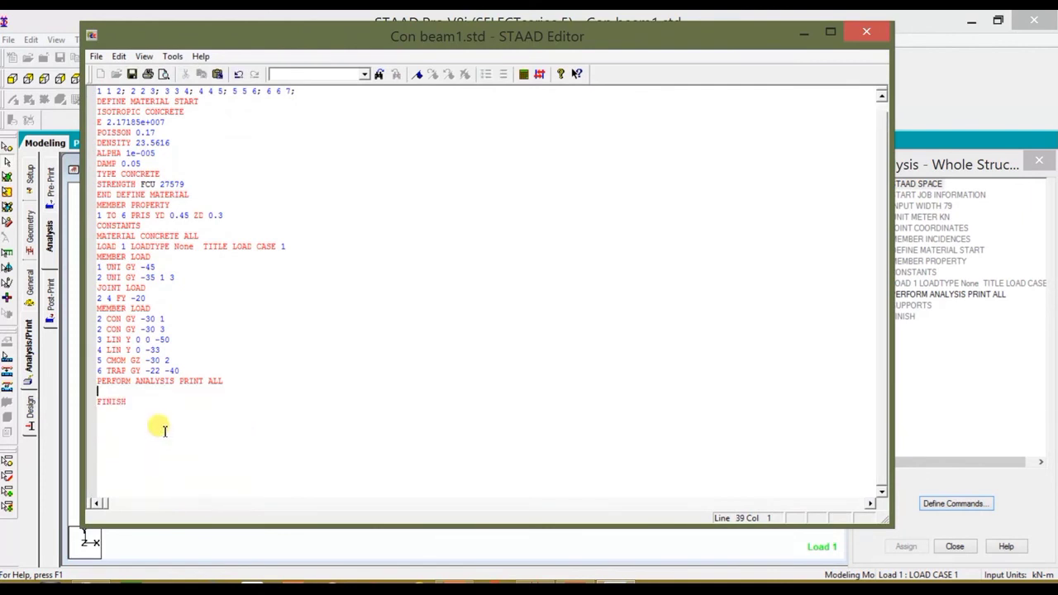
Undo the cut of the SUPPORTS block below PERFORM ANALYSIS PRINT ALL and look through the input file
{"action": "key", "text": "BackSpace"}
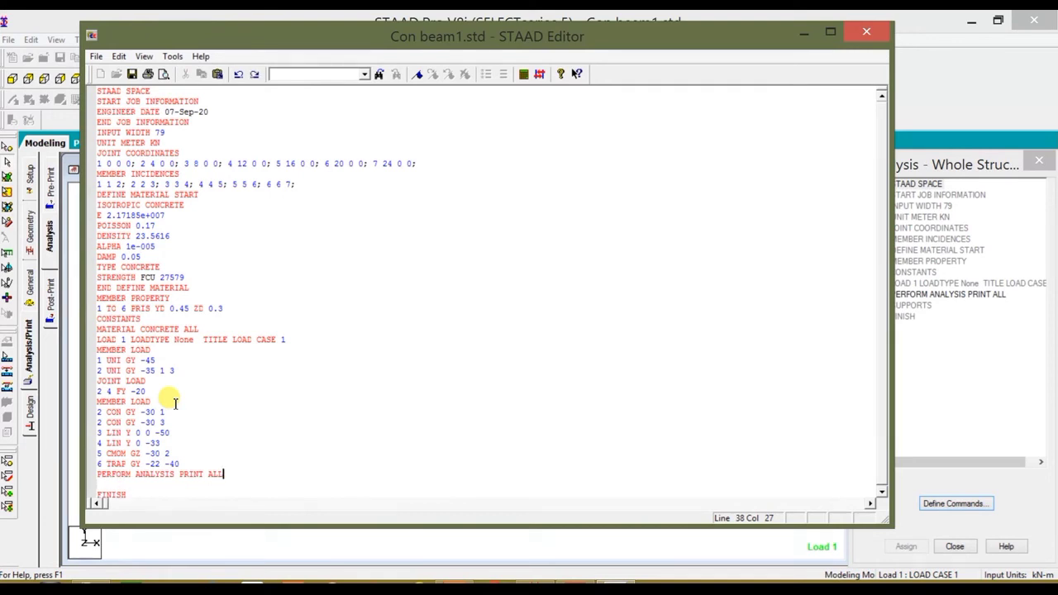
{"action": "type", "text": "SUPPORTS 1 FIXED"}
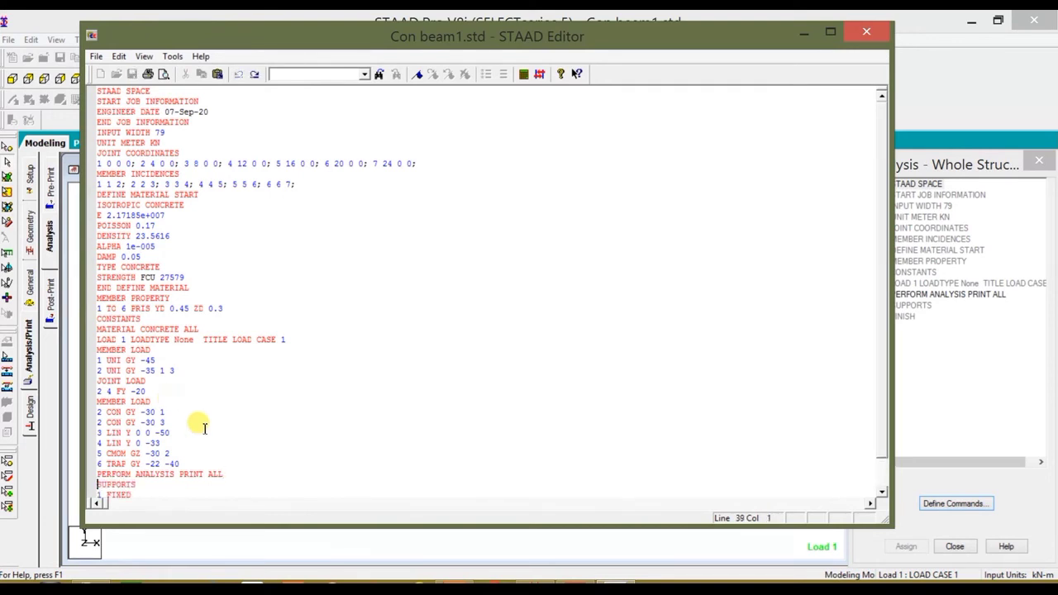
{"action": "scroll", "coordinate": [201, 425], "scroll_direction": "down", "scroll_amount": 2}
{"action": "scroll", "coordinate": [208, 446], "scroll_direction": "up", "scroll_amount": 2}
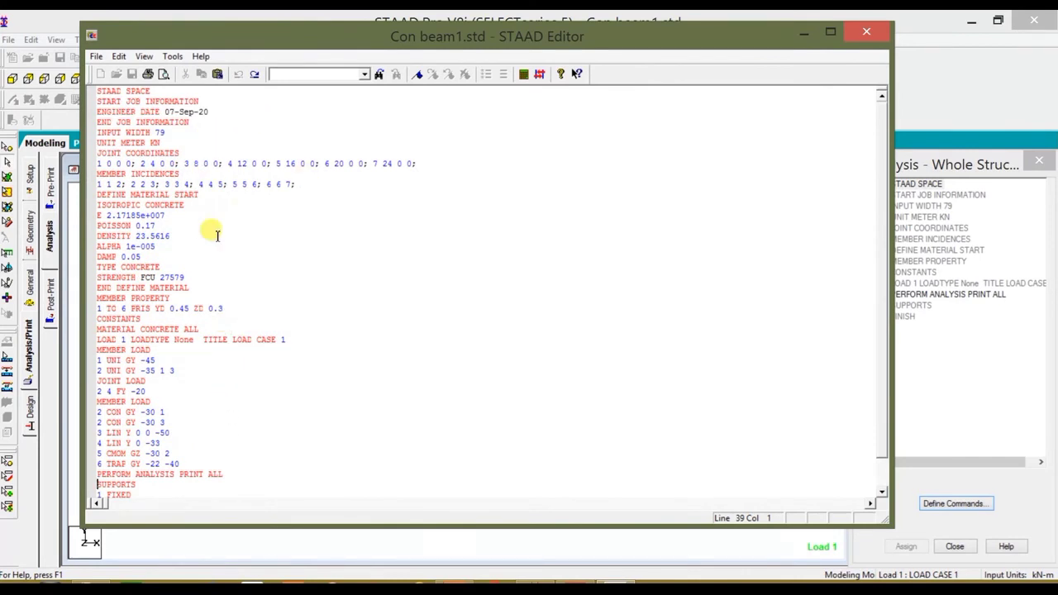
{"action": "scroll", "coordinate": [205, 277], "scroll_direction": "down", "scroll_amount": 1}
{"action": "scroll", "coordinate": [206, 278], "scroll_direction": "up", "scroll_amount": 1}
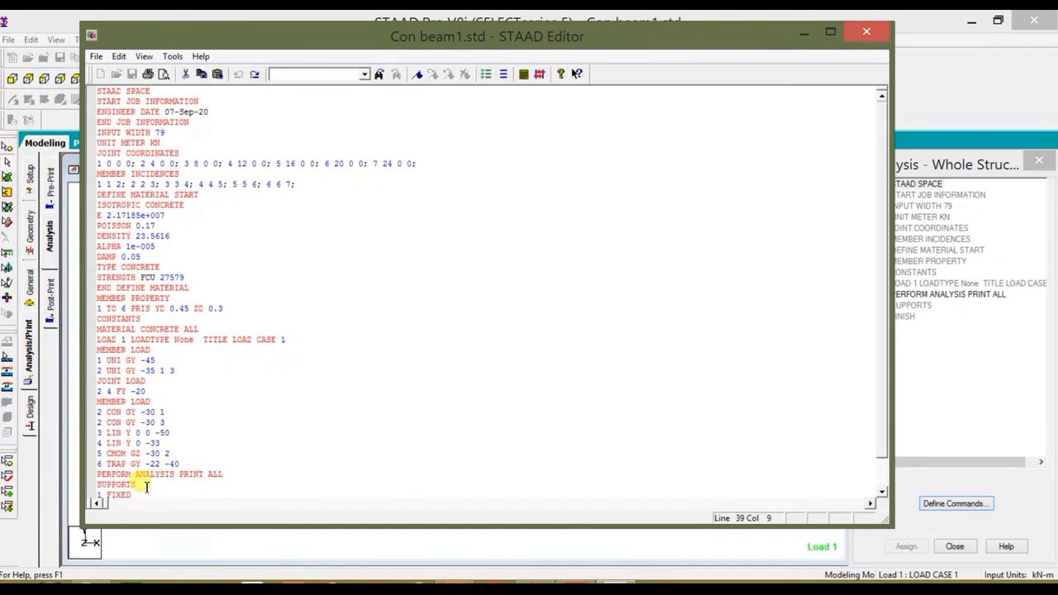
Move the SUPPORTS block (1 FIXED, 2 TO 7 PINNED) from below PERFORM ANALYSIS PRINT ALL to between MATERIAL CONCRETE ALL and LOAD 1
{"action": "scroll", "coordinate": [173, 496], "scroll_direction": "down", "scroll_amount": 1}
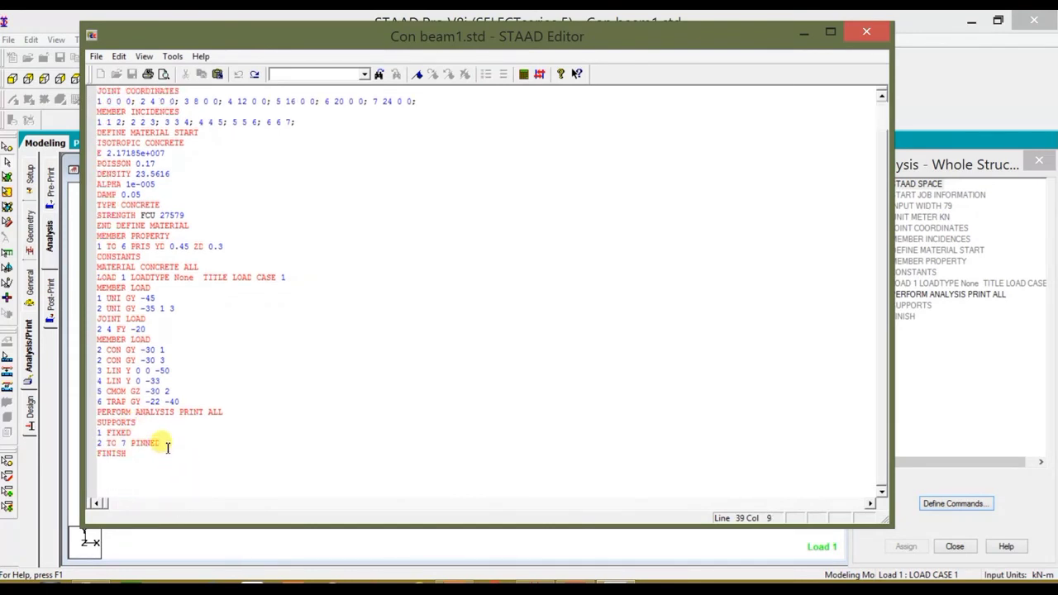
{"action": "left_click_drag", "start_coordinate": [163, 444], "coordinate": [101, 430]}
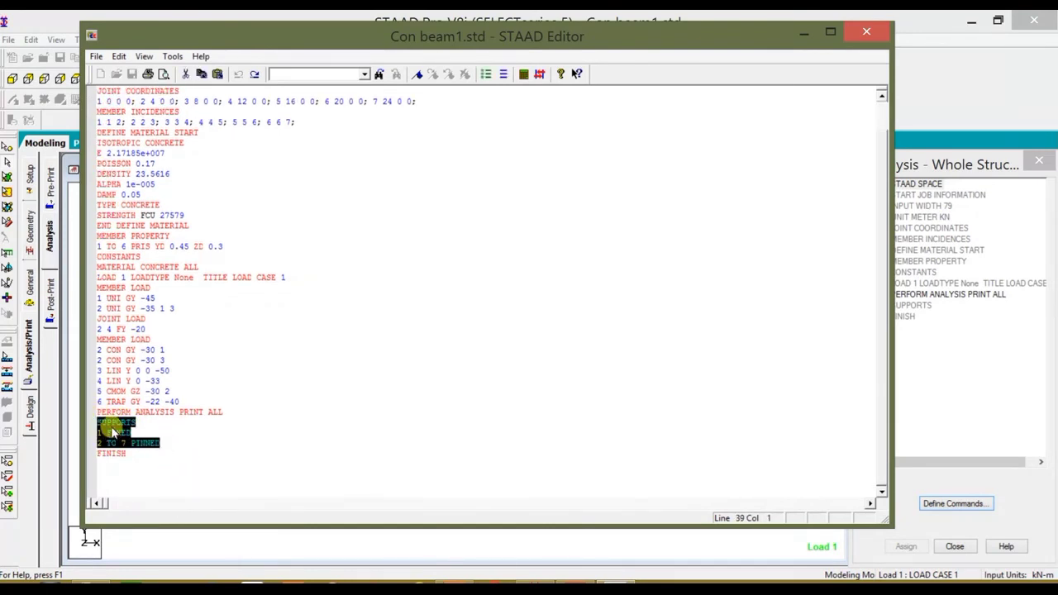
{"action": "right_click", "coordinate": [113, 431]}
{"action": "left_click", "coordinate": [148, 470]}
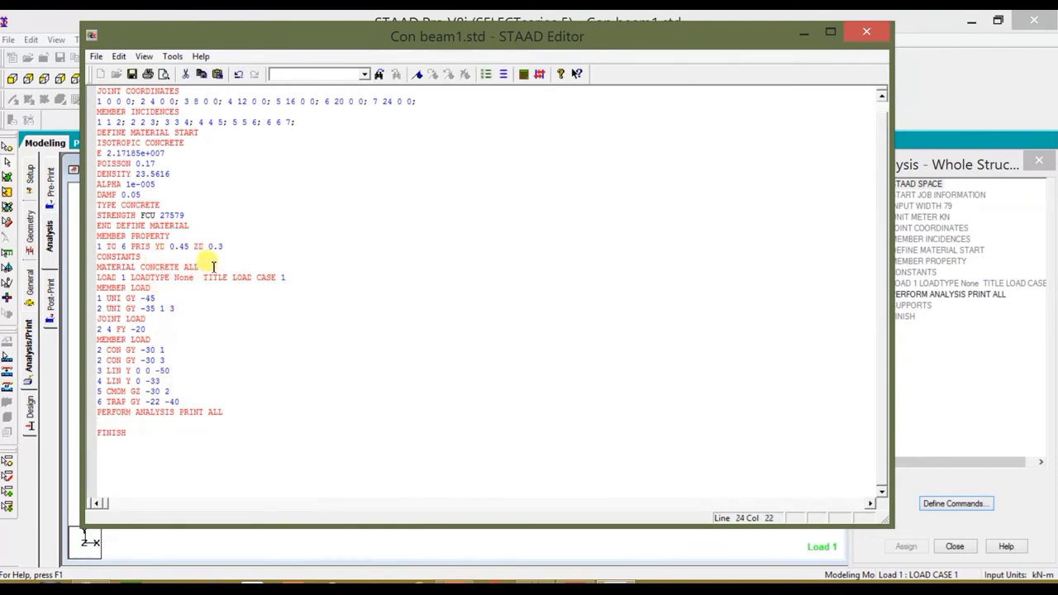
{"action": "key", "text": "Return"}
{"action": "right_click", "coordinate": [120, 280]}
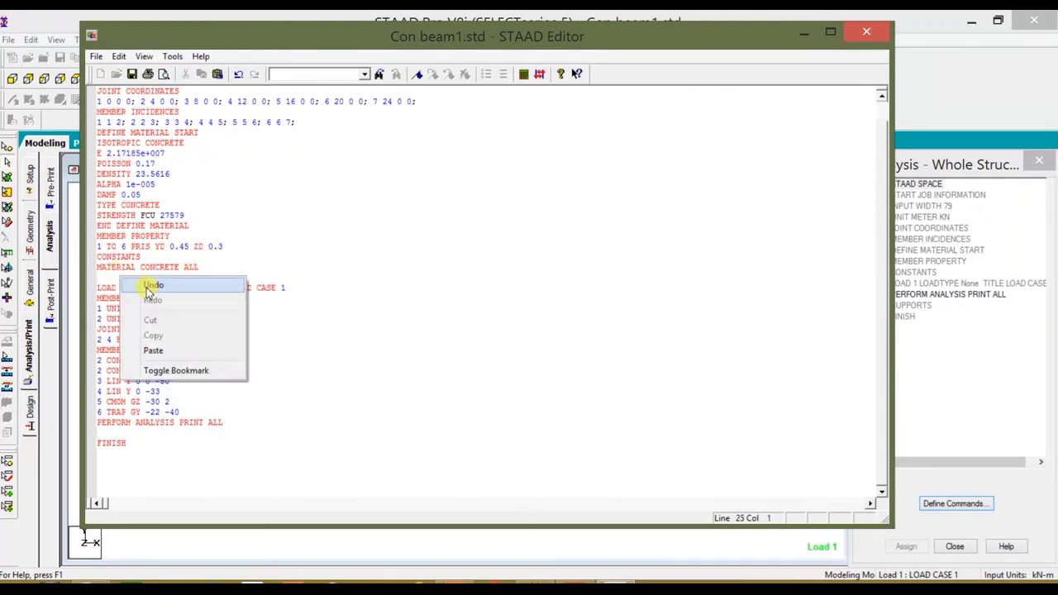
{"action": "left_click", "coordinate": [154, 351]}
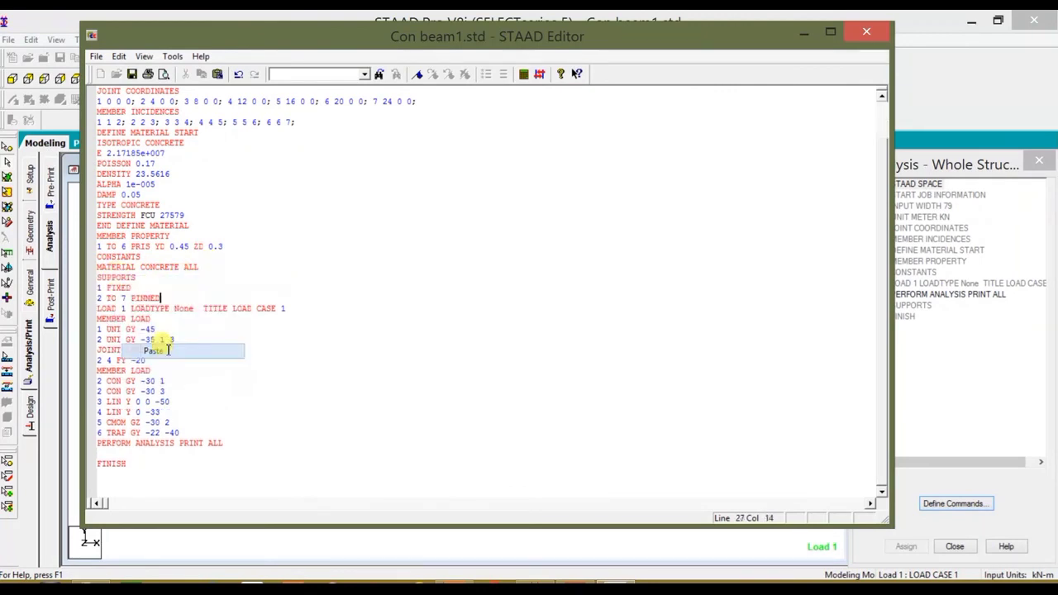
Delete the blank line above FINISH, and close the input file editor with the changes saved
{"action": "left_click", "coordinate": [114, 462]}
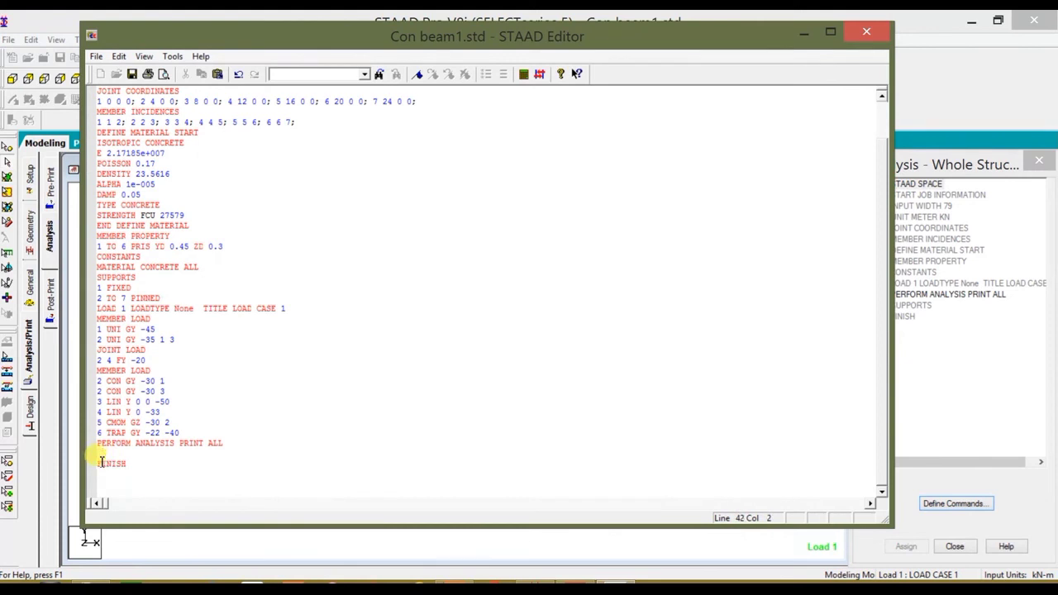
{"action": "key", "text": "BackSpace"}
{"action": "left_click", "coordinate": [855, 31]}
{"action": "left_click", "coordinate": [422, 317]}
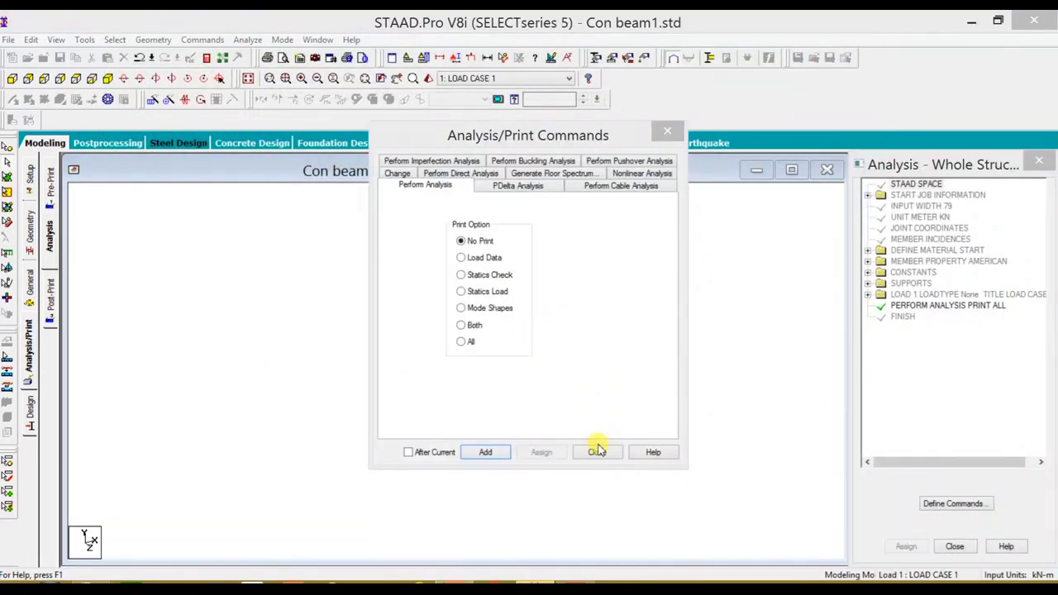
Dismiss the Analysis/Print Commands dialog and run the analysis again, staying in modeling mode when it is done
{"action": "left_click", "coordinate": [597, 452]}
{"action": "left_click", "coordinate": [248, 39]}
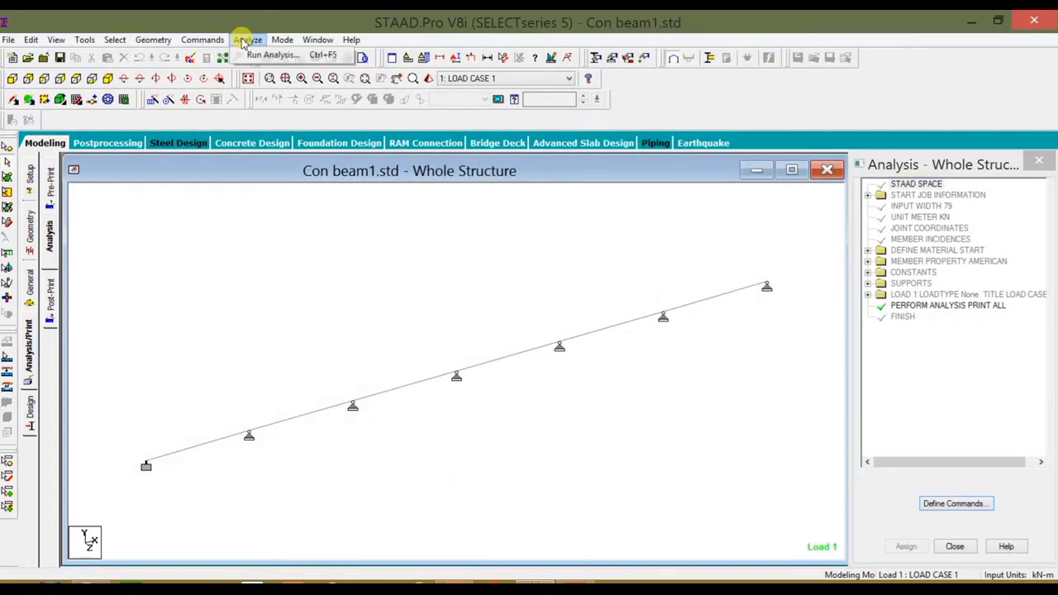
{"action": "left_click", "coordinate": [263, 53]}
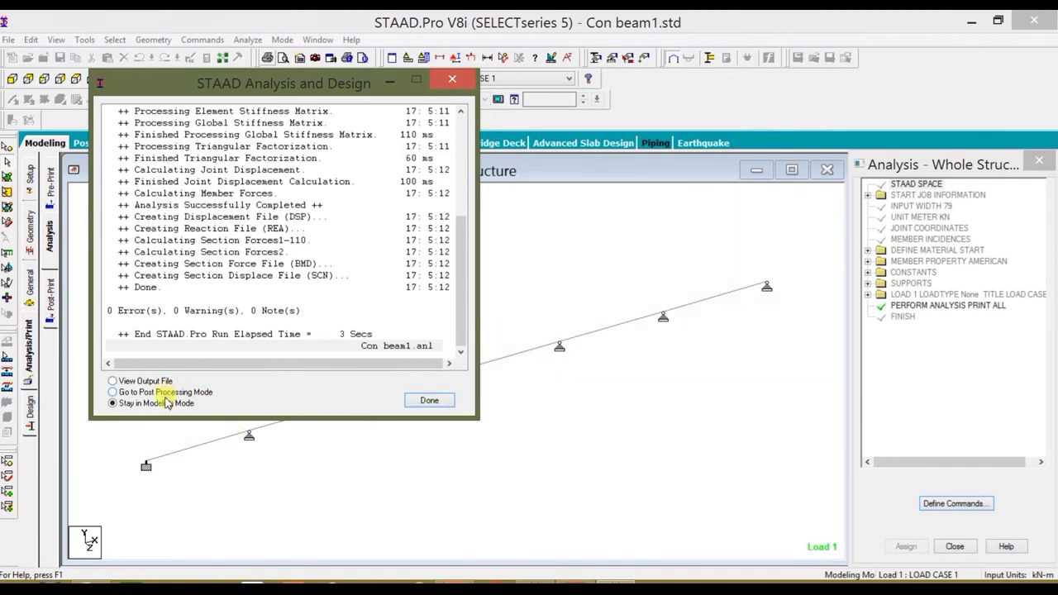
{"action": "left_click", "coordinate": [408, 400]}
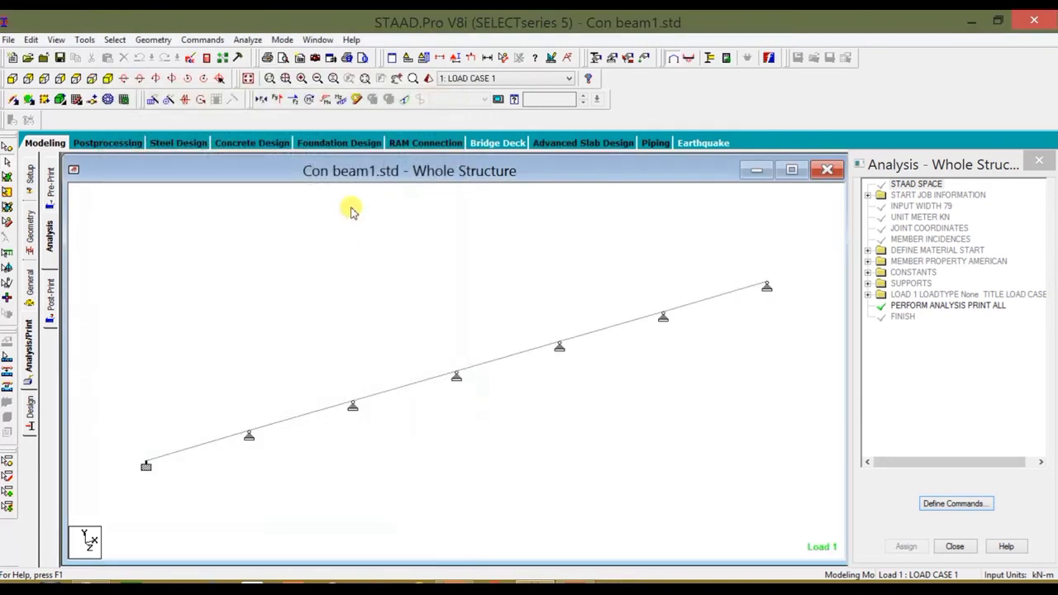
Display the Load 1 displacement in postprocessing and annotate all beams with Max Resultant displacement and Maximum combined bending and axial stress
{"action": "left_click", "coordinate": [413, 100]}
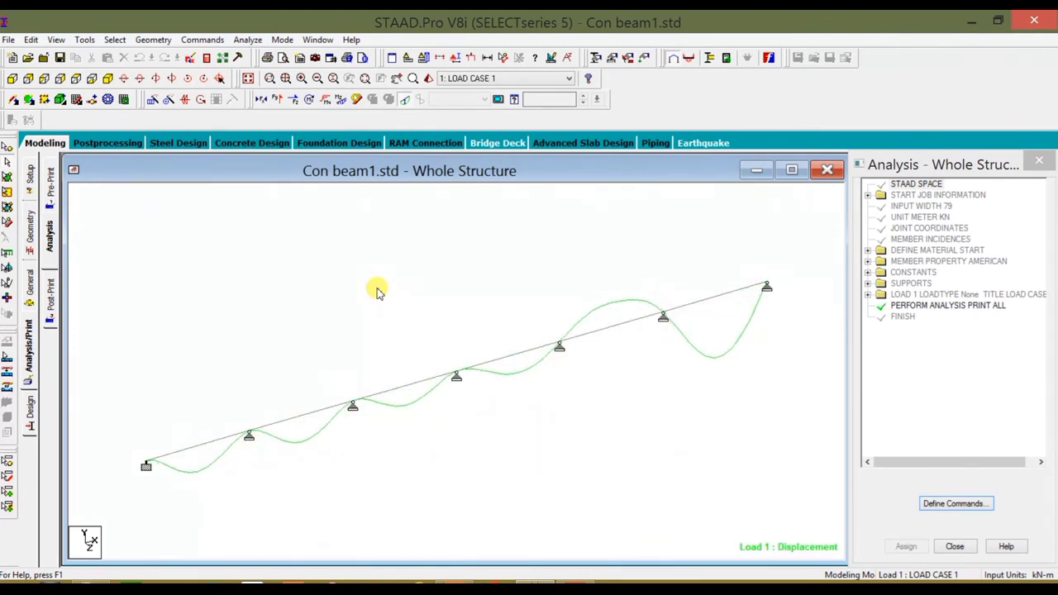
{"action": "left_click", "coordinate": [148, 39]}
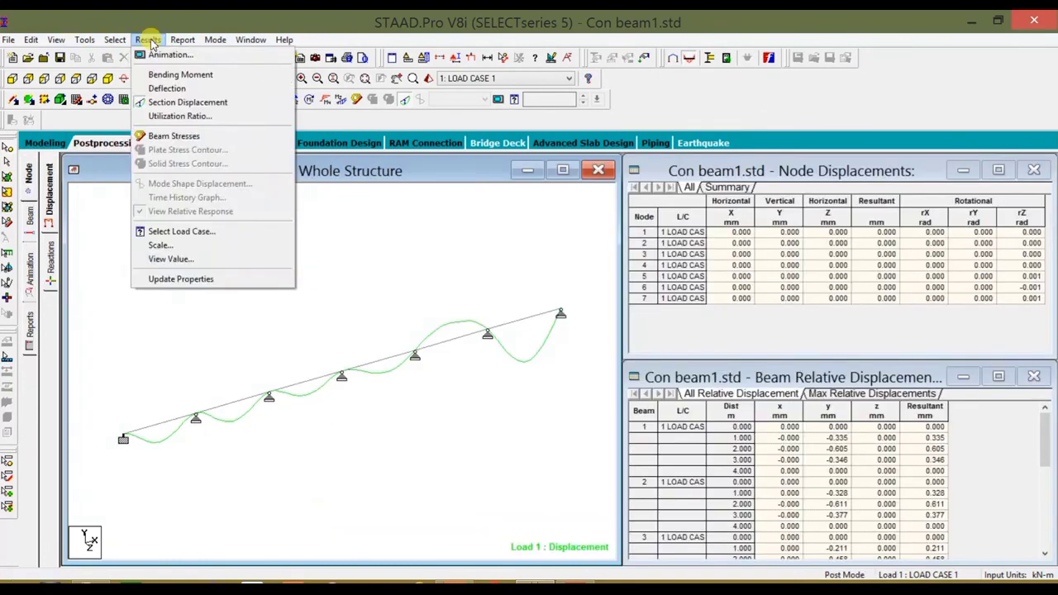
{"action": "left_click", "coordinate": [163, 261]}
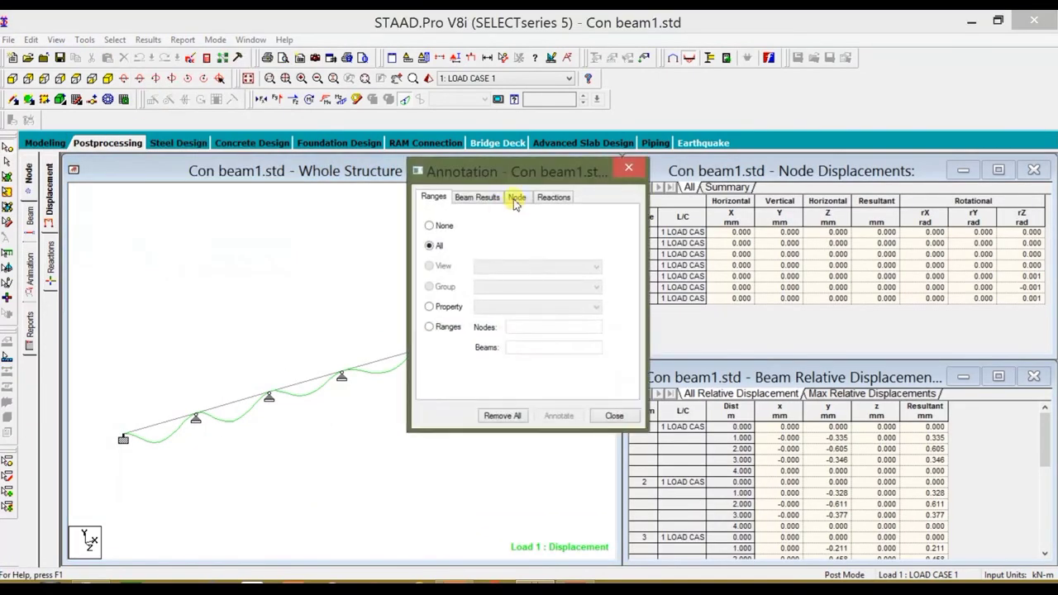
{"action": "left_click", "coordinate": [483, 200]}
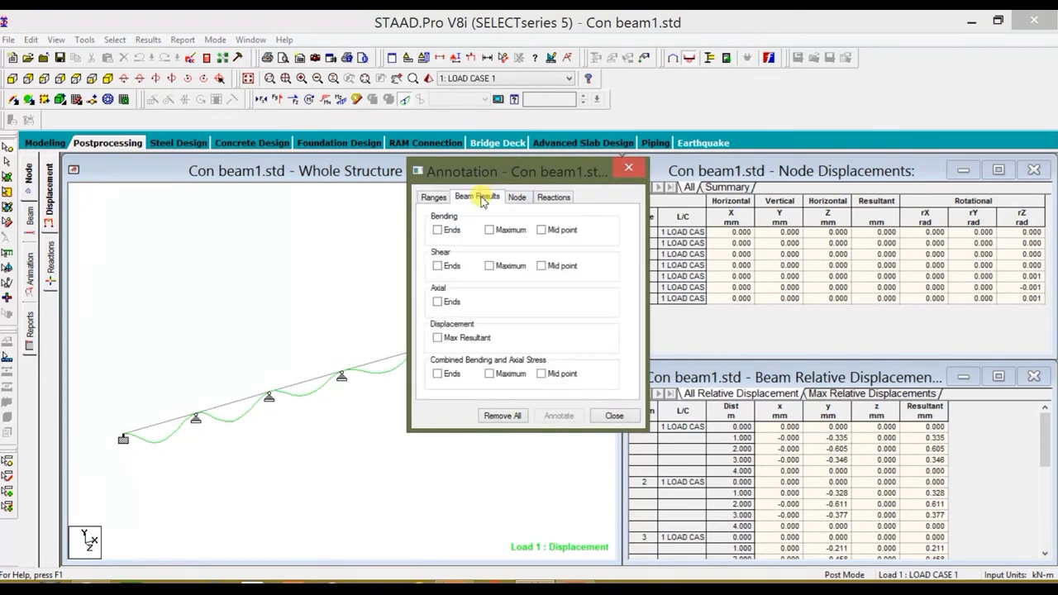
{"action": "left_click", "coordinate": [449, 342]}
{"action": "left_click", "coordinate": [506, 374]}
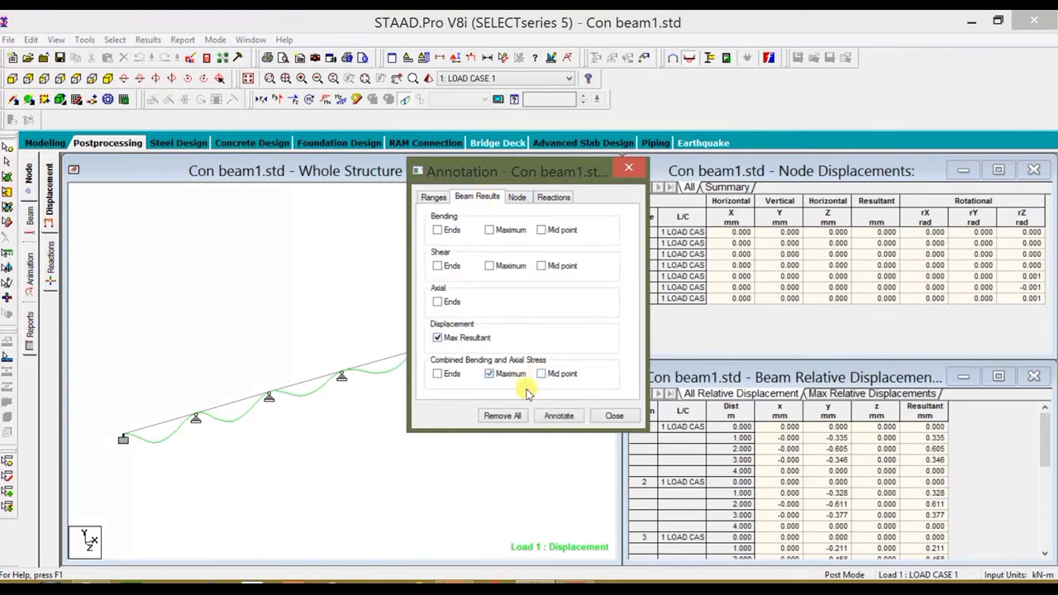
{"action": "left_click", "coordinate": [558, 418]}
{"action": "left_click", "coordinate": [650, 334]}
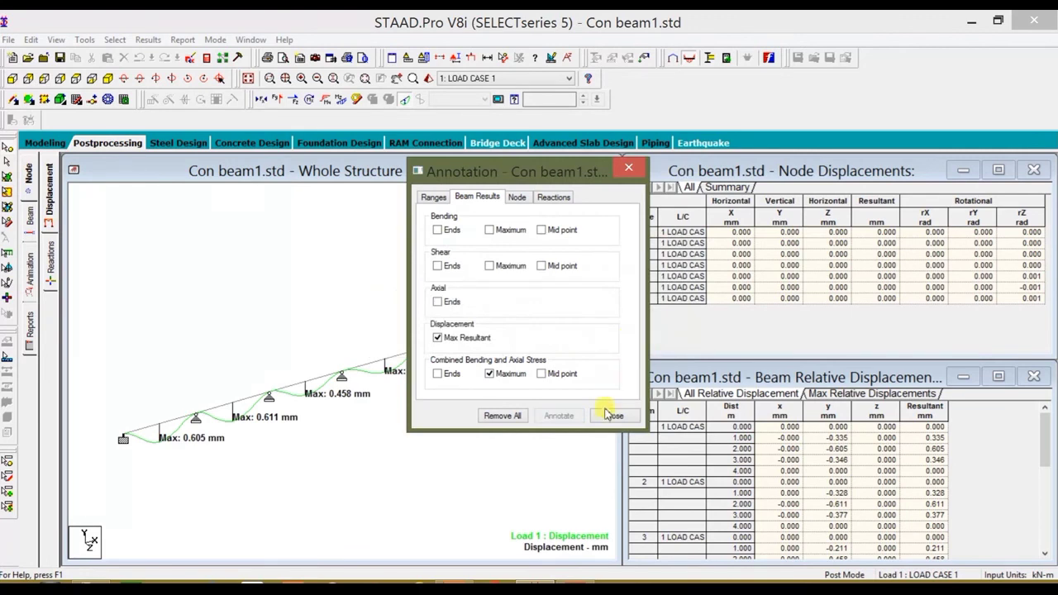
Maximize the Whole Structure view and examine the annotated deflection of each span
{"action": "scroll", "coordinate": [357, 473], "scroll_direction": "up", "scroll_amount": 3}
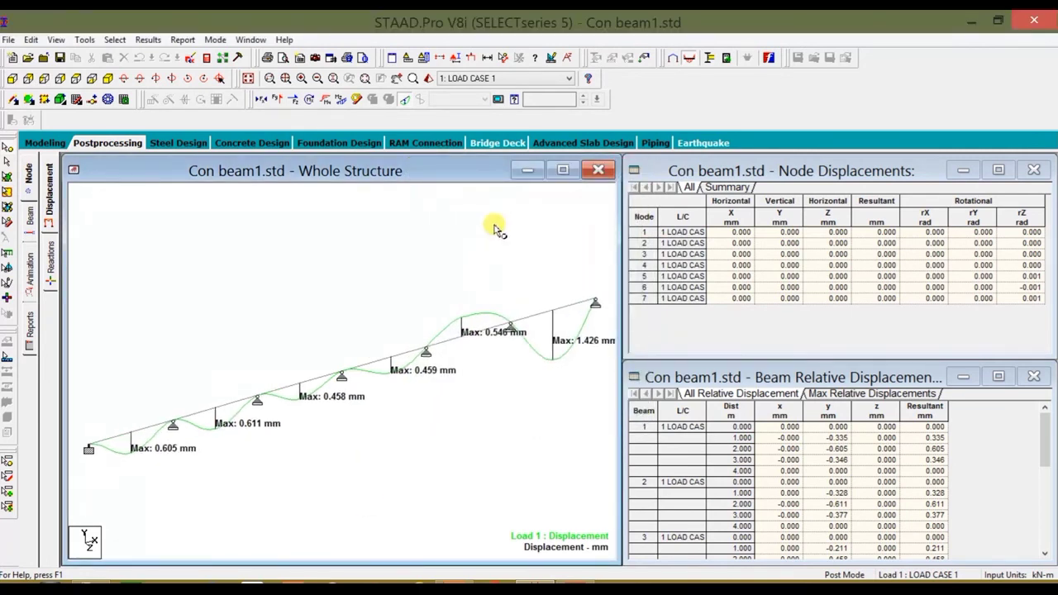
{"action": "left_click", "coordinate": [562, 171]}
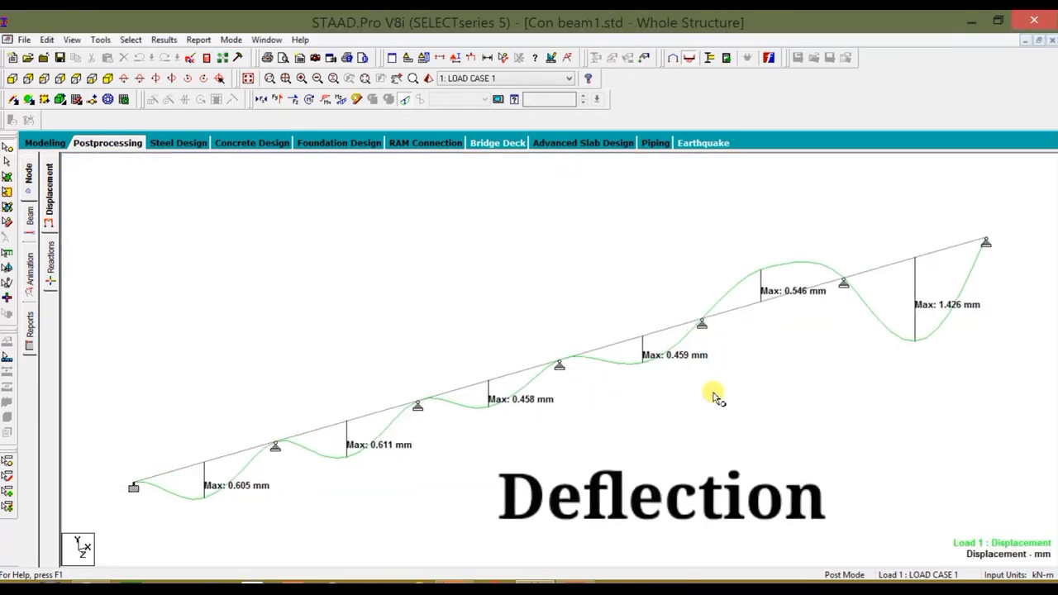
{"action": "scroll", "coordinate": [739, 389], "scroll_direction": "up", "scroll_amount": 1}
{"action": "scroll", "coordinate": [746, 388], "scroll_direction": "down", "scroll_amount": 5}
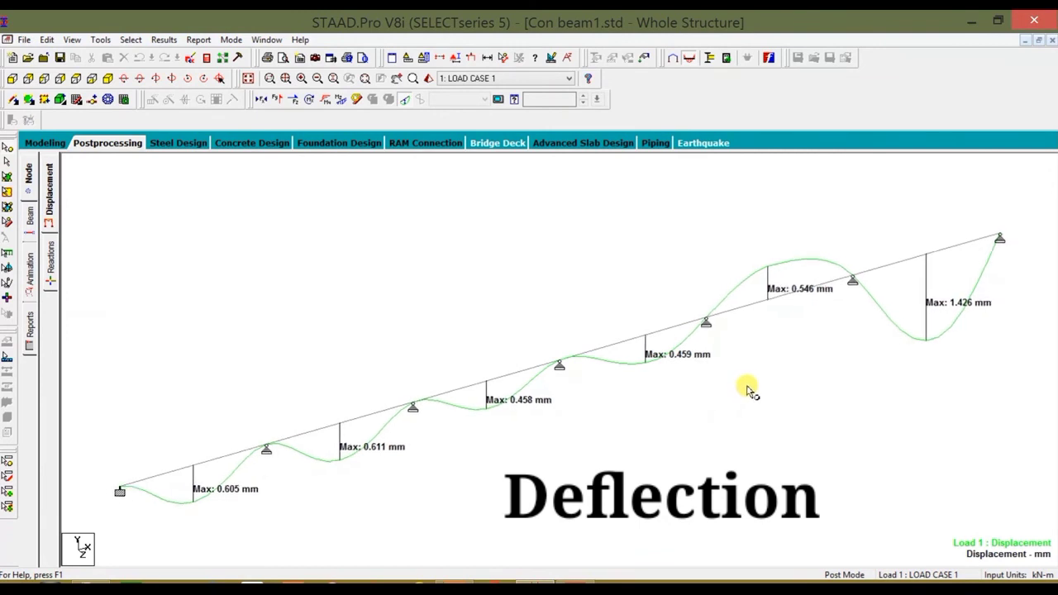
{"action": "scroll", "coordinate": [744, 387], "scroll_direction": "down", "scroll_amount": 3}
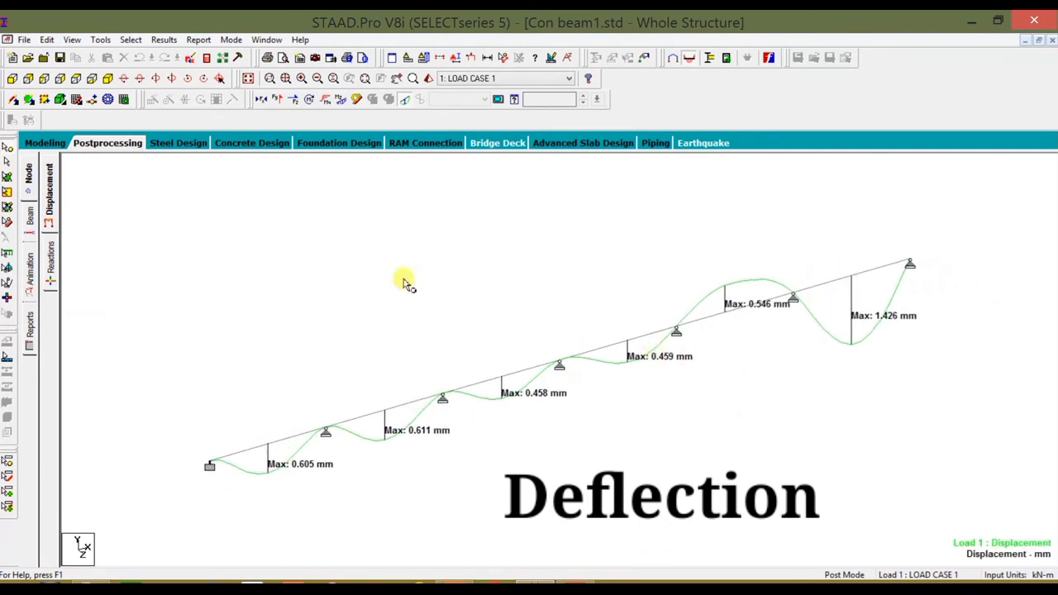
Replace the displacement display with the Bending Z diagram, and after viewing it switch to the Shear Y diagram
{"action": "left_click", "coordinate": [402, 103]}
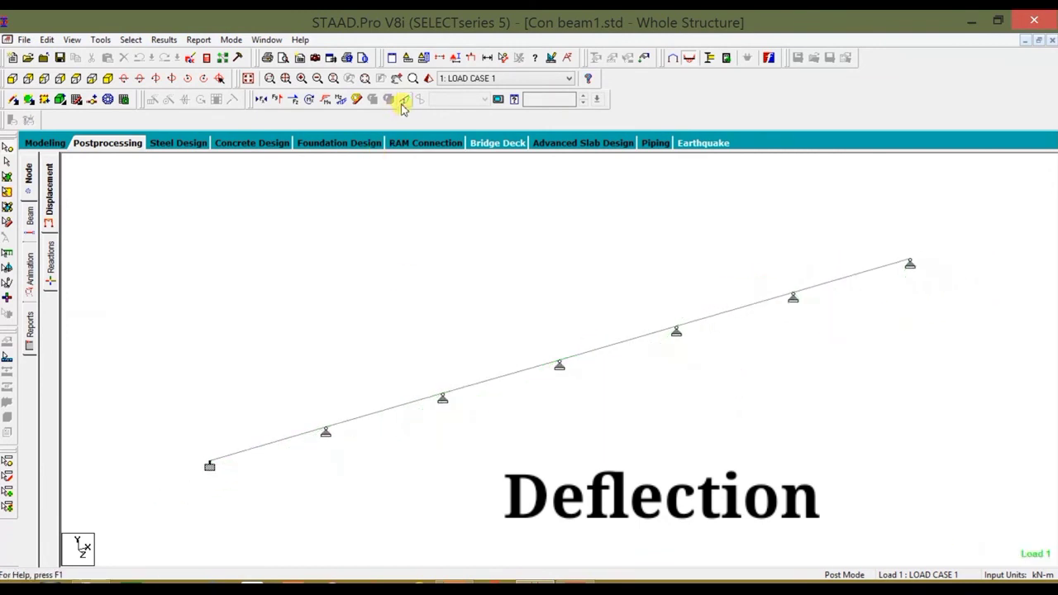
{"action": "left_click", "coordinate": [342, 100]}
{"action": "scroll", "coordinate": [572, 434], "scroll_direction": "up", "scroll_amount": 2}
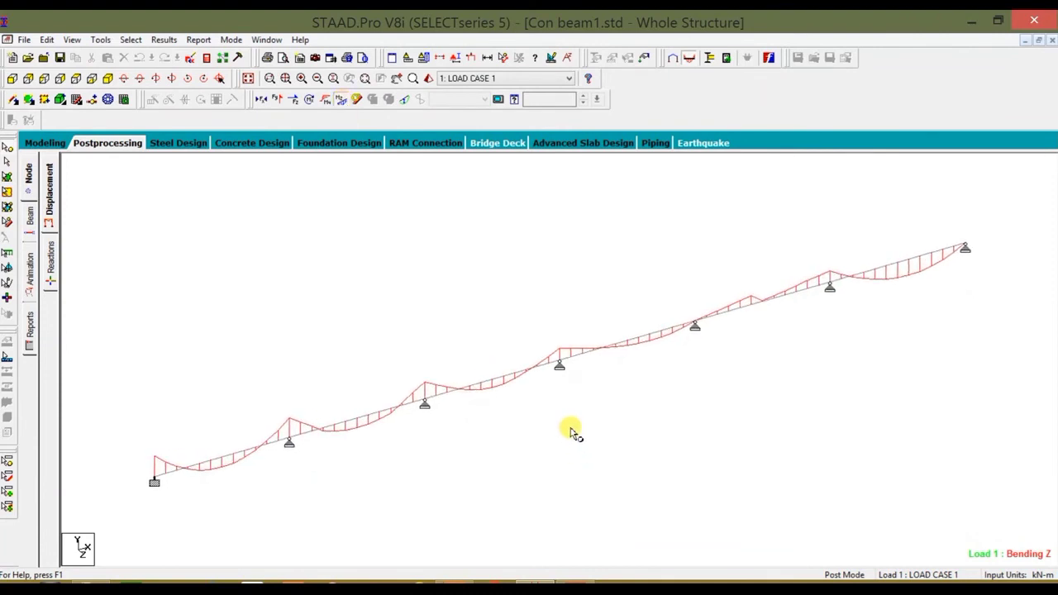
{"action": "left_click", "coordinate": [340, 99]}
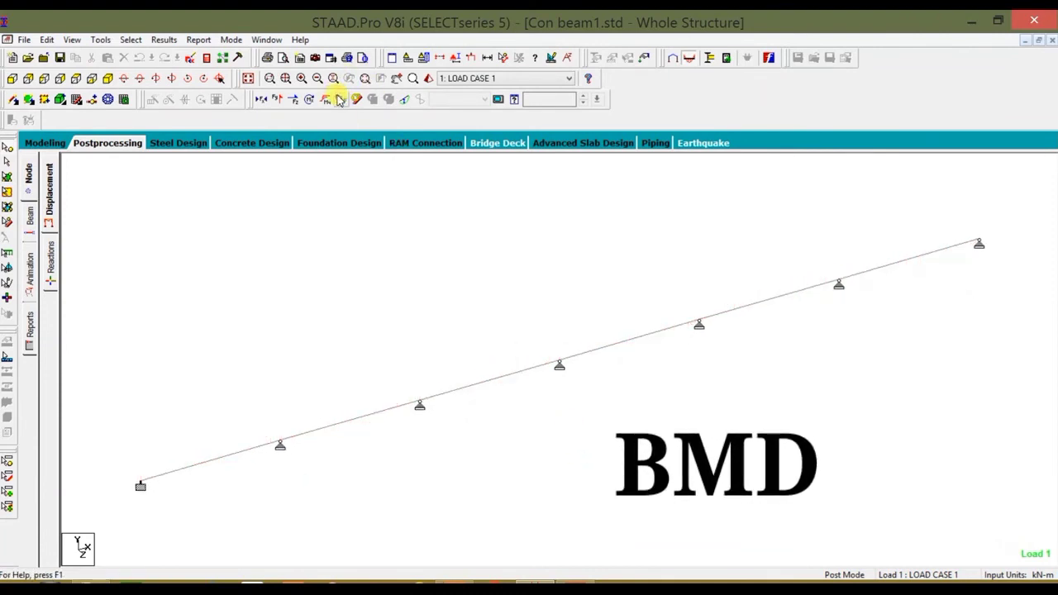
{"action": "left_click", "coordinate": [278, 102]}
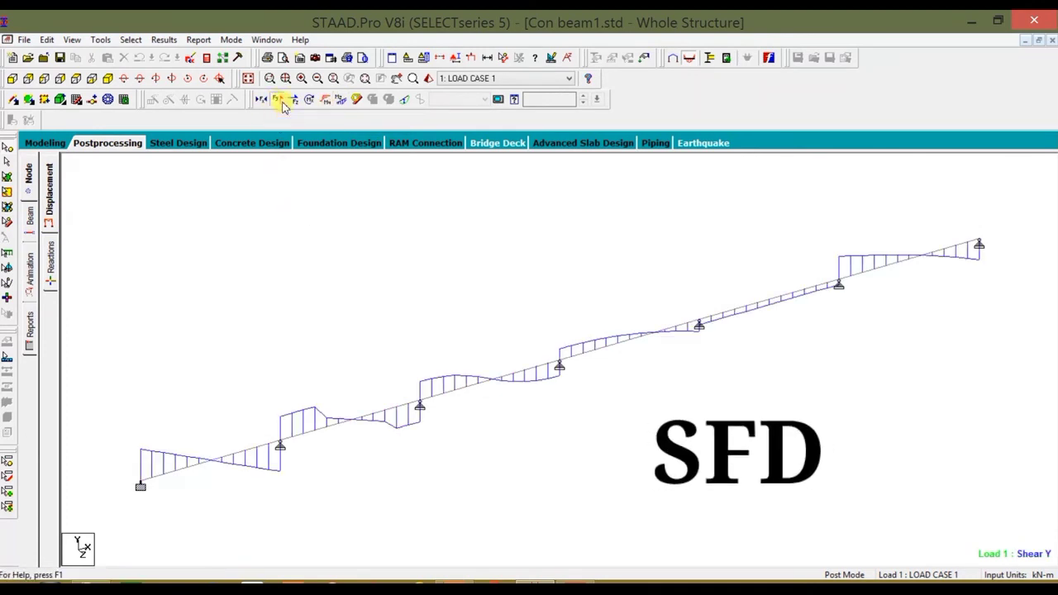